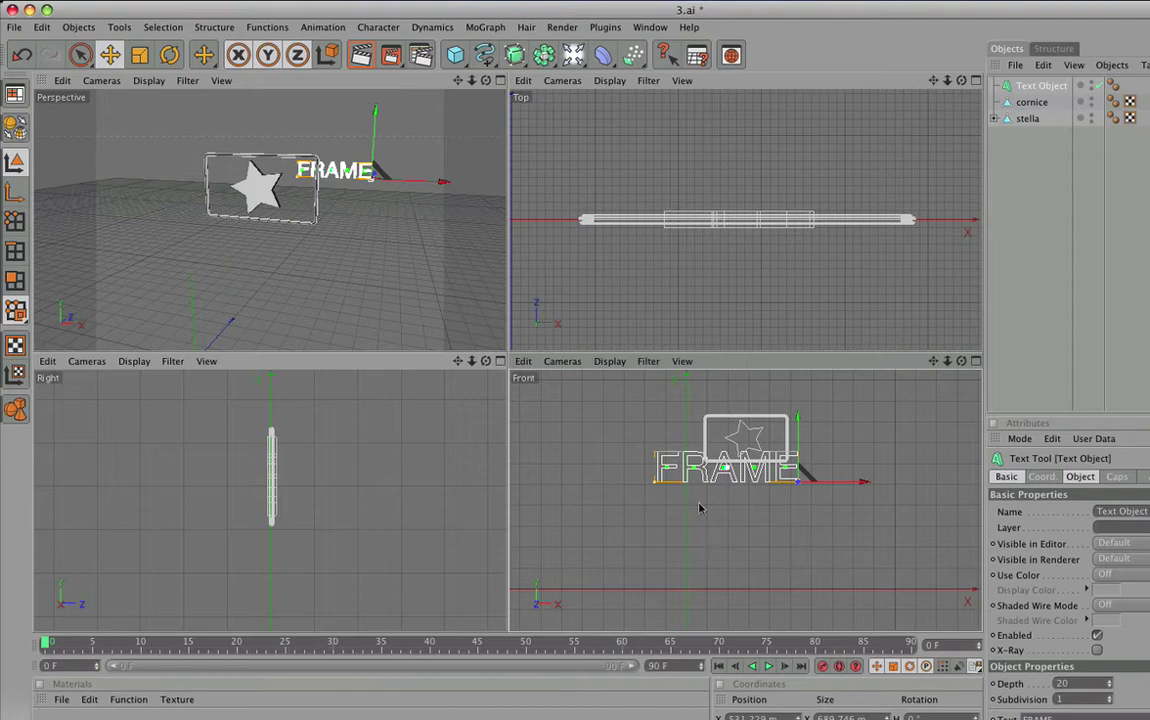
Push the FRAME text forward in depth and slide it right, centred beneath the star-in-frame logo.
click(362, 452)
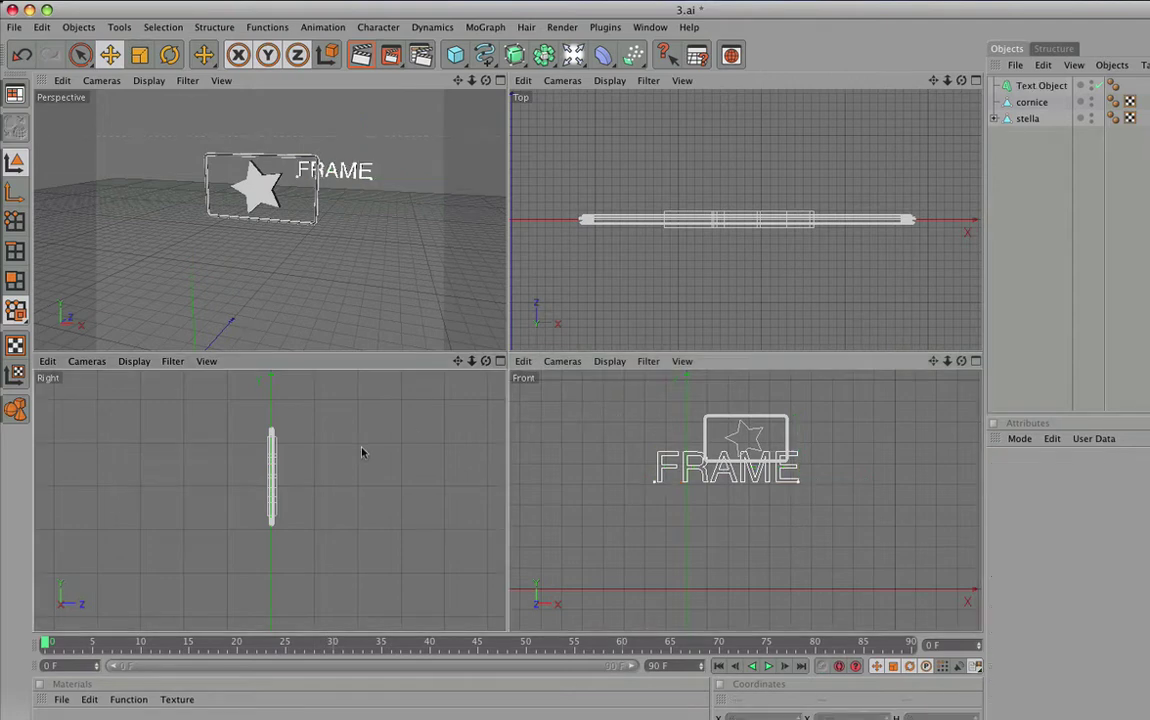
scroll(361, 455, up, 1)
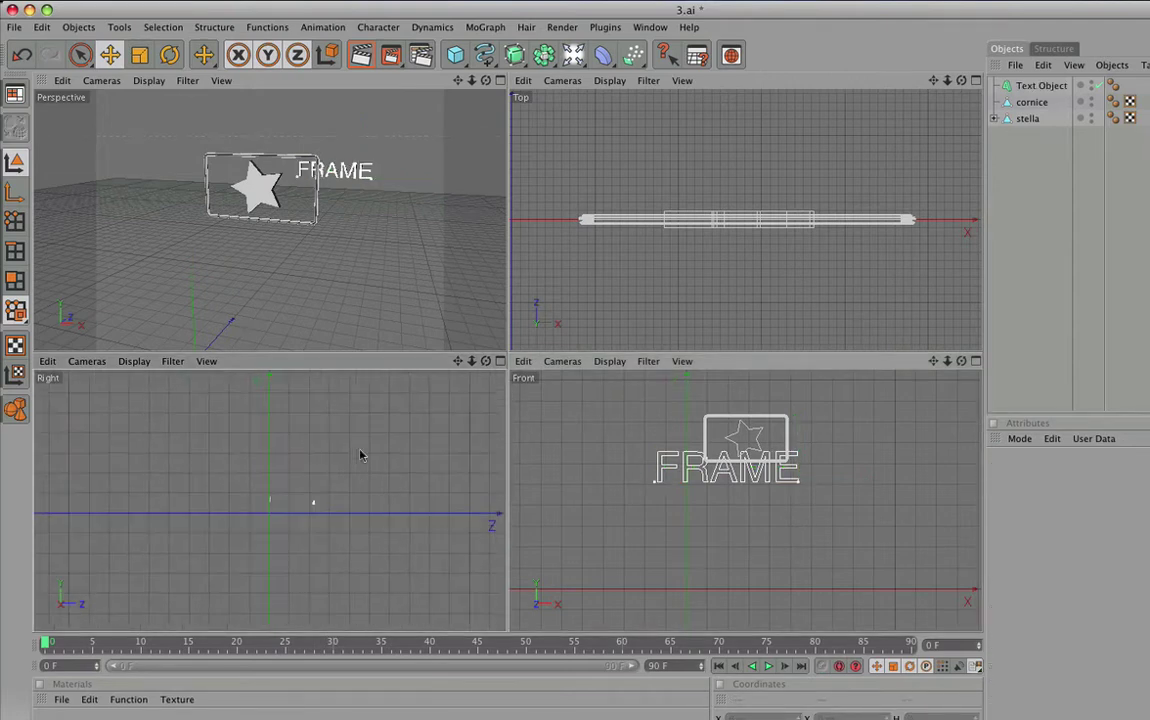
scroll(361, 455, up, 3)
scroll(361, 455, up, 2)
scroll(361, 455, up, 1)
scroll(361, 455, up, 2)
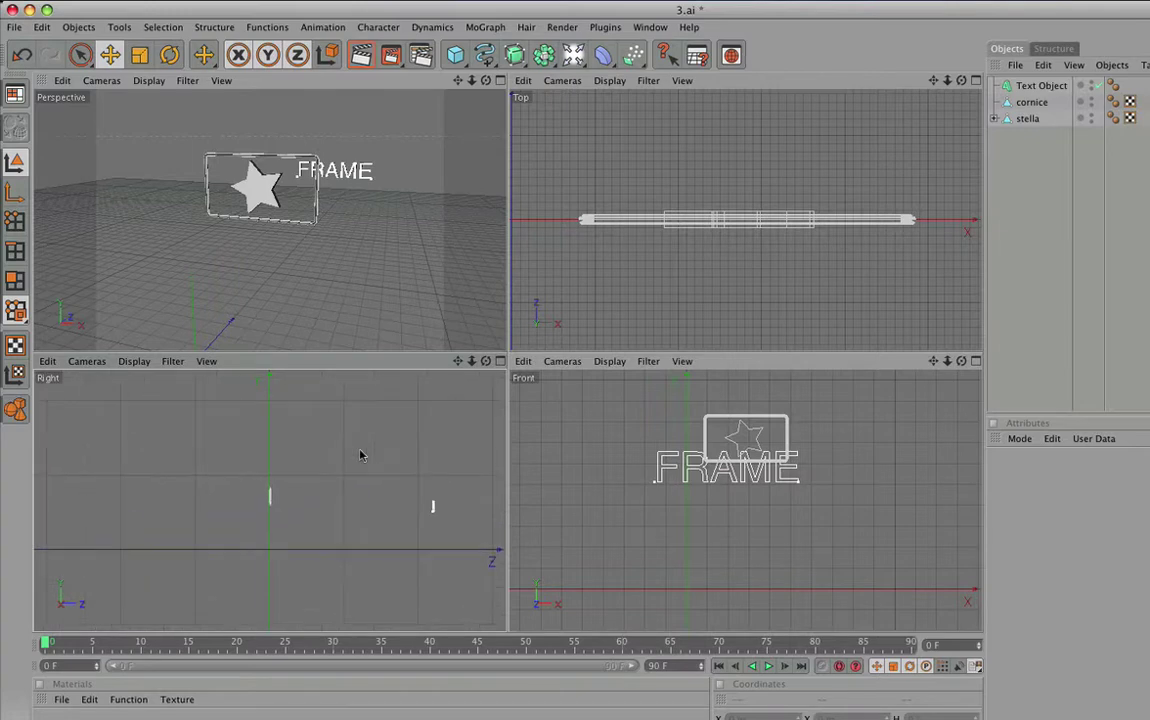
click(439, 512)
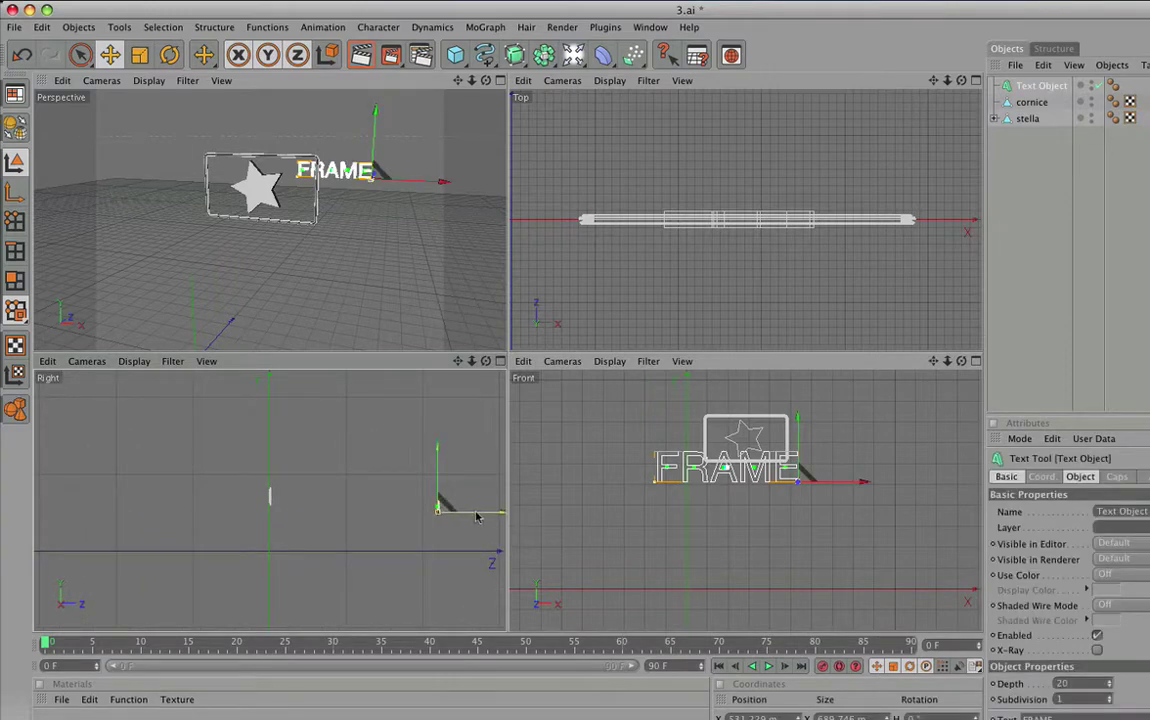
drag(439, 512, 263, 506)
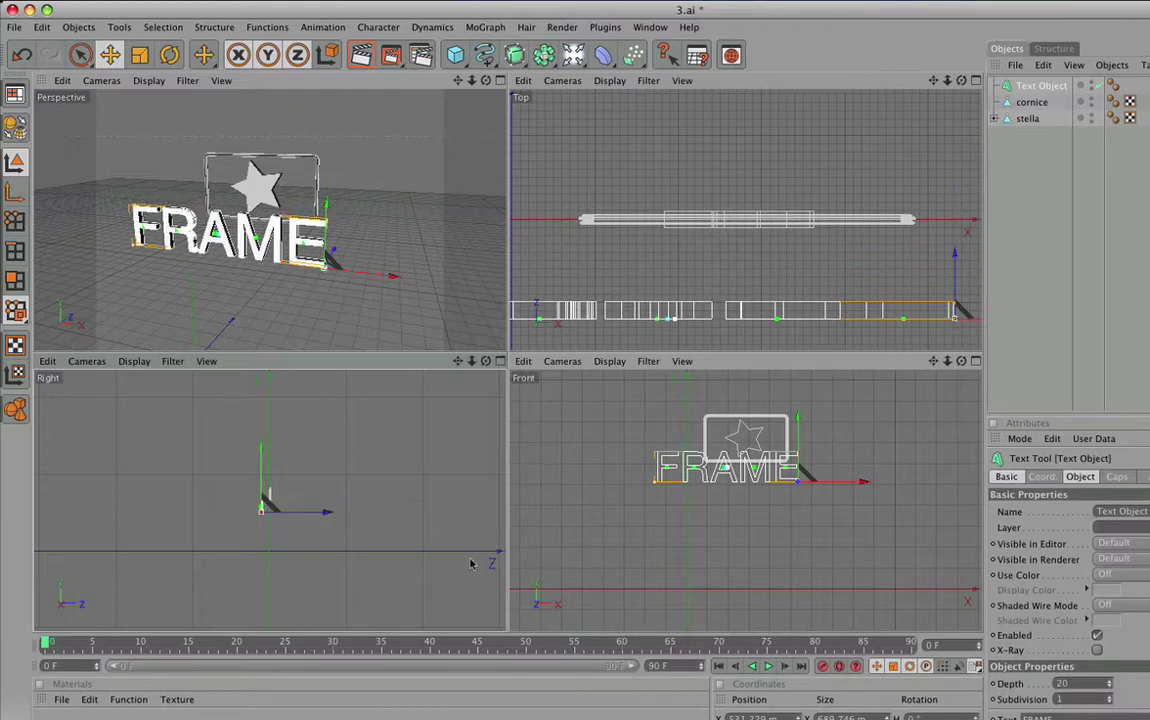
drag(778, 478, 804, 478)
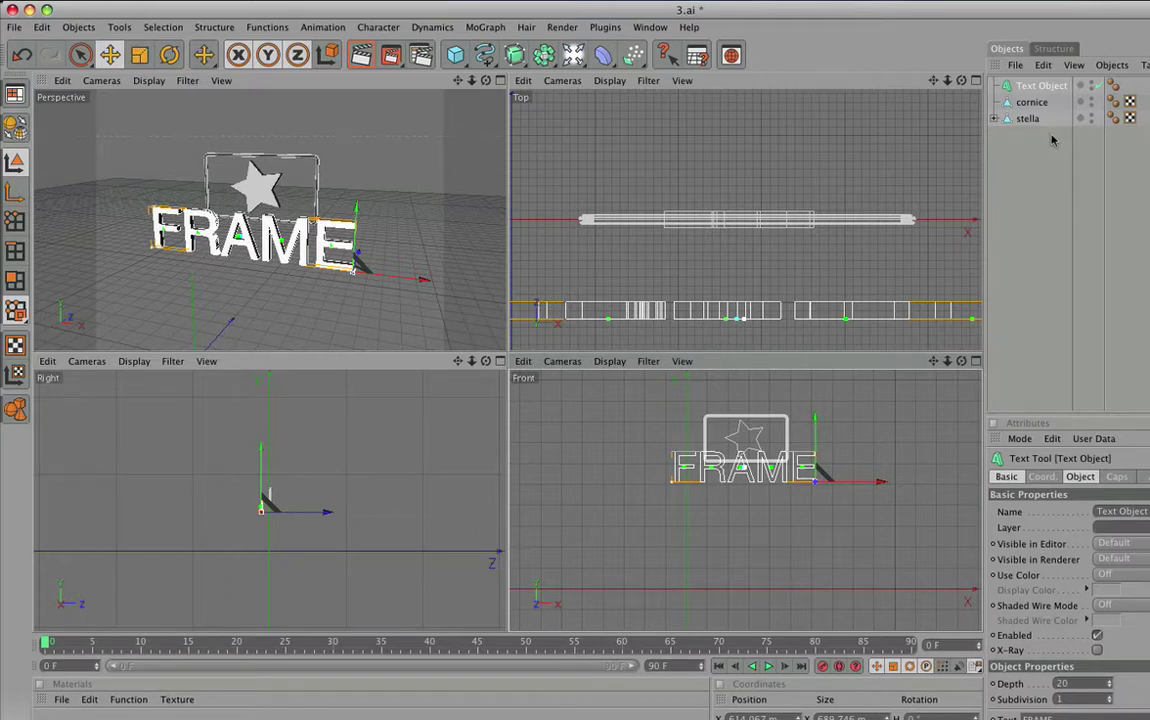
mouse_move(1049, 143)
mouse_down()
mouse_move(1016, 96)
mouse_move(1018, 108)
mouse_up()
Group the cornice and stella objects under a new null renamed cornice+stella.
right_click(1018, 108)
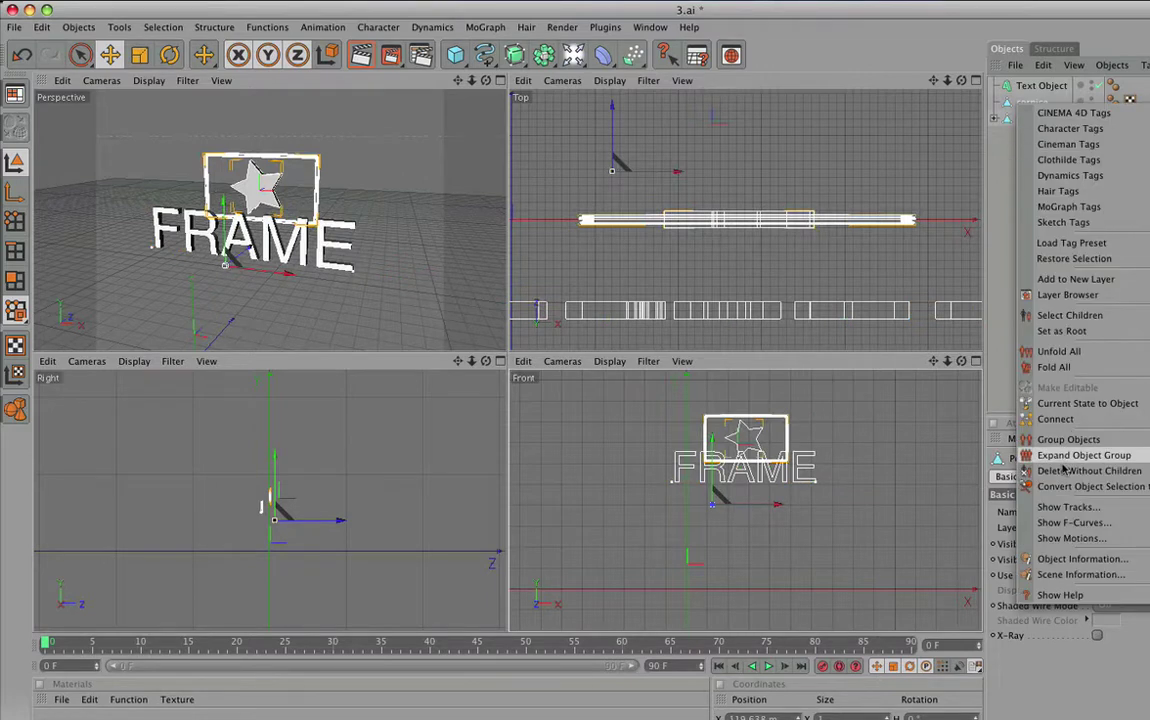
click(1046, 437)
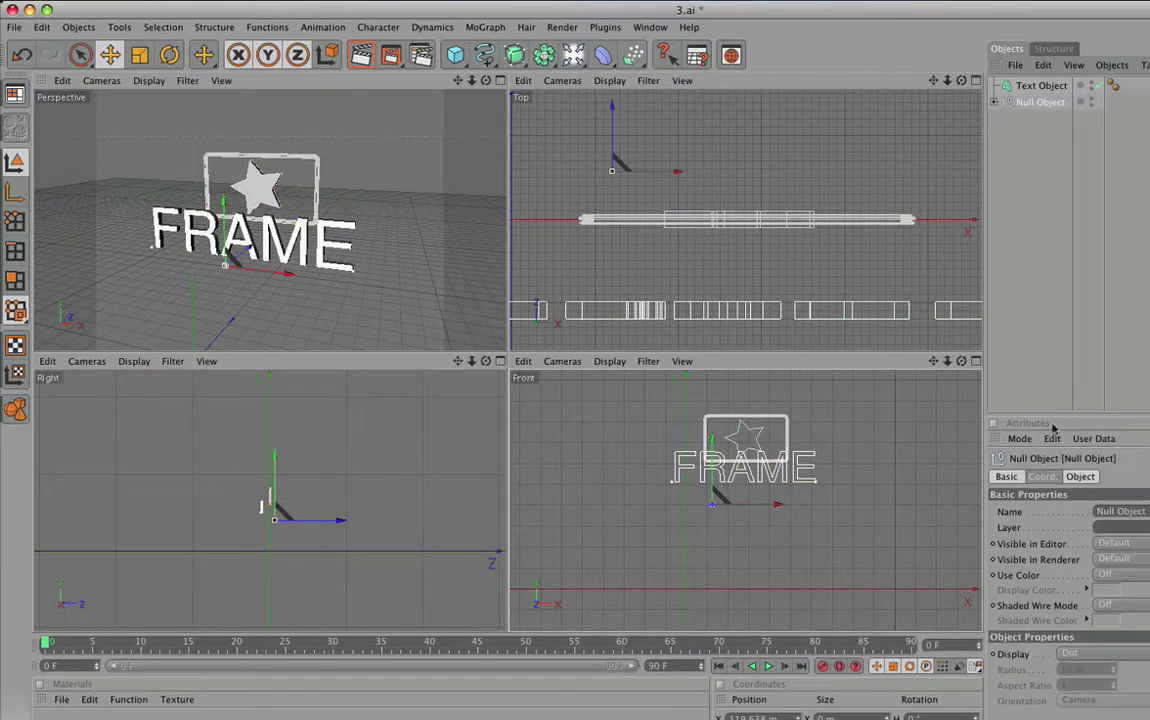
double_click(1035, 104)
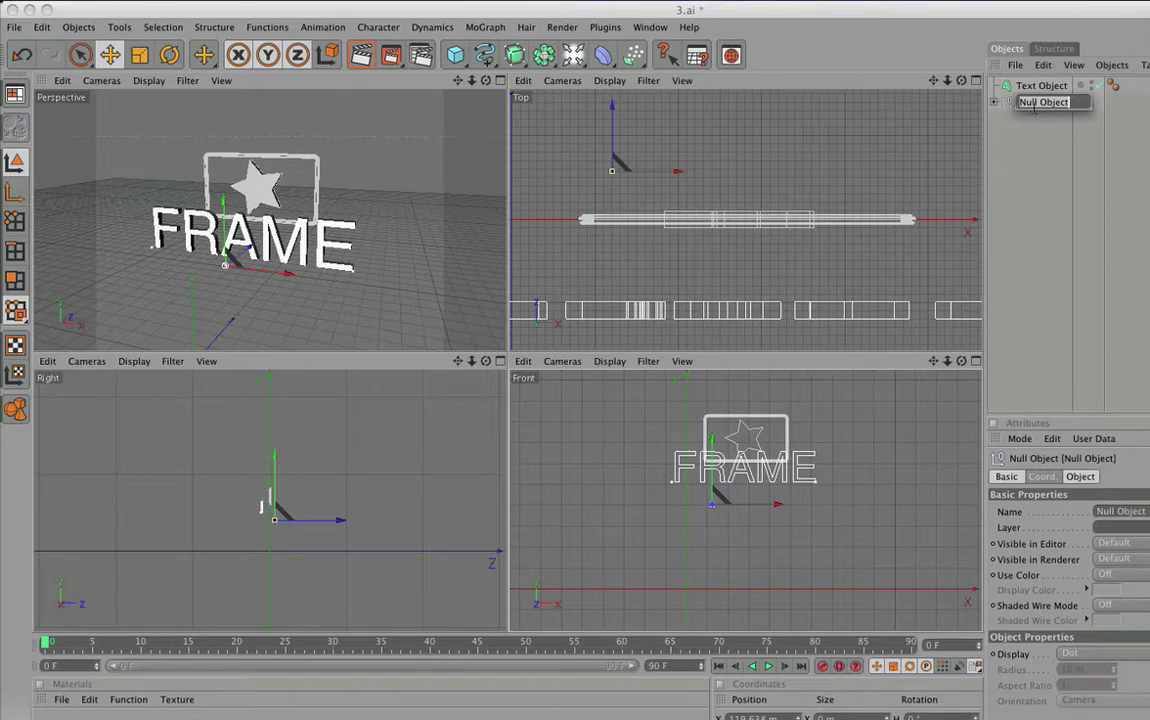
text(f)
key(Return)
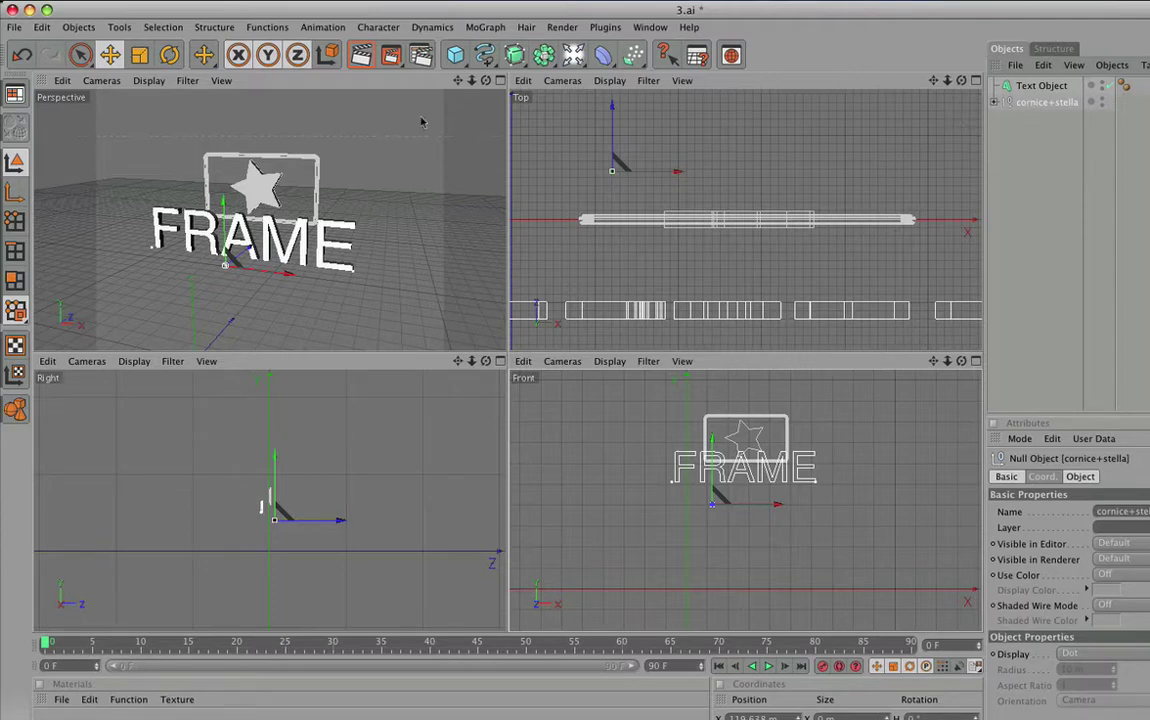
Scale the cornice+stella logo up, wider along X and taller along Y.
click(140, 57)
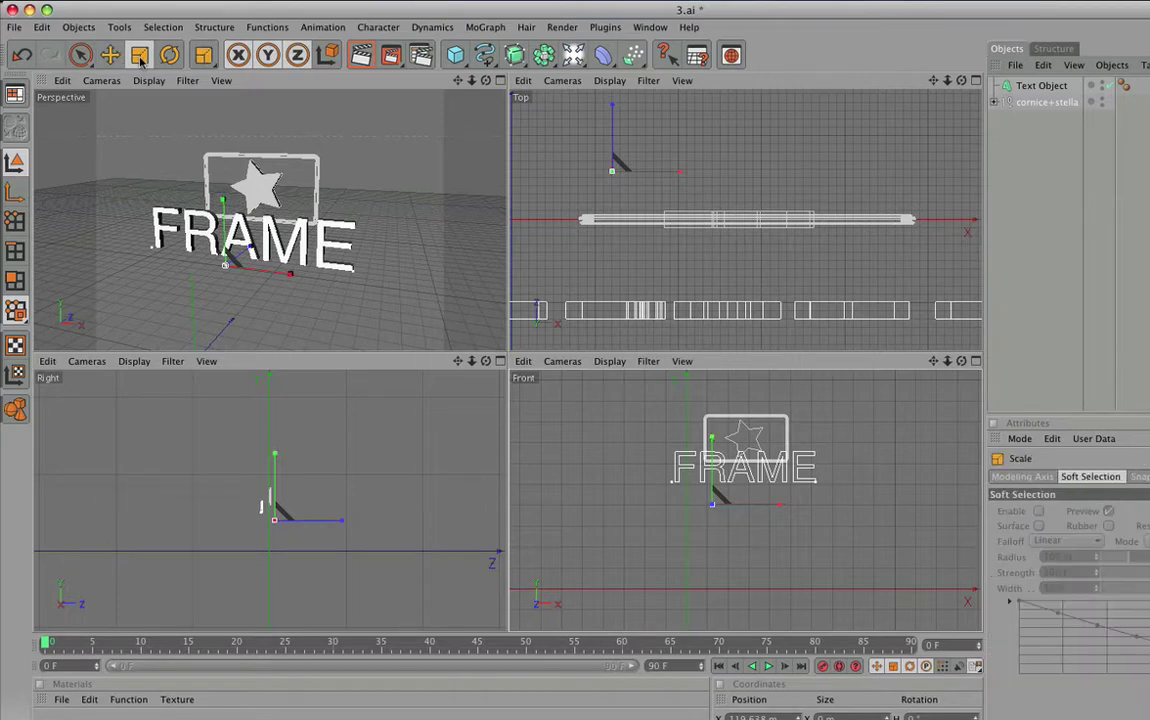
drag(291, 278, 322, 280)
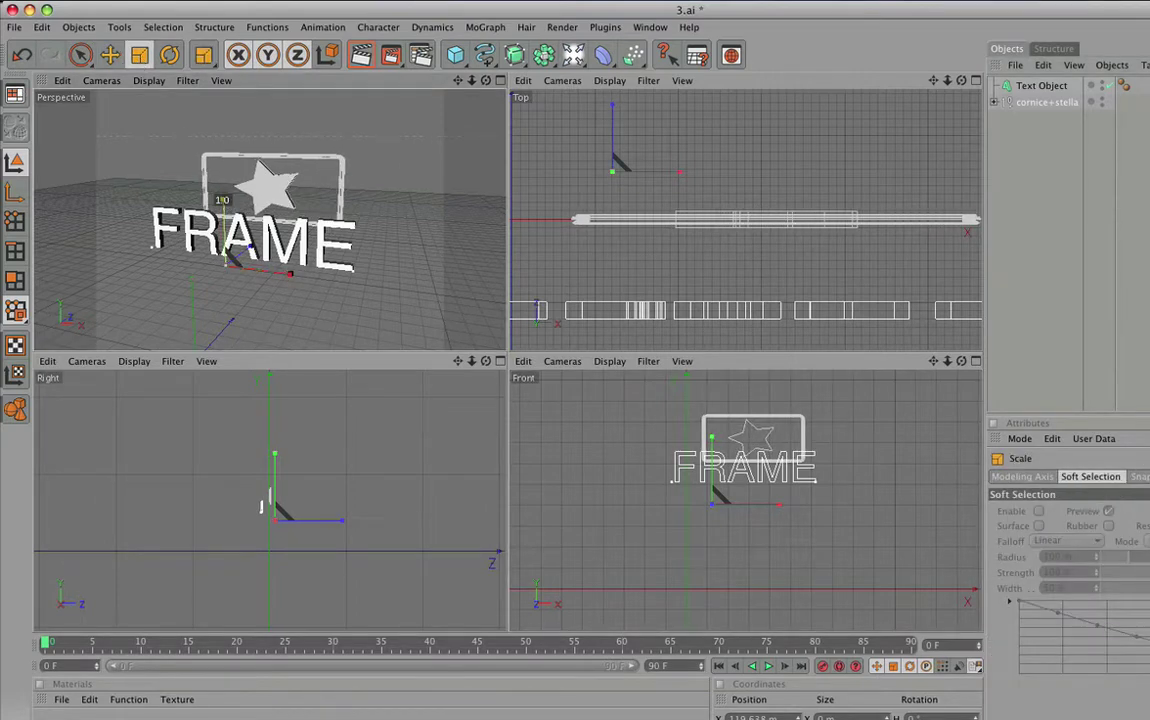
drag(221, 198, 203, 183)
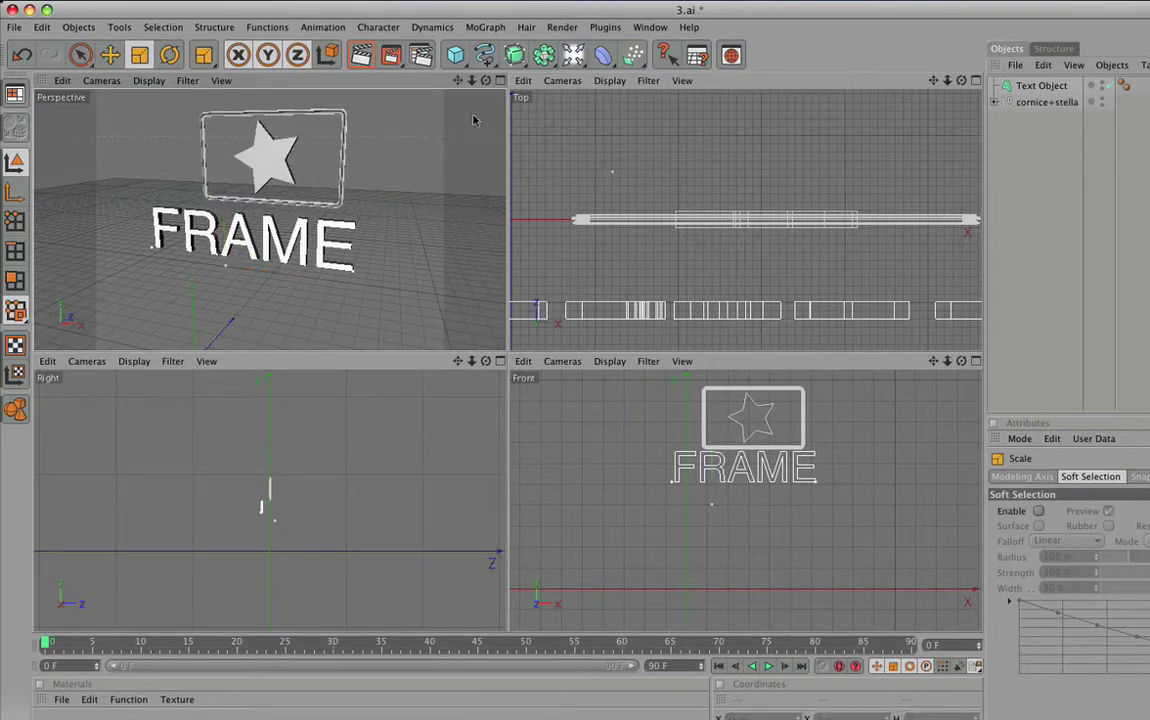
In a maximized Perspective view, move the FRAME text and logo together toward the camera.
middle_click(455, 78)
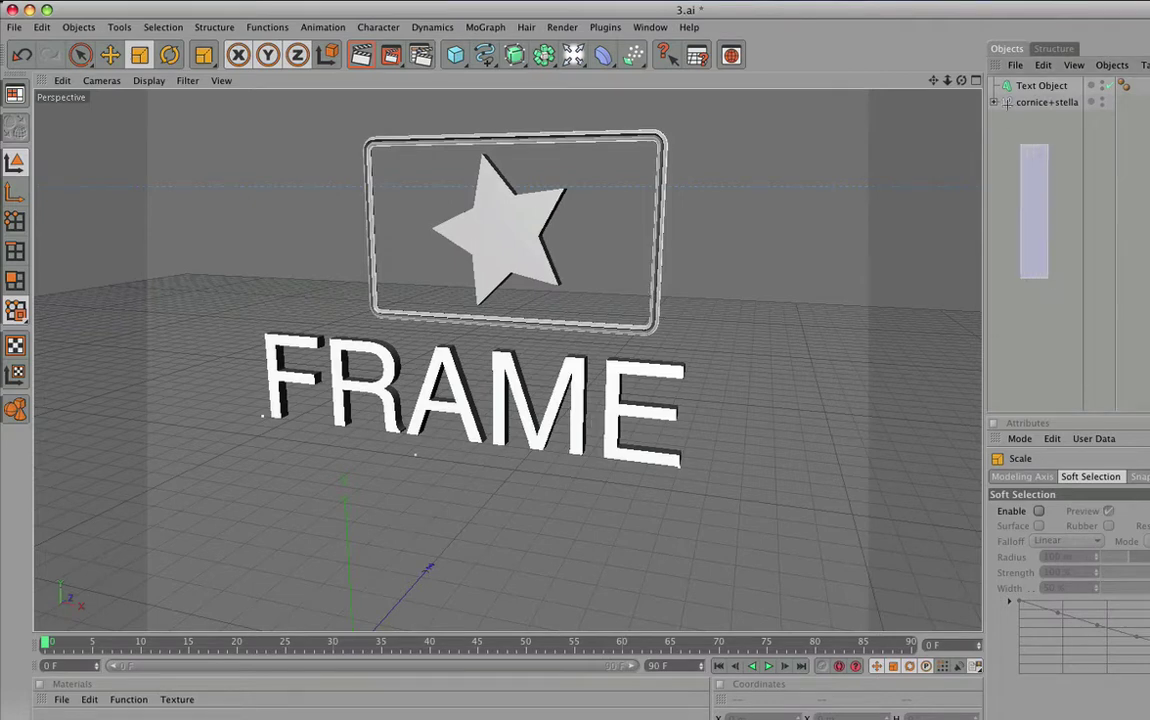
drag(1050, 262, 992, 72)
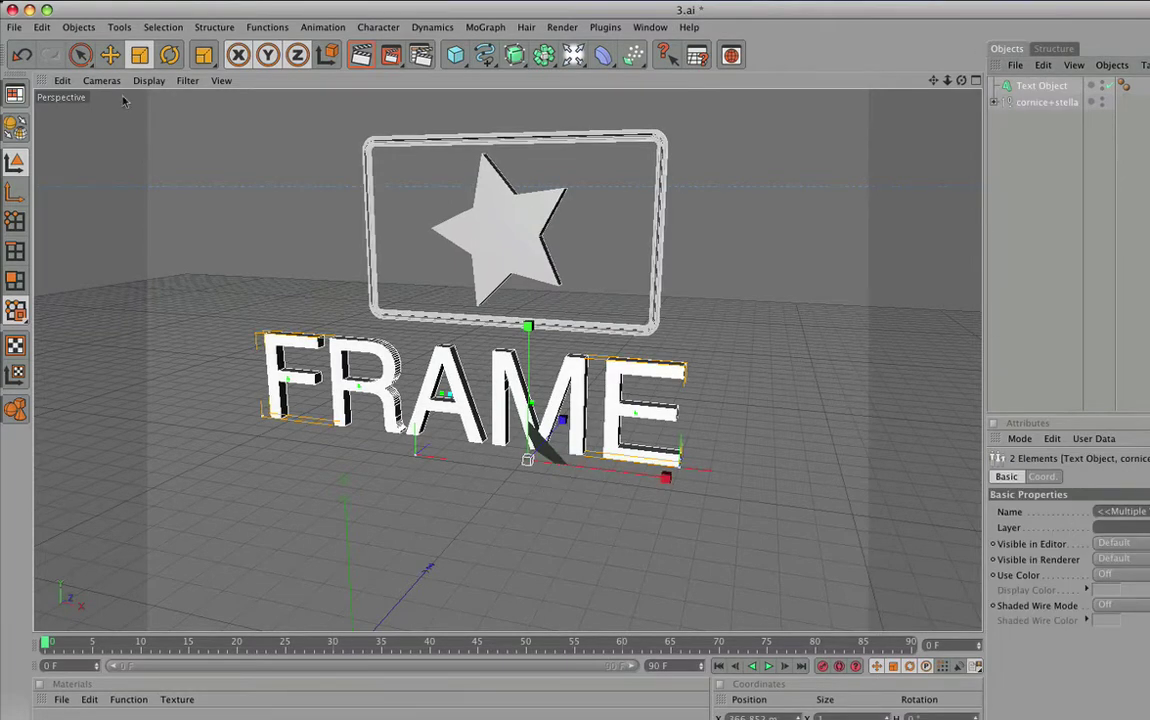
click(108, 56)
click(108, 56)
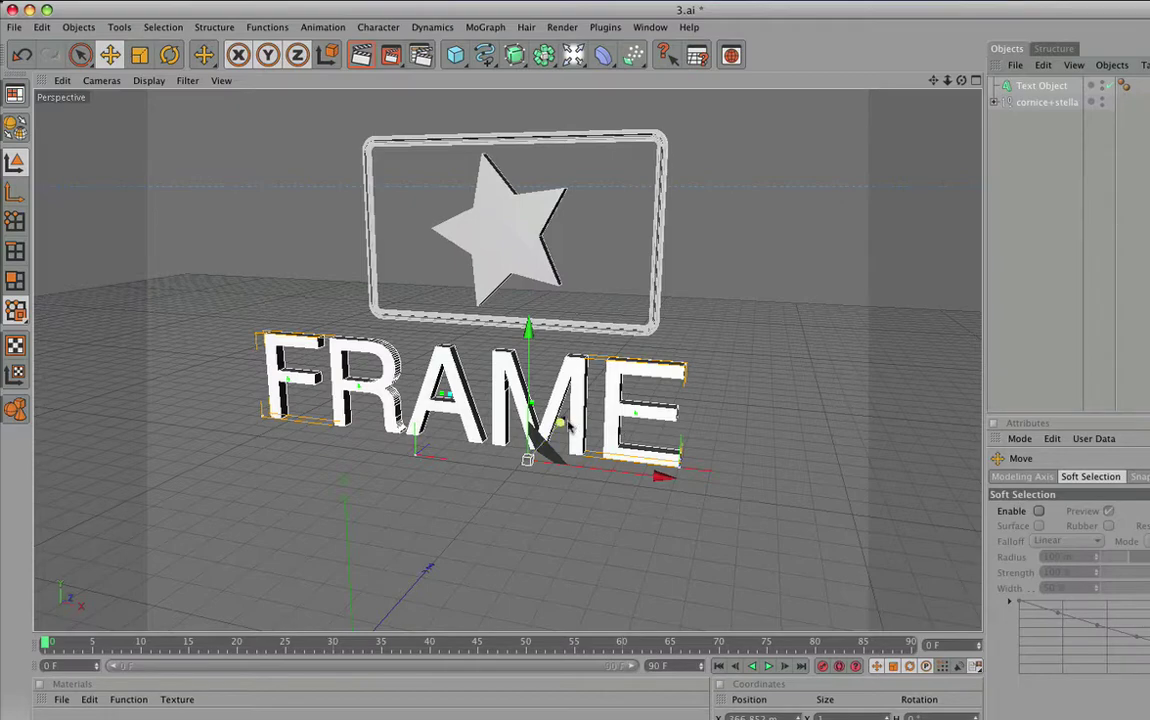
drag(522, 452, 522, 453)
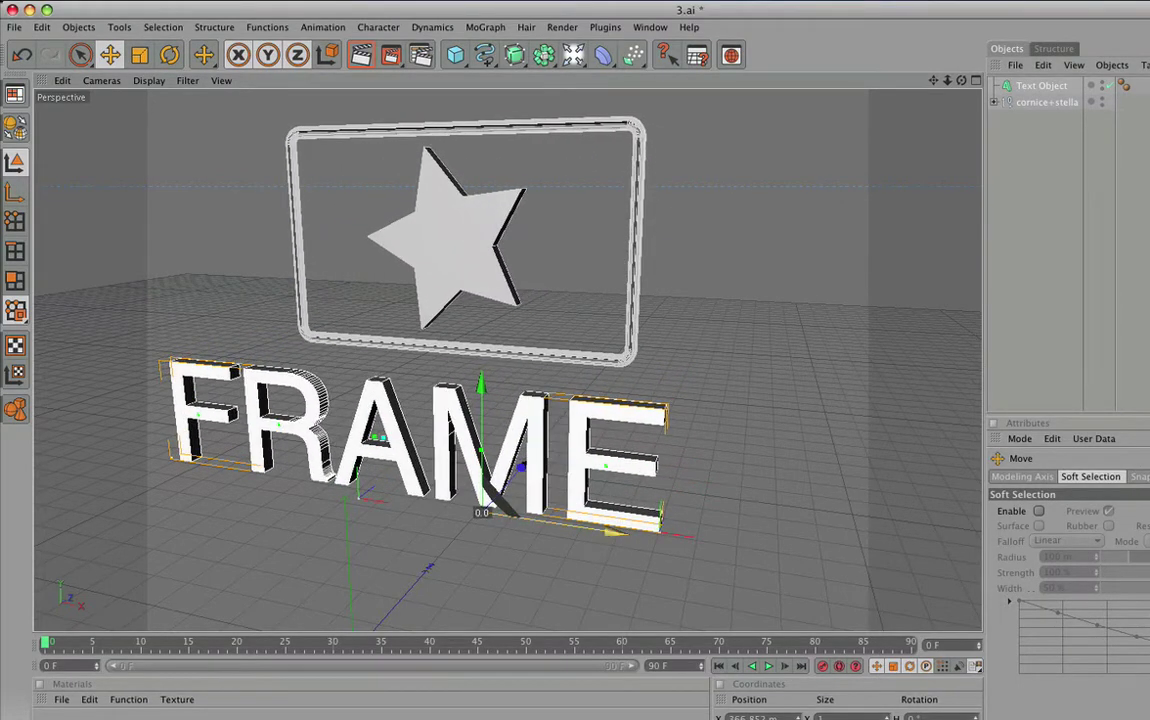
mouse_move(518, 462)
mouse_down()
mouse_move(468, 508)
mouse_move(418, 512)
mouse_up()
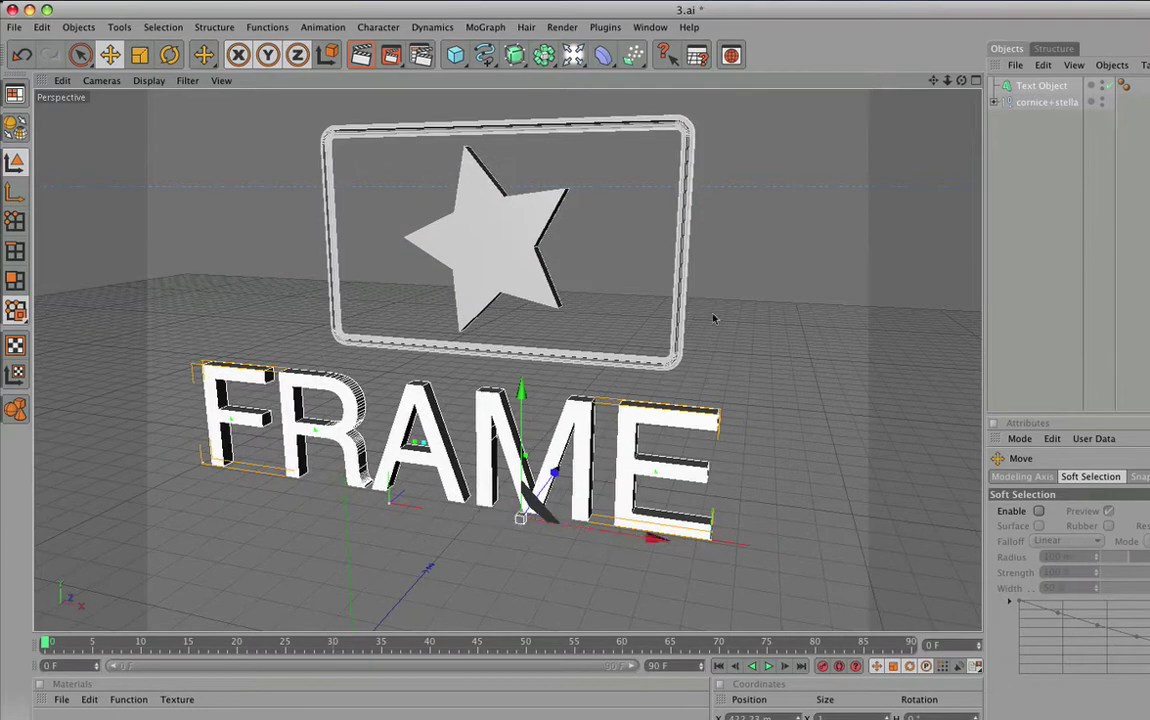
click(1013, 248)
click(1035, 85)
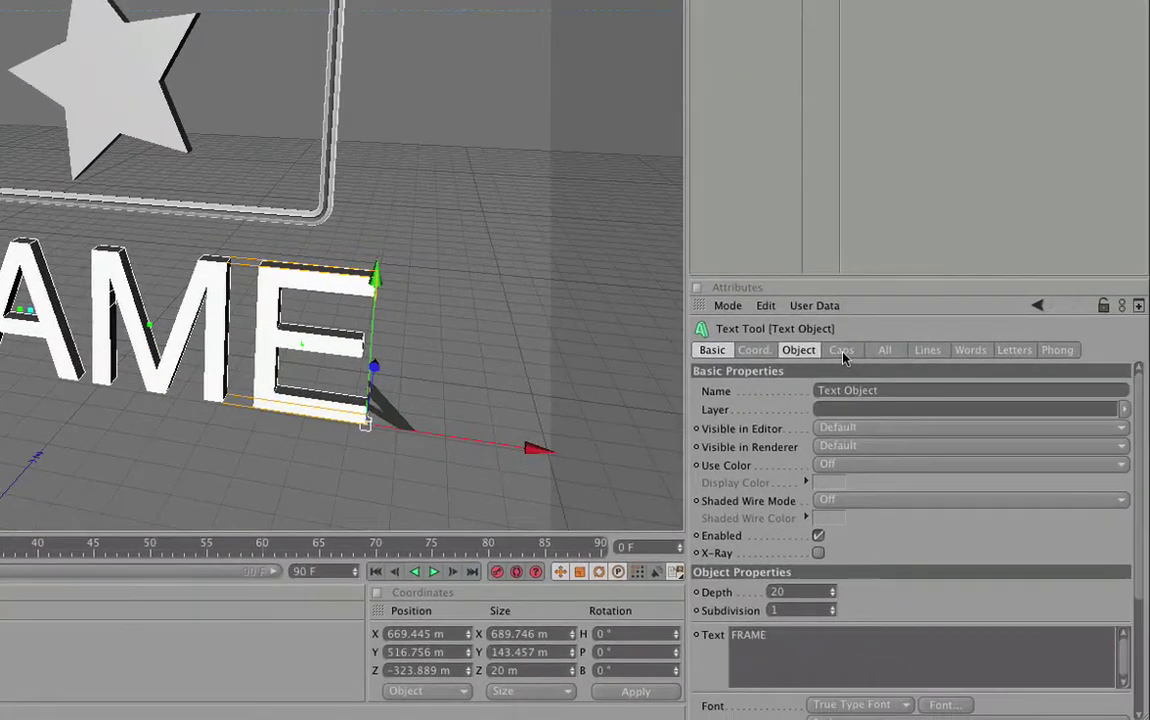
In the Text Object's Caps settings, try Start as Cap and End as Fillet, then render.
click(994, 421)
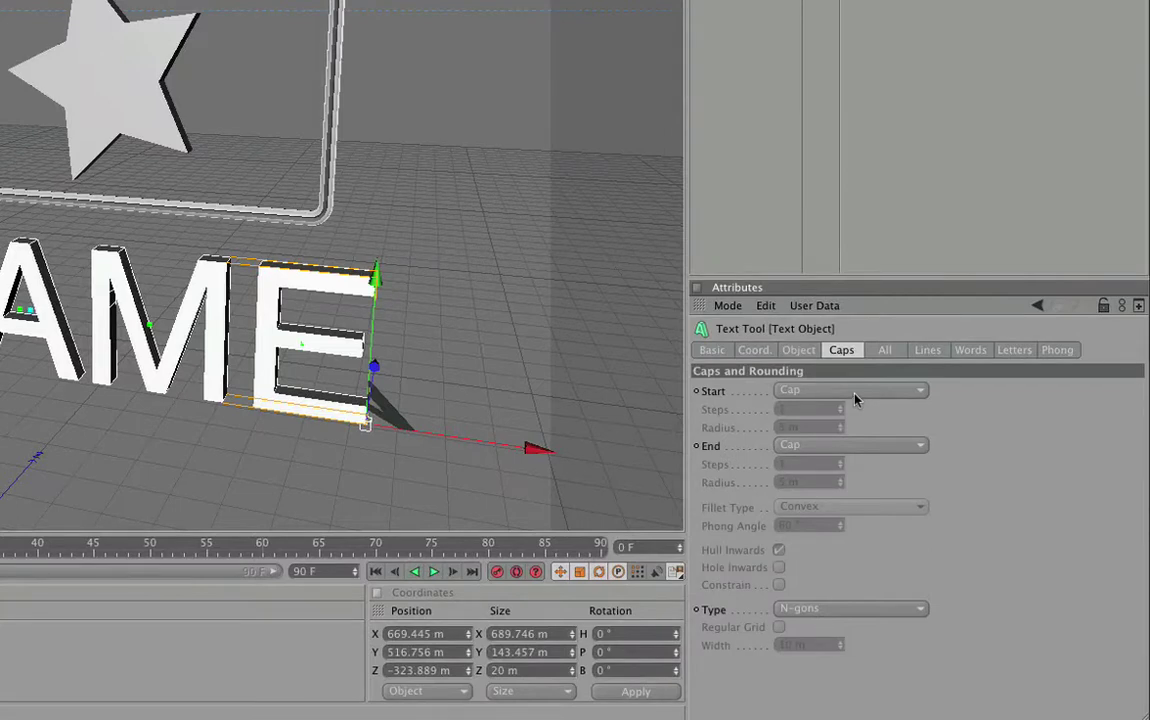
click(855, 392)
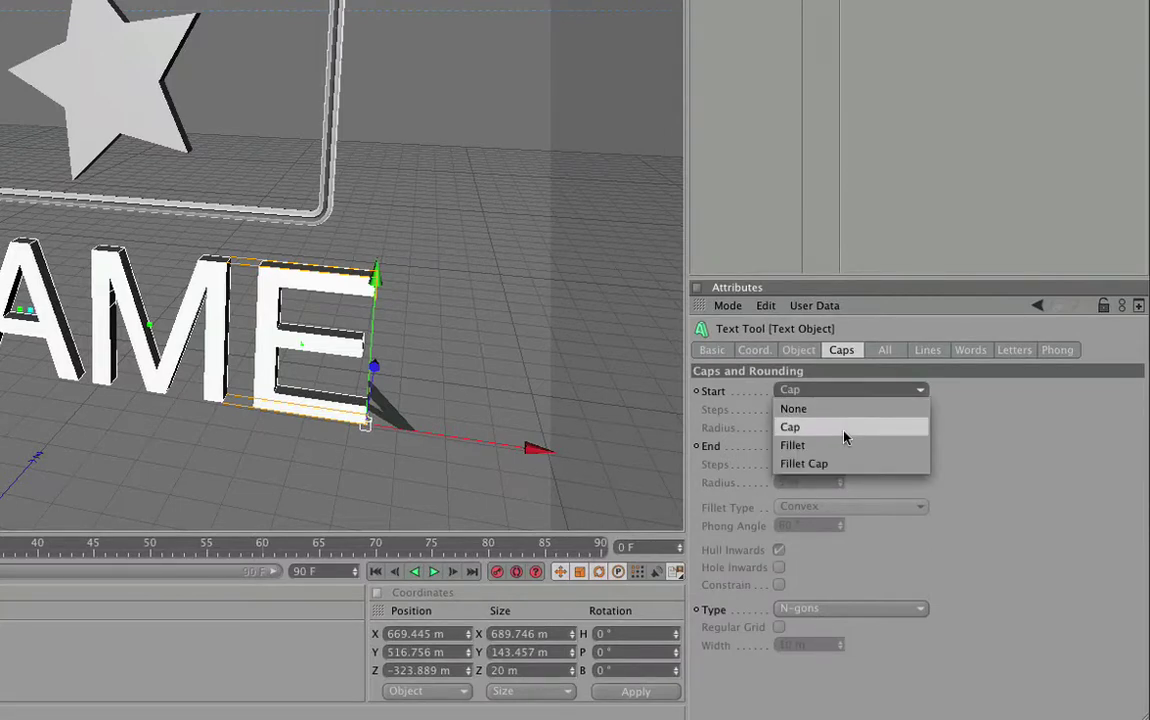
click(845, 427)
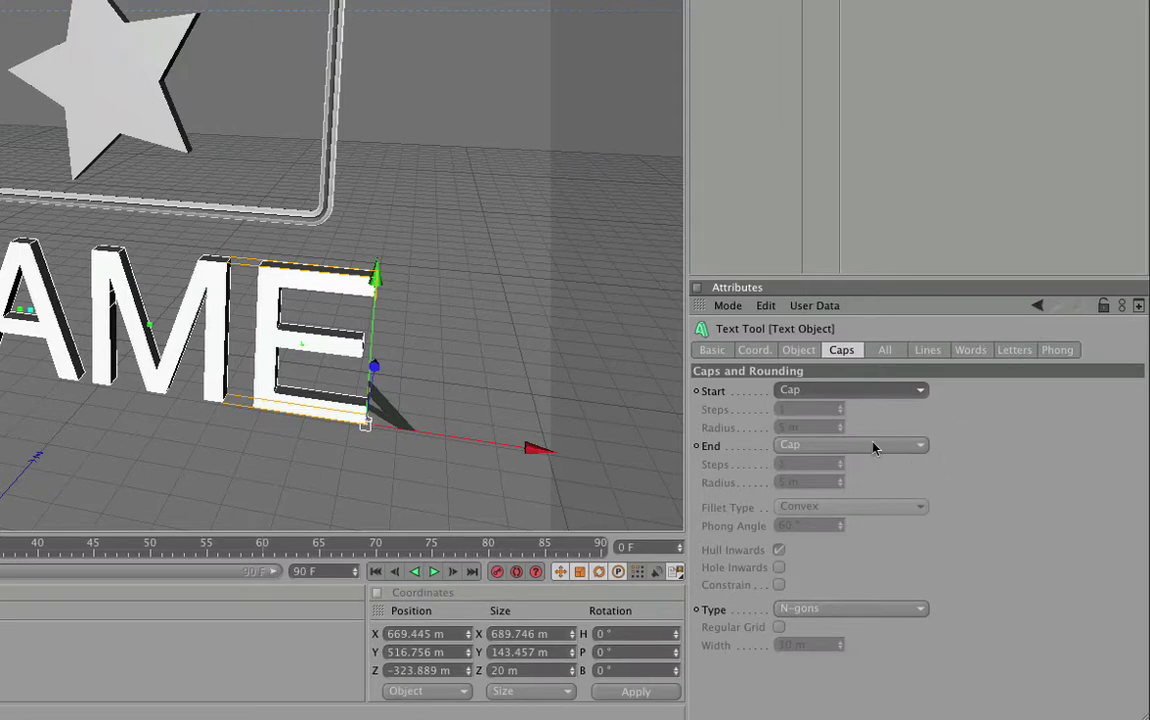
click(873, 447)
click(830, 518)
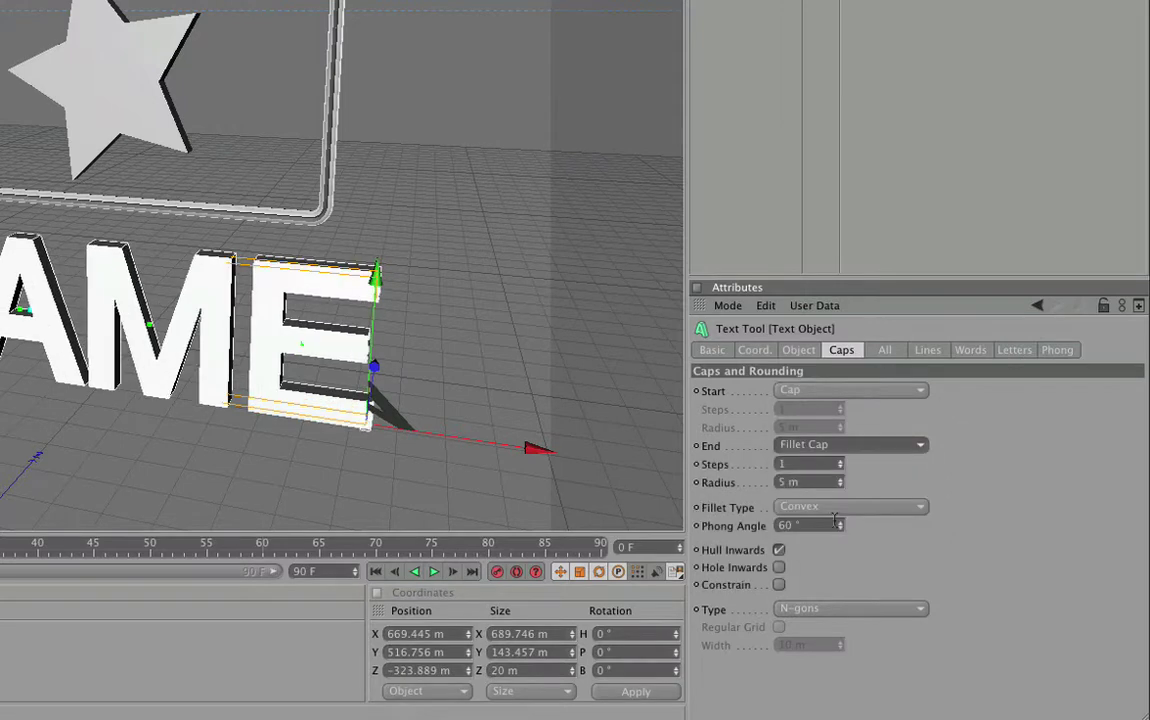
key(ctrl+r)
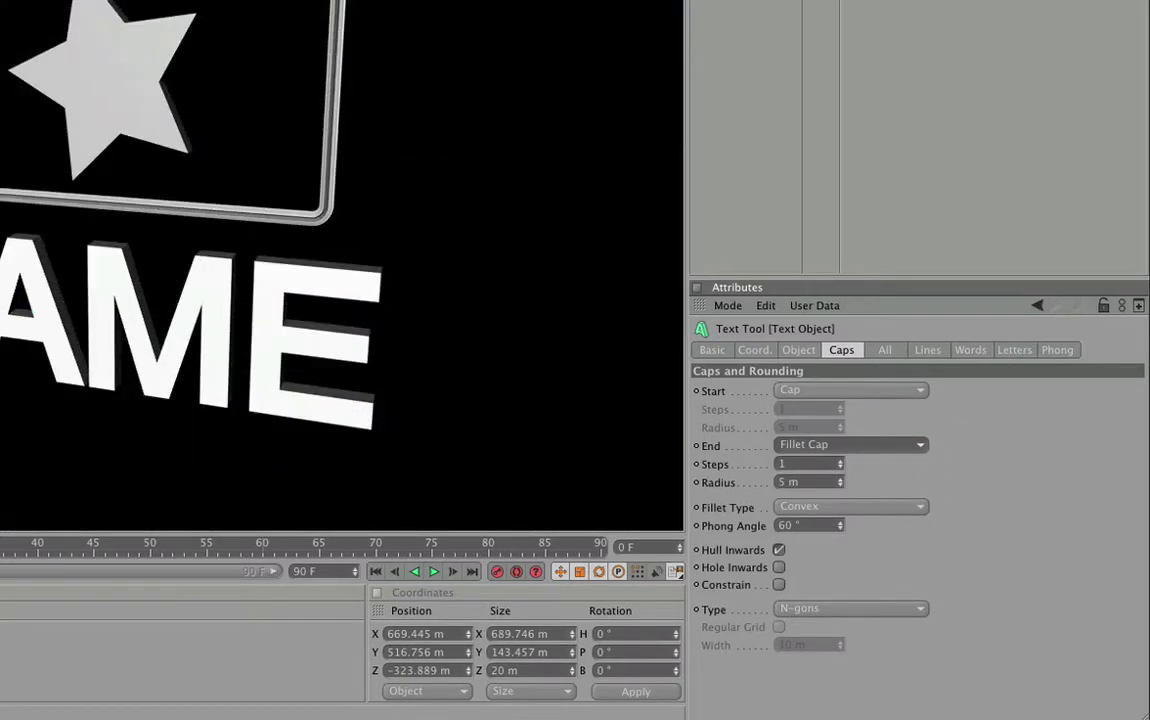
Switch to a 5 m Fillet start and plain Cap end, rendering to check the result.
click(915, 390)
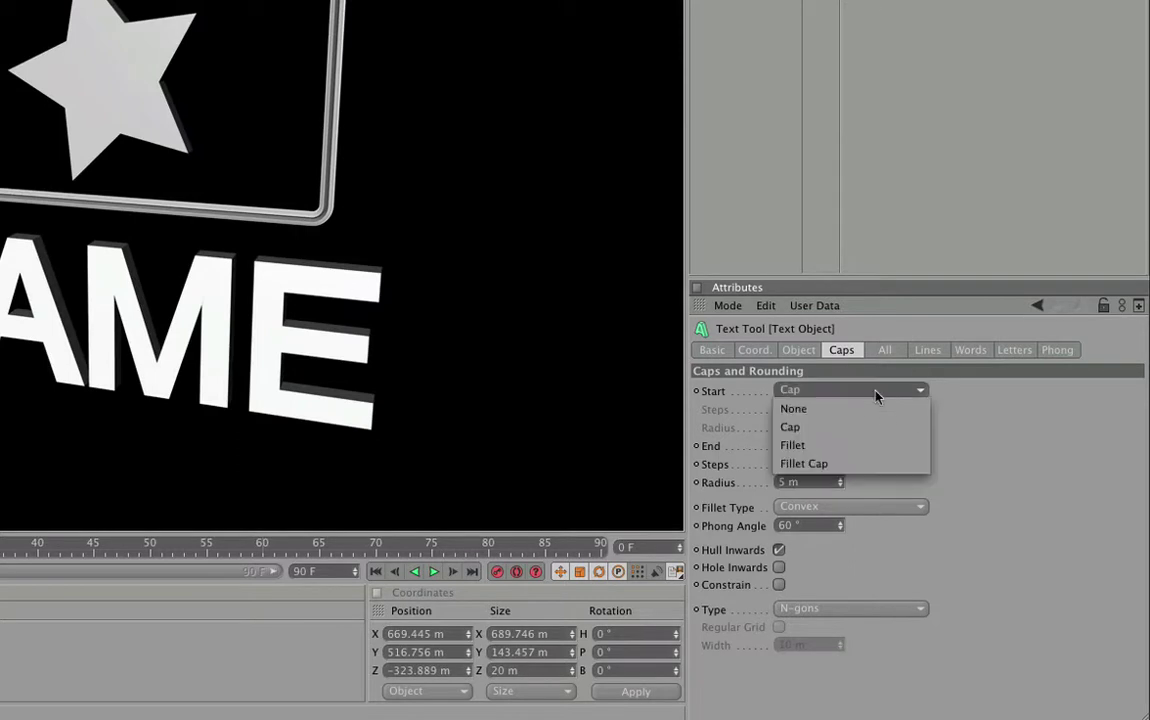
click(830, 444)
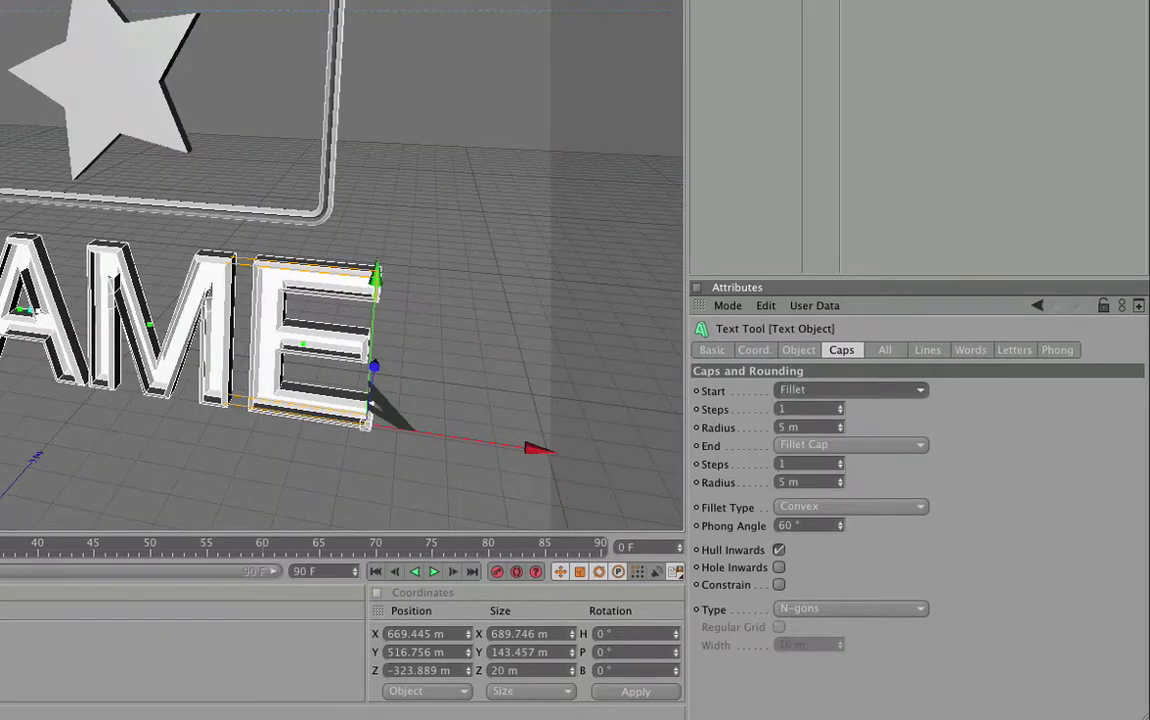
key(ctrl+r)
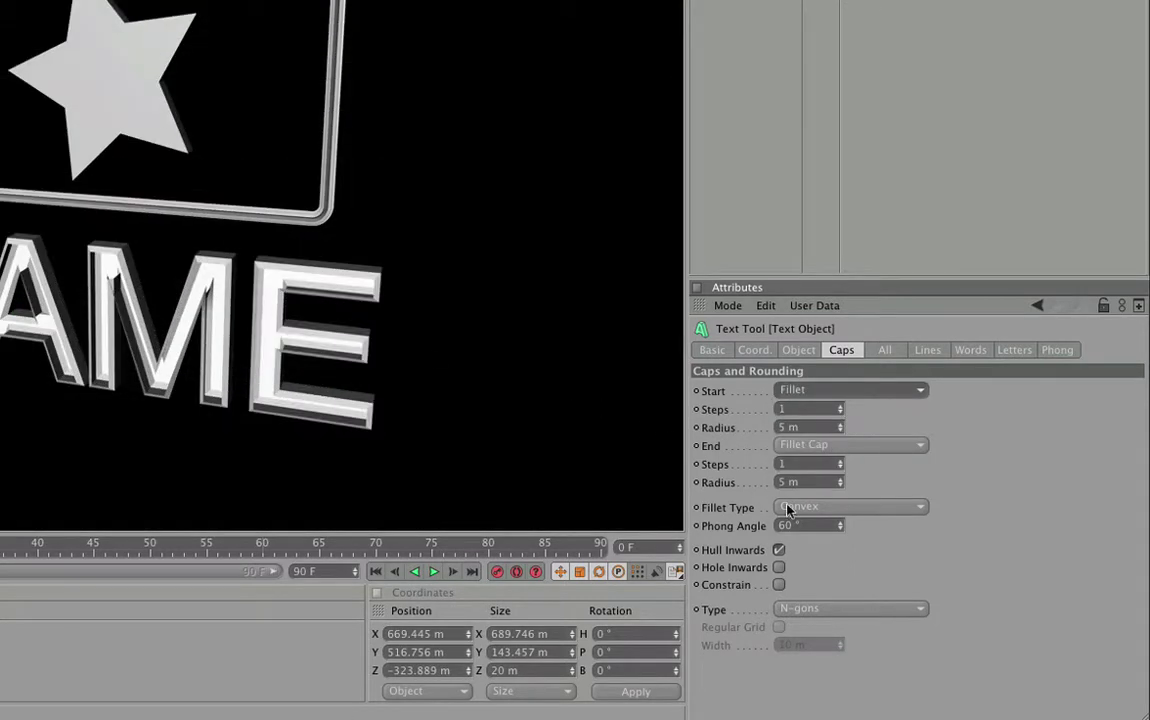
click(871, 446)
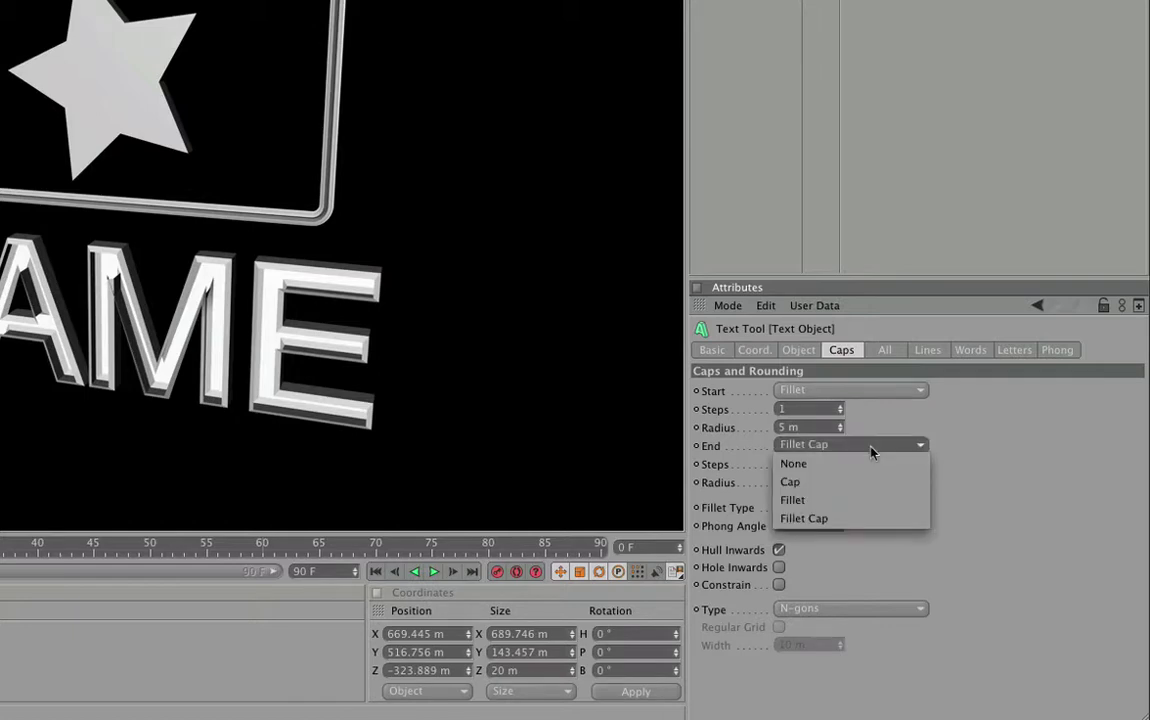
click(871, 482)
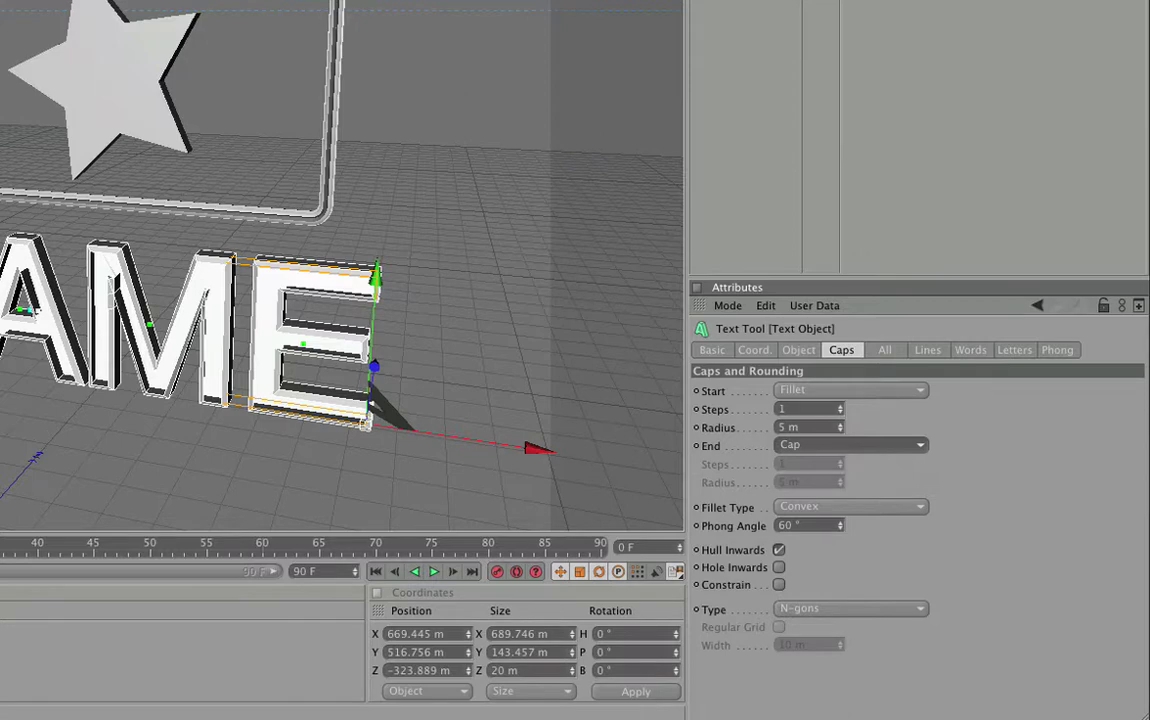
key(ctrl+r)
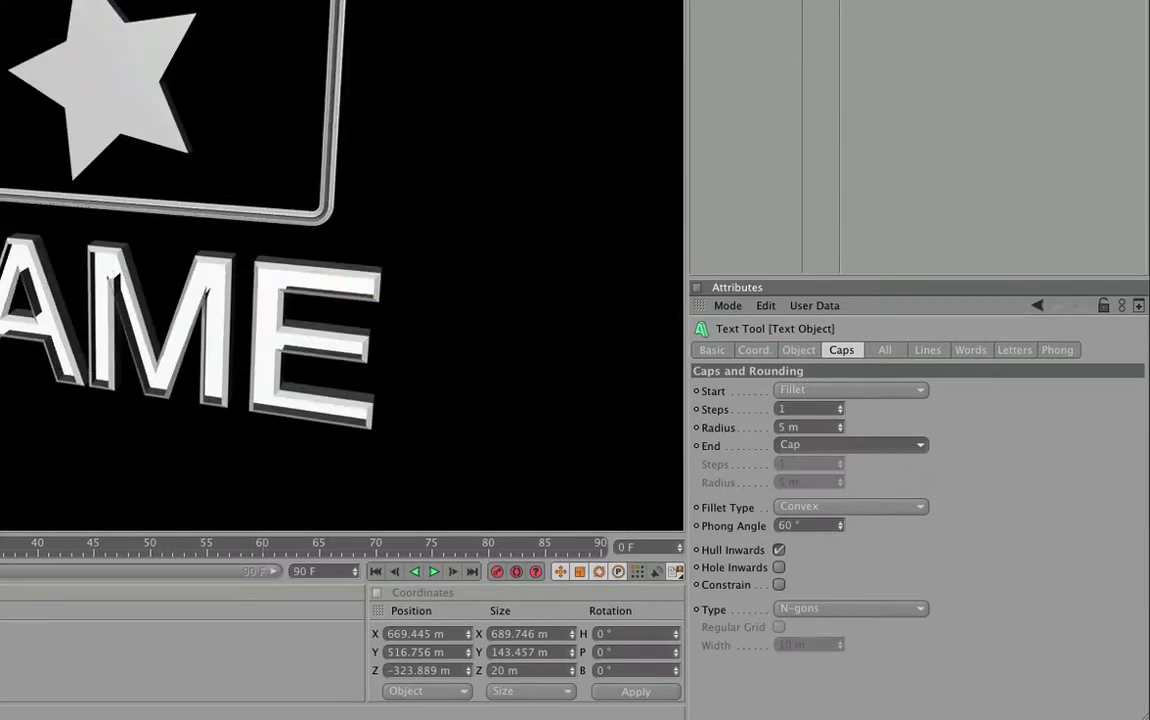
click(300, 0)
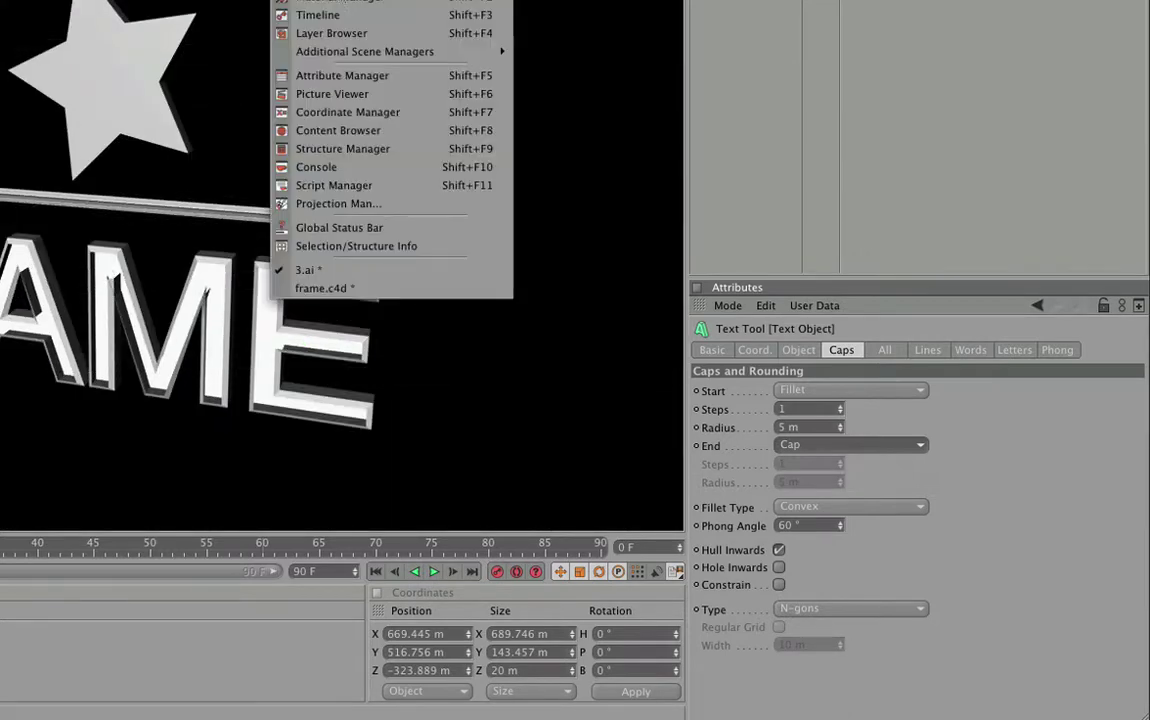
click(322, 288)
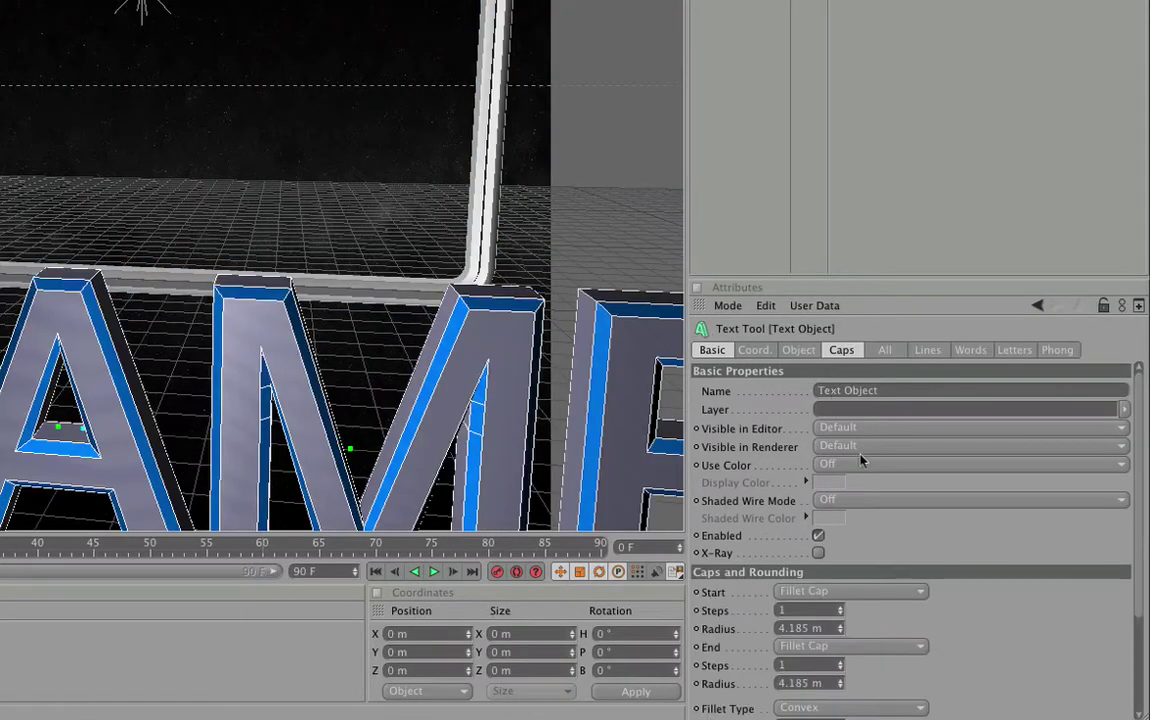
click(841, 350)
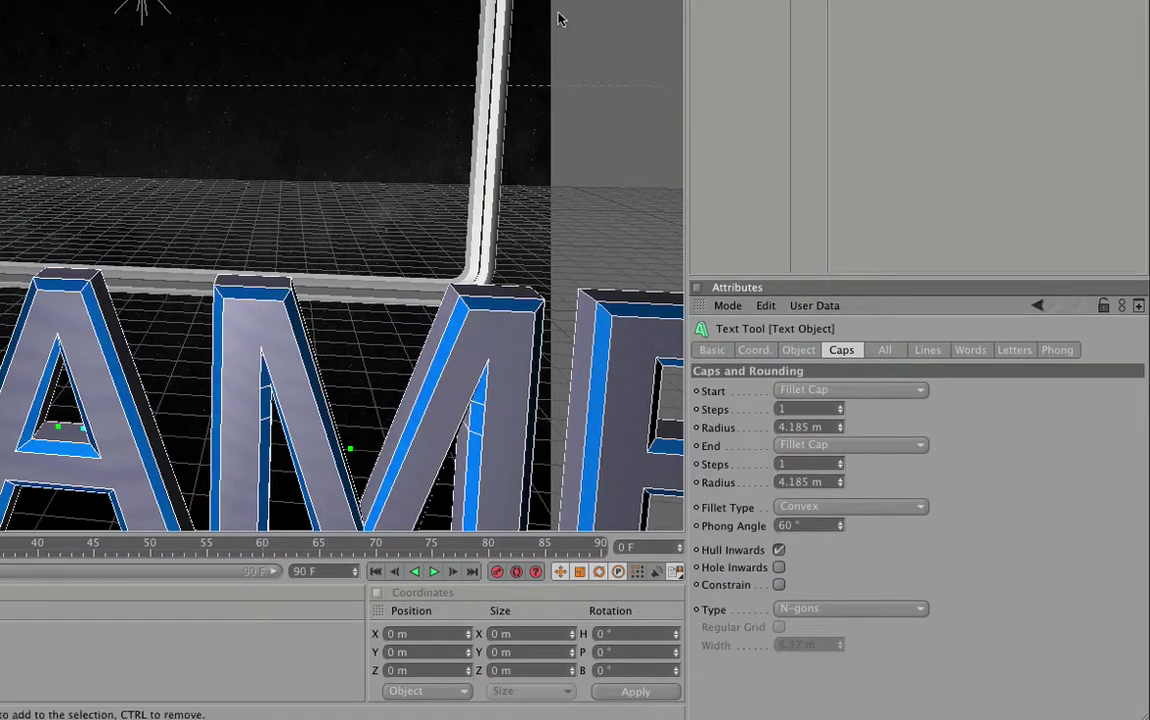
click(300, 1)
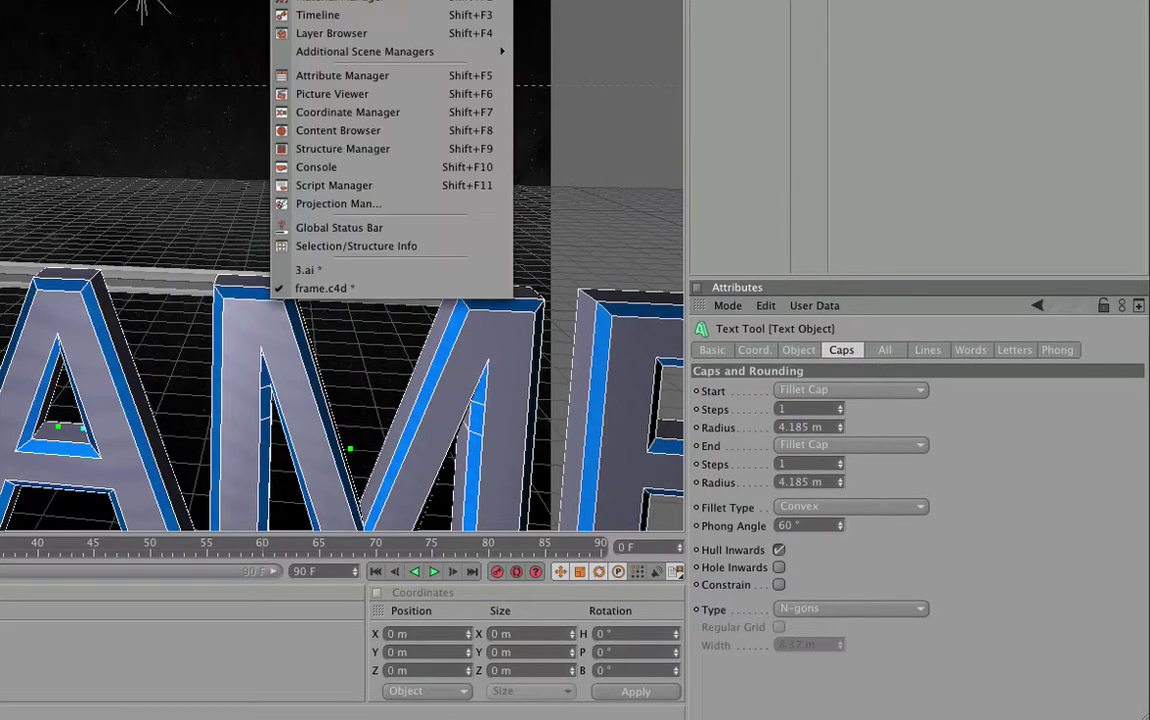
click(305, 269)
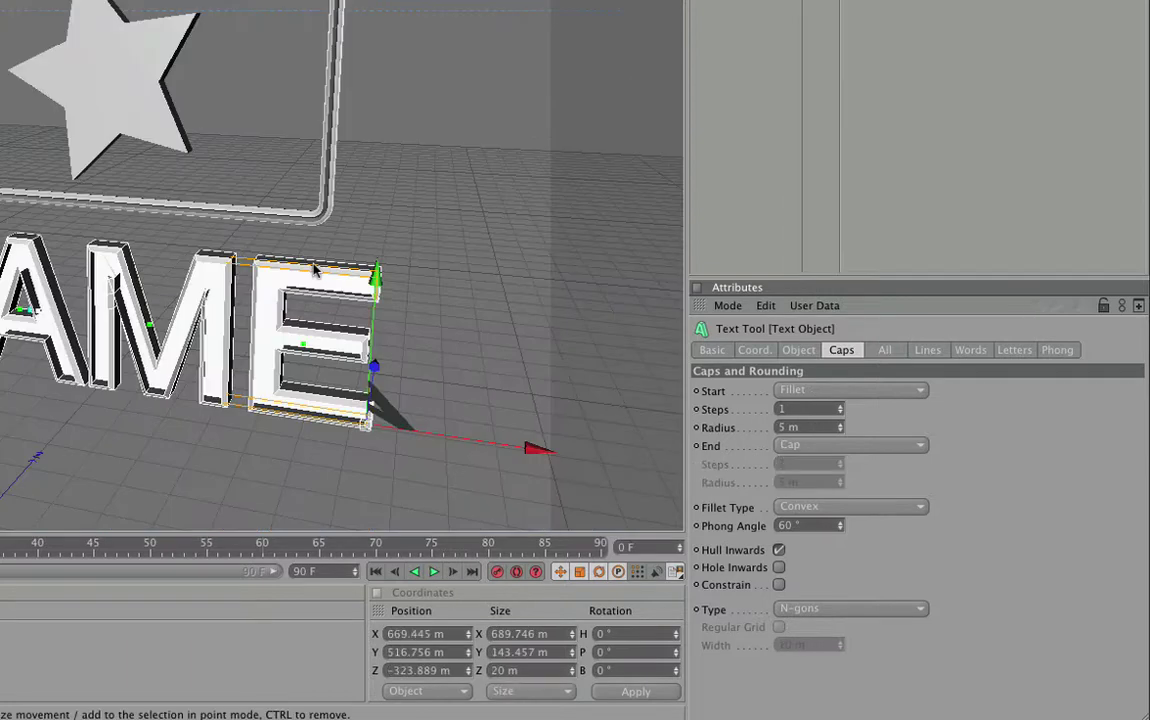
Set both Start and End caps of the FRAME text to Fillet Cap and render the view.
click(863, 392)
click(847, 465)
click(858, 447)
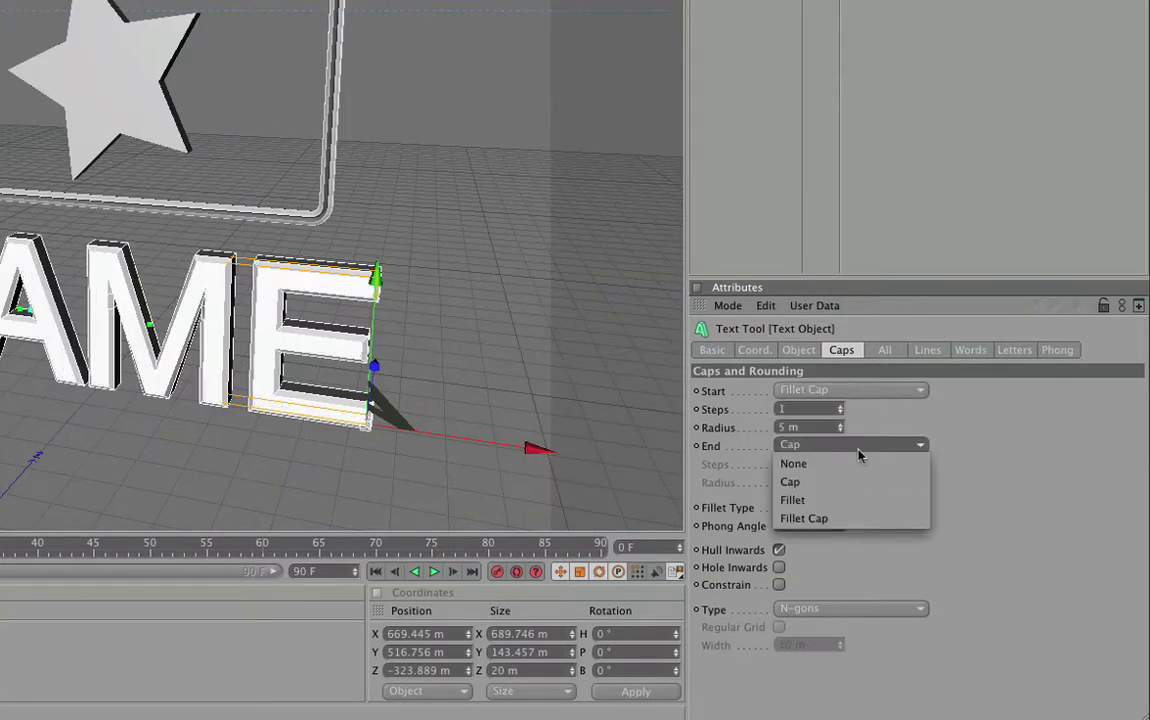
click(847, 519)
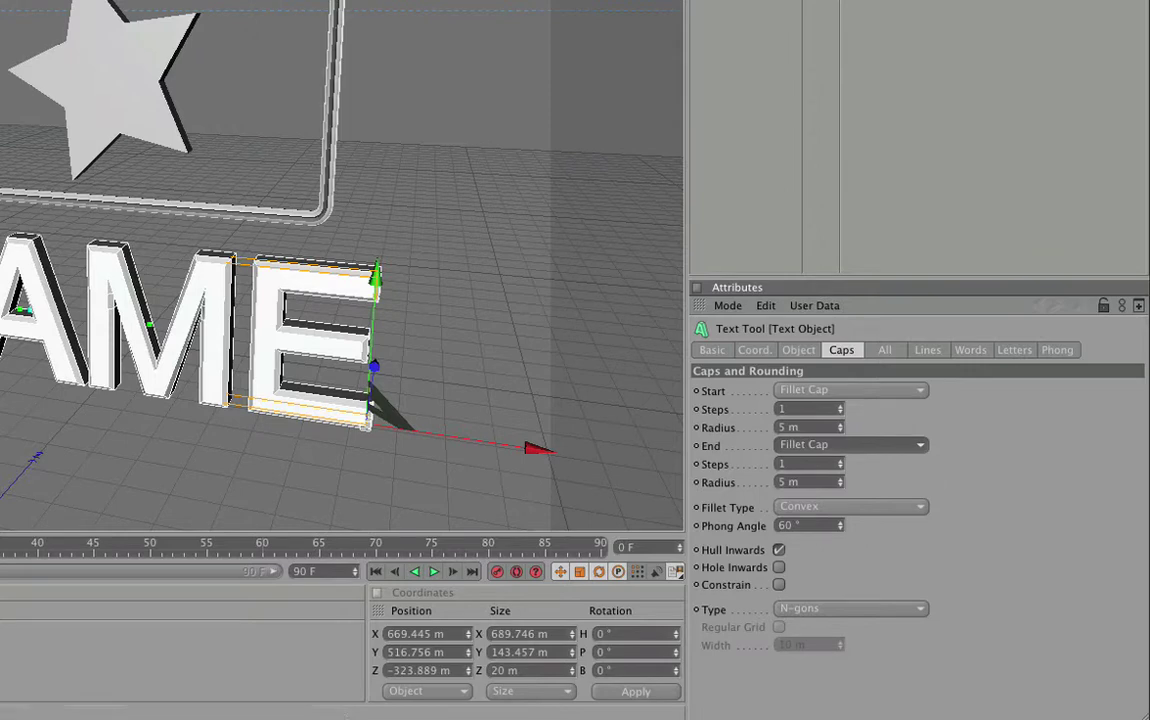
key(ctrl+r)
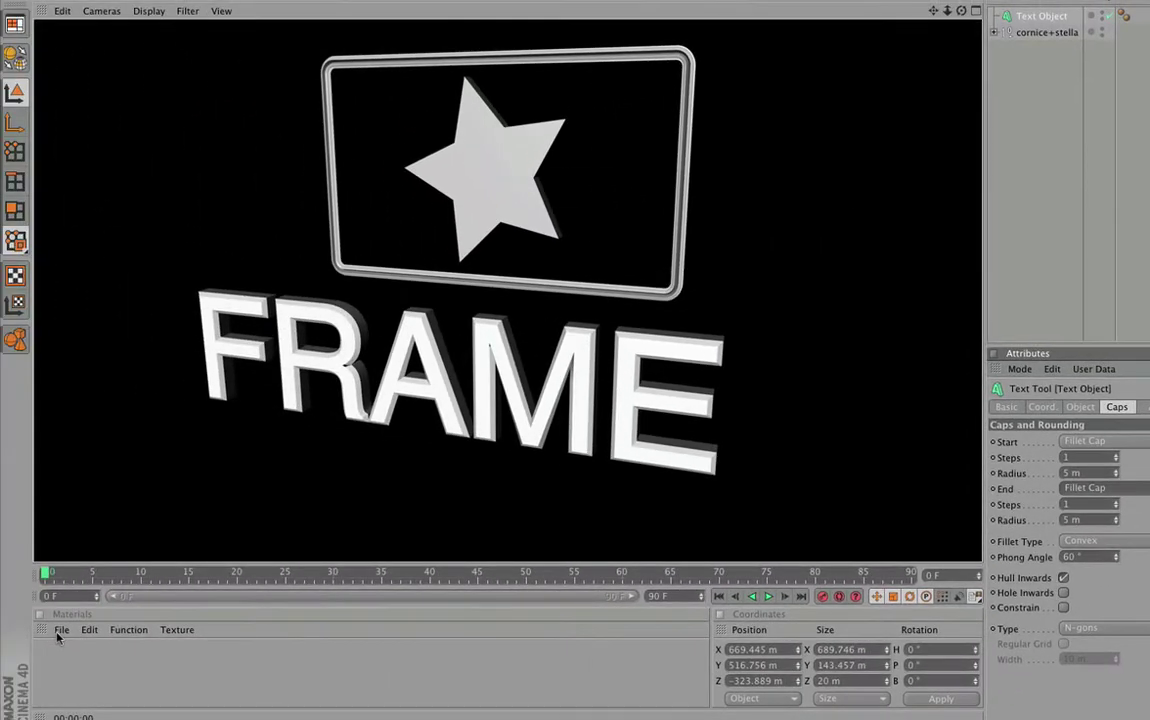
click(58, 630)
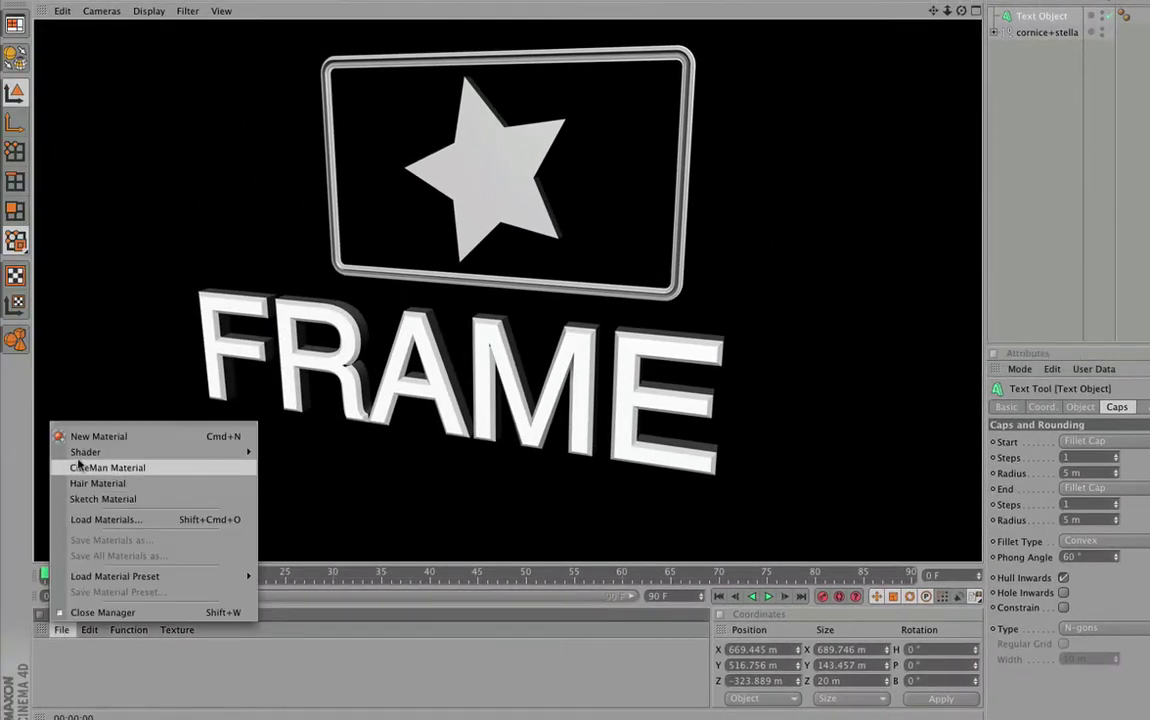
Create Banji and Nukei shader materials in the Material Manager.
click(280, 450)
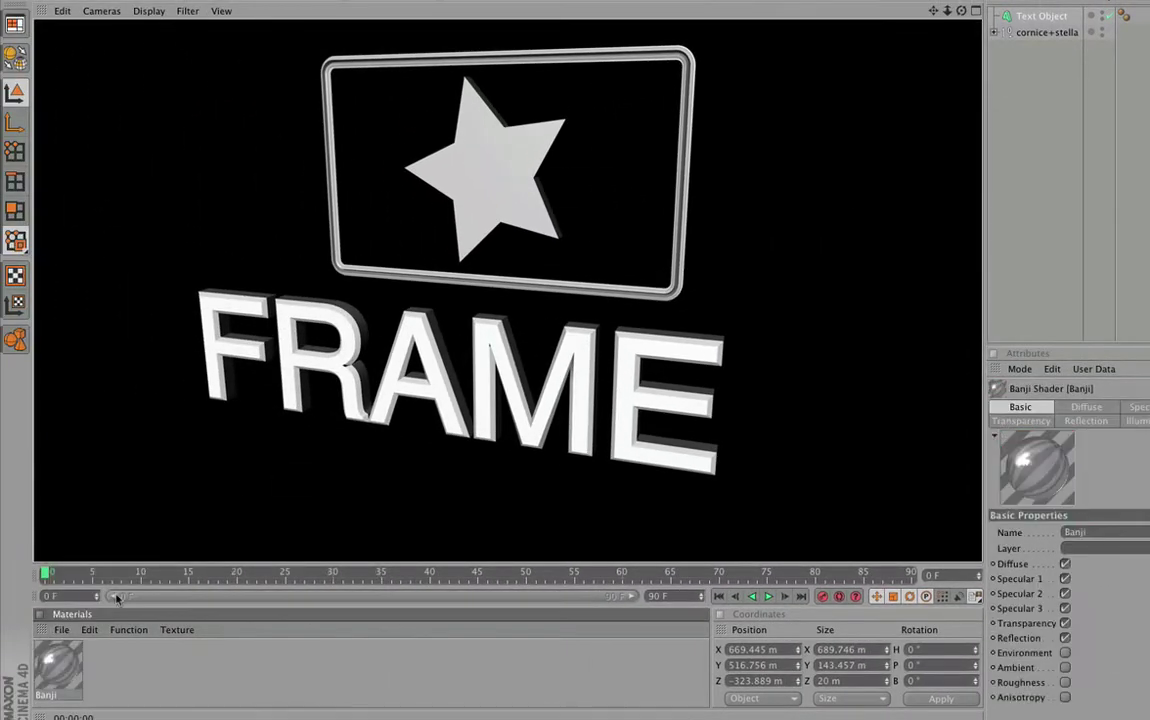
click(61, 630)
mouse_move(86, 452)
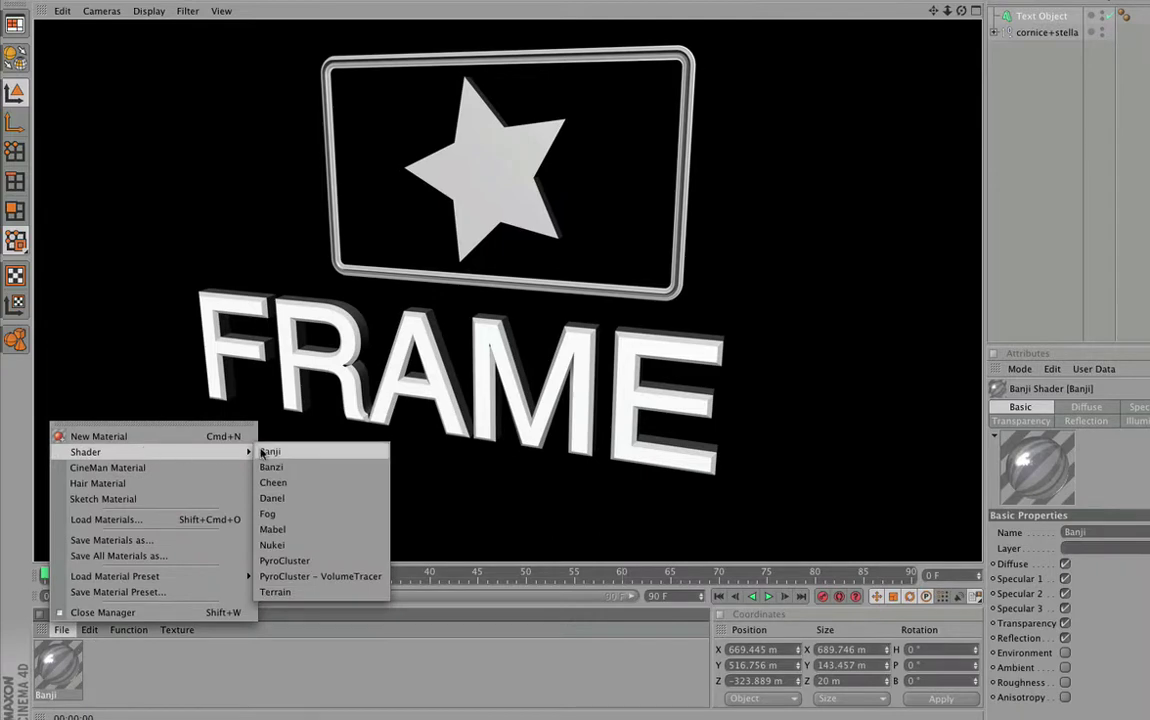
click(291, 547)
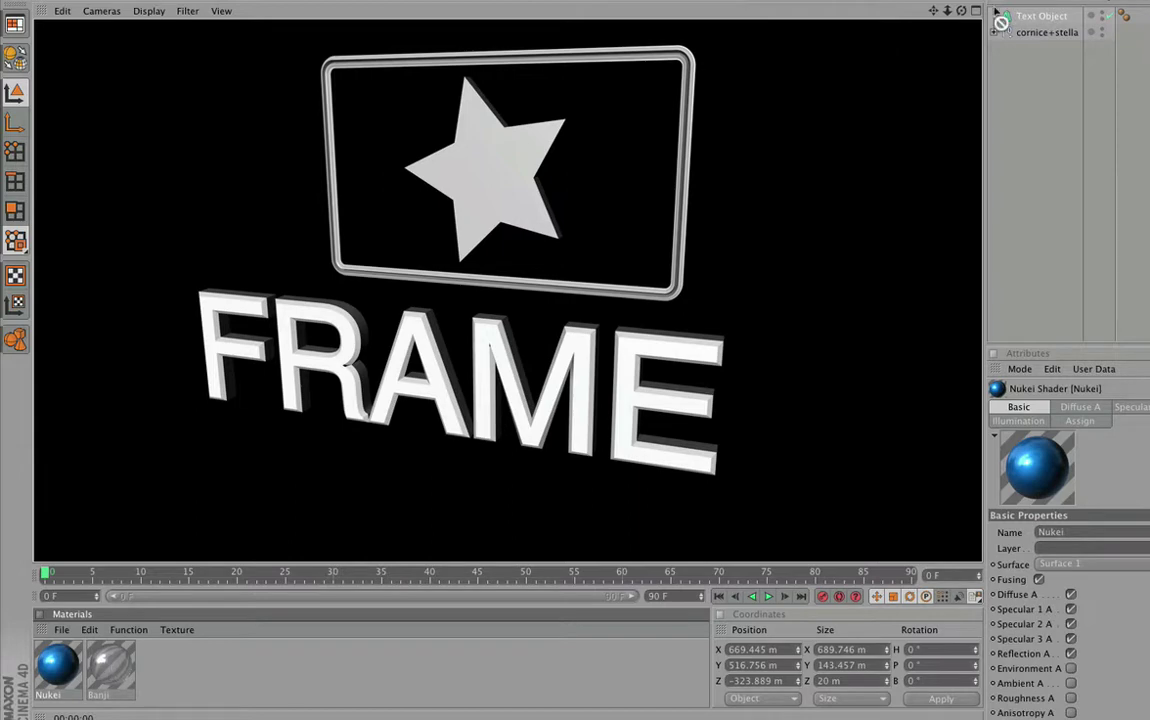
Apply Banji to the FRAME text, then add Nukei restricted to selection R2 and render.
drag(110, 665, 1027, 19)
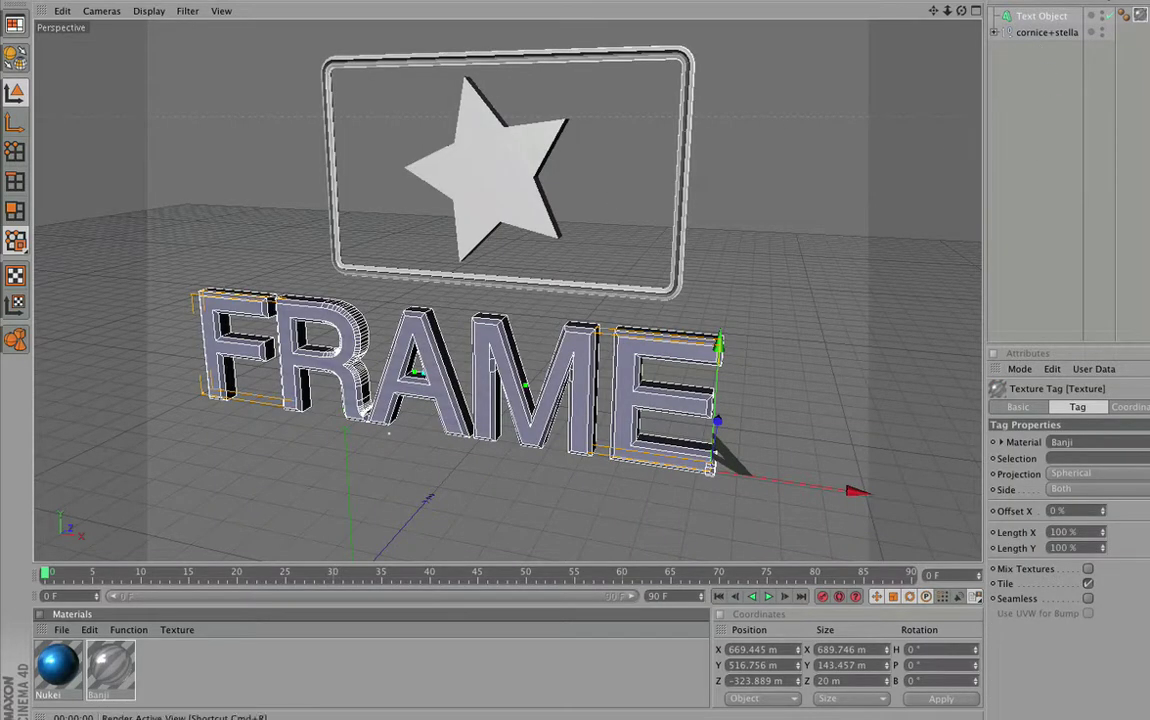
click(15, 23)
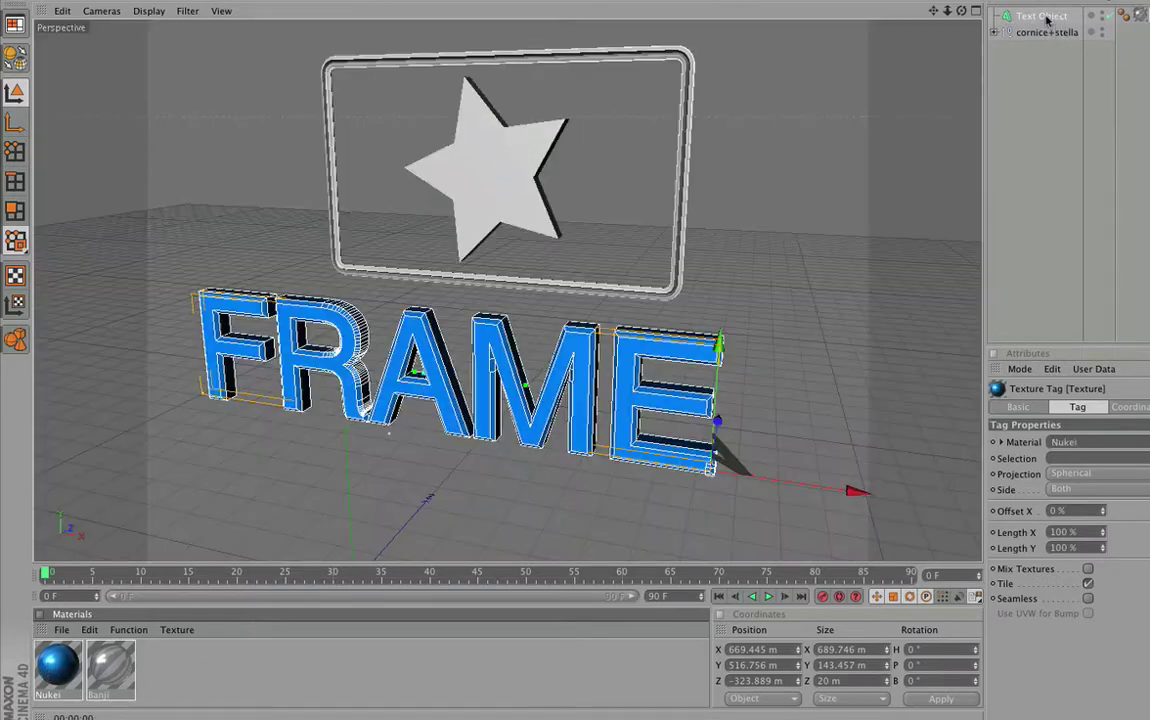
click(1045, 17)
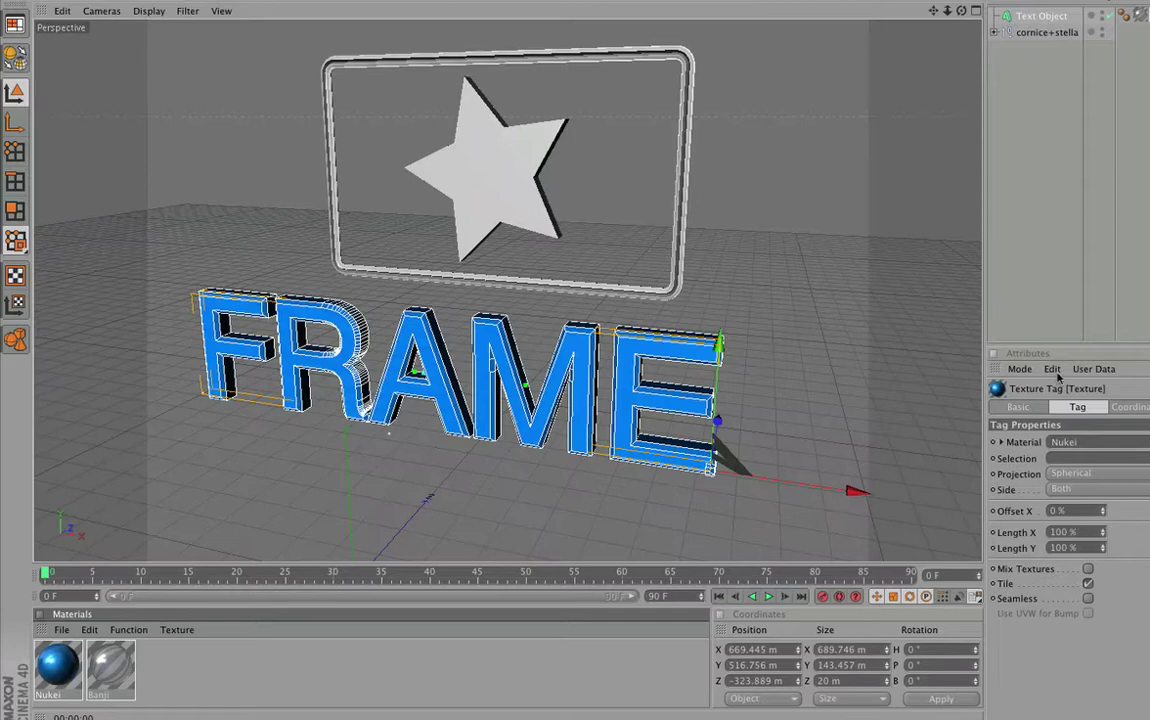
click(1064, 457)
text(R2)
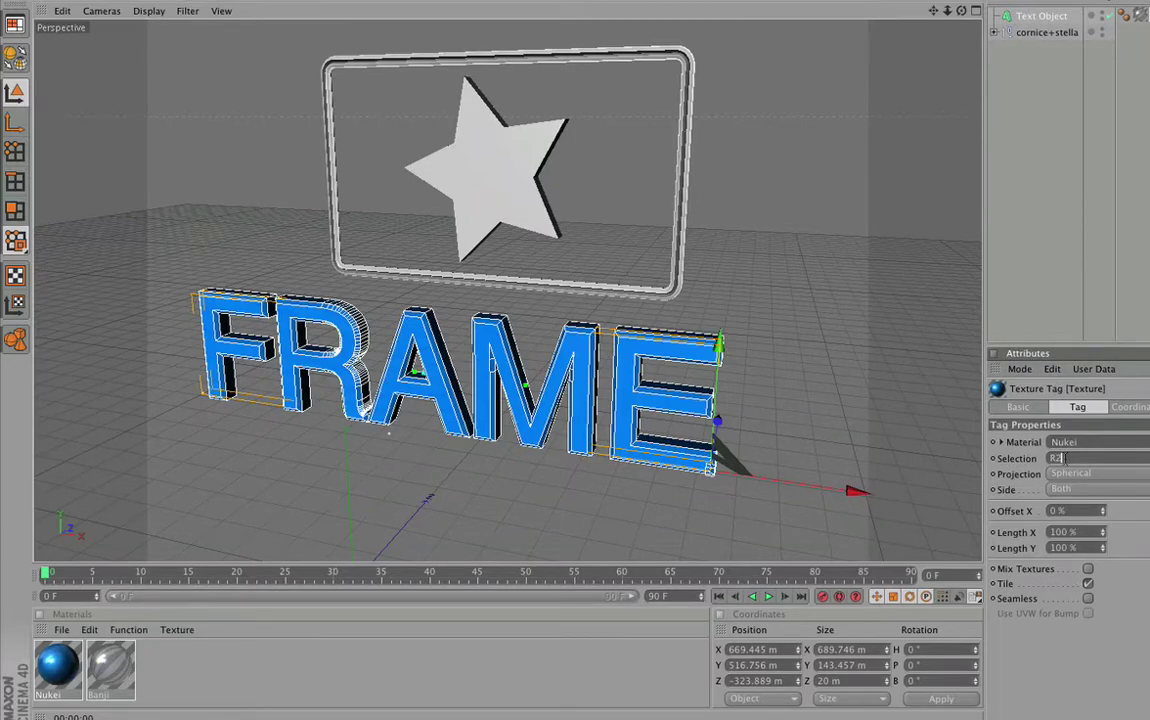
key(Return)
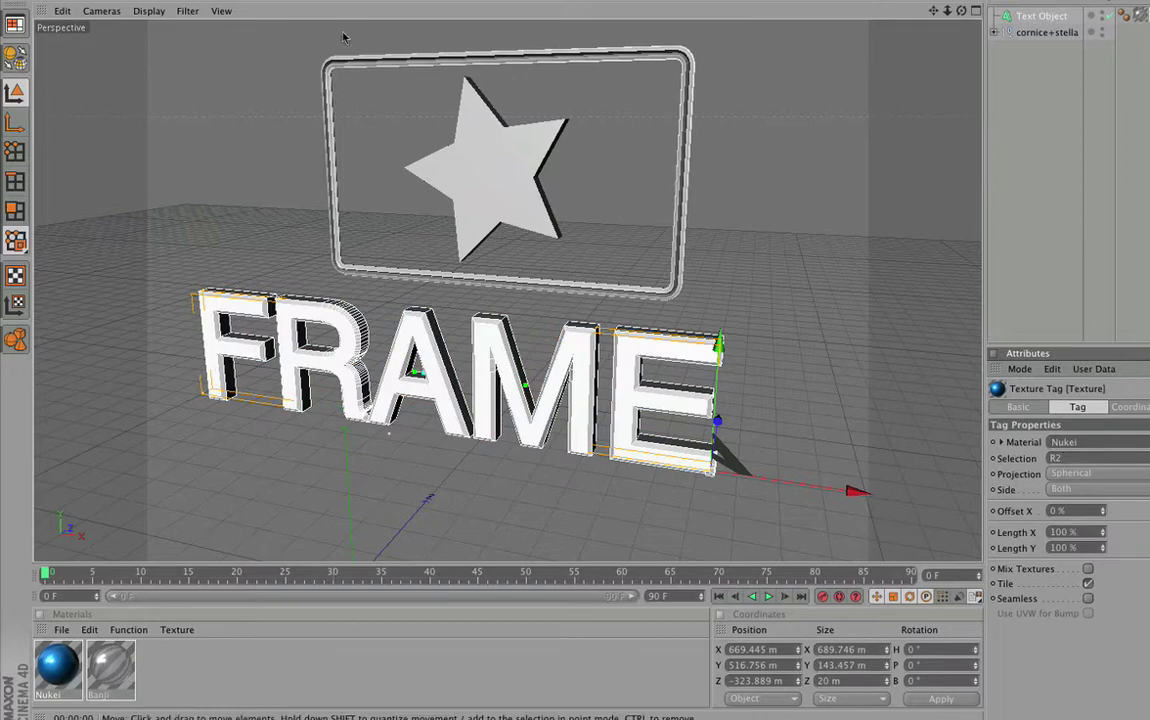
key(ctrl+r)
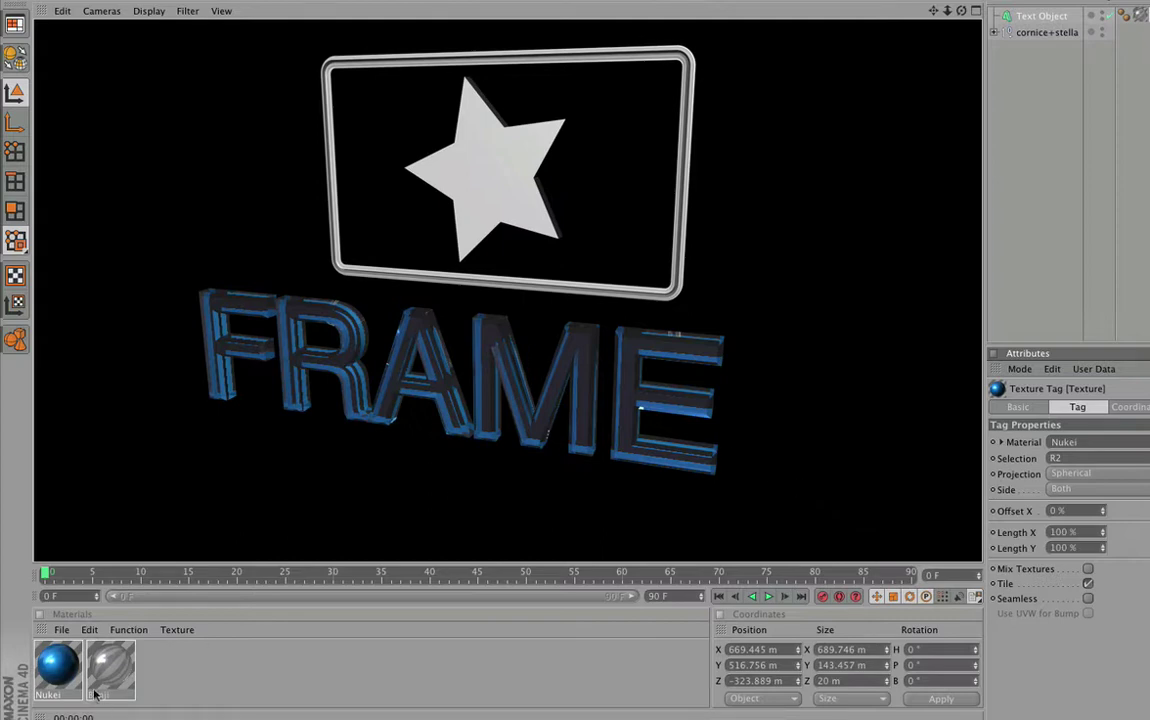
Create Cheen, Fog and Mabel shader materials in the Material Manager.
click(61, 631)
mouse_move(86, 452)
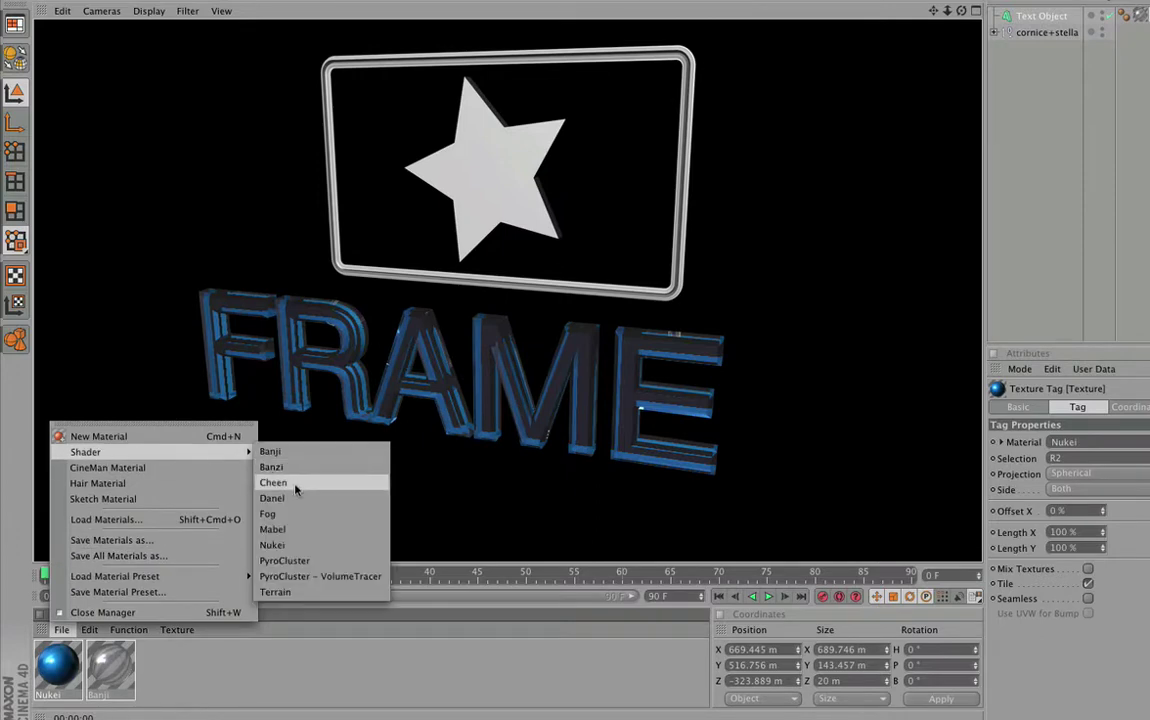
click(296, 483)
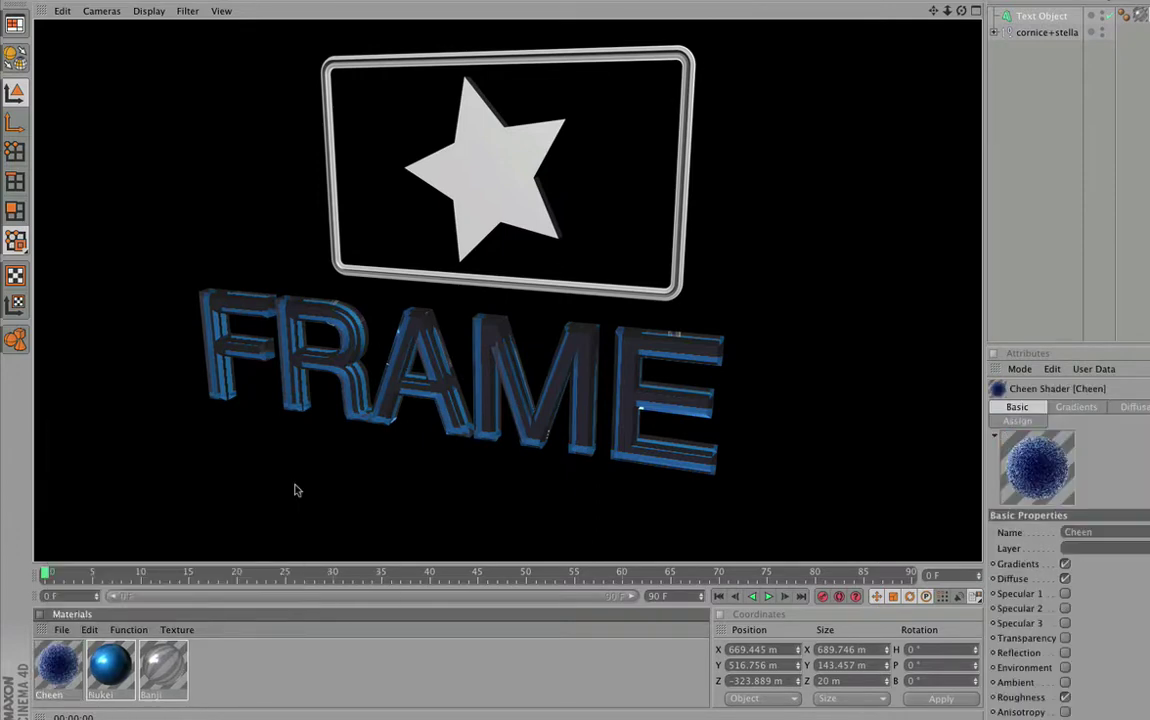
click(61, 630)
mouse_move(86, 452)
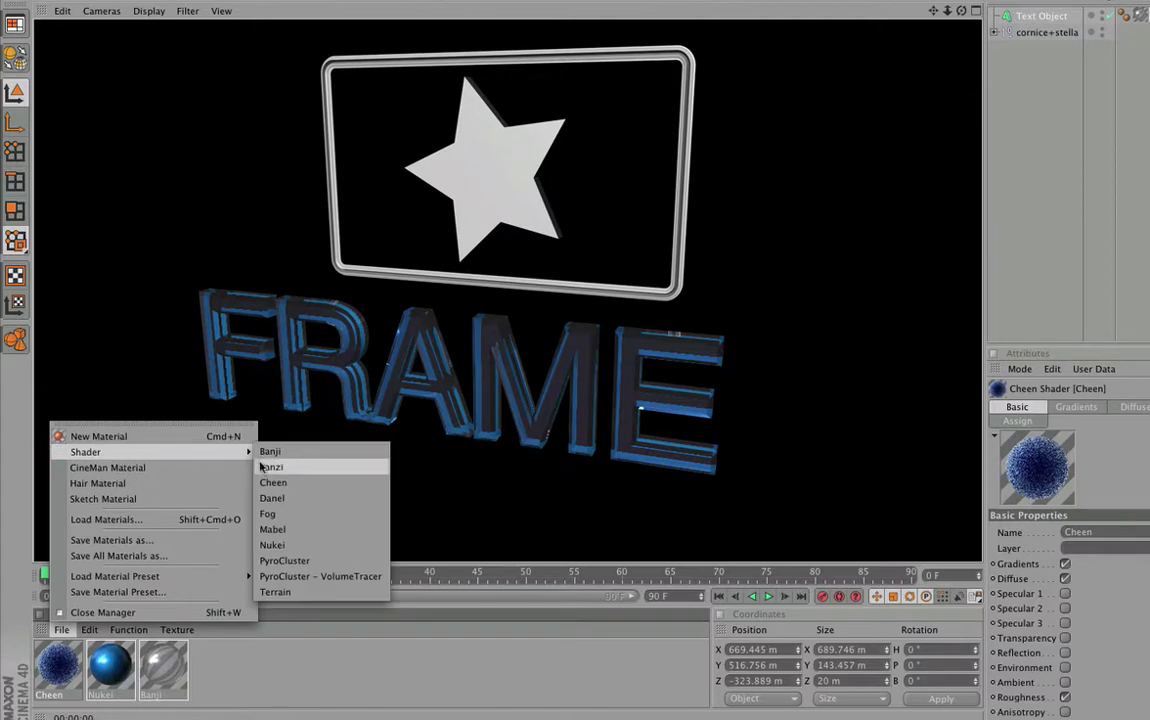
click(276, 513)
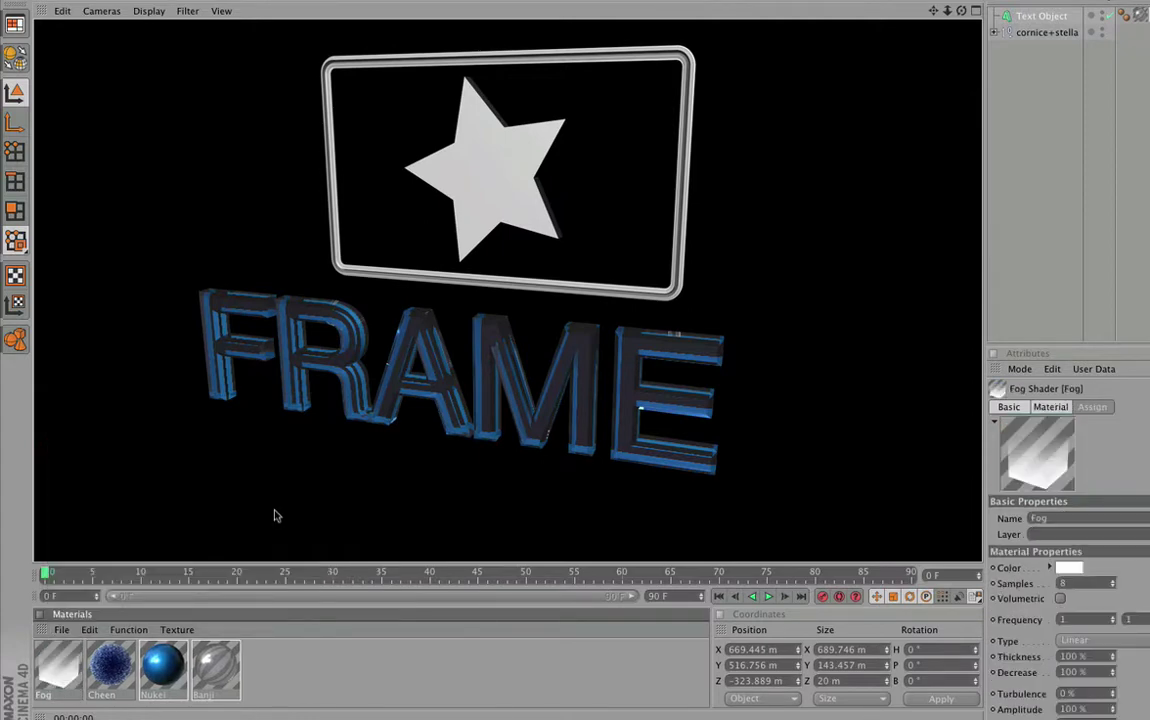
click(61, 630)
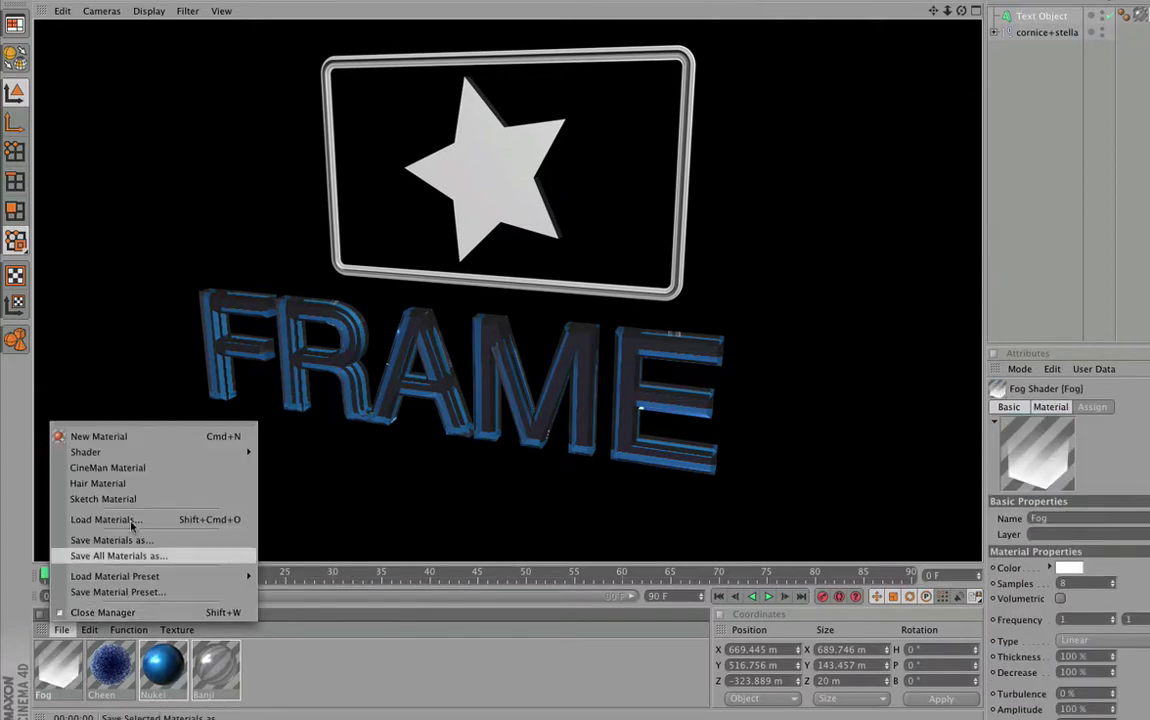
mouse_move(86, 452)
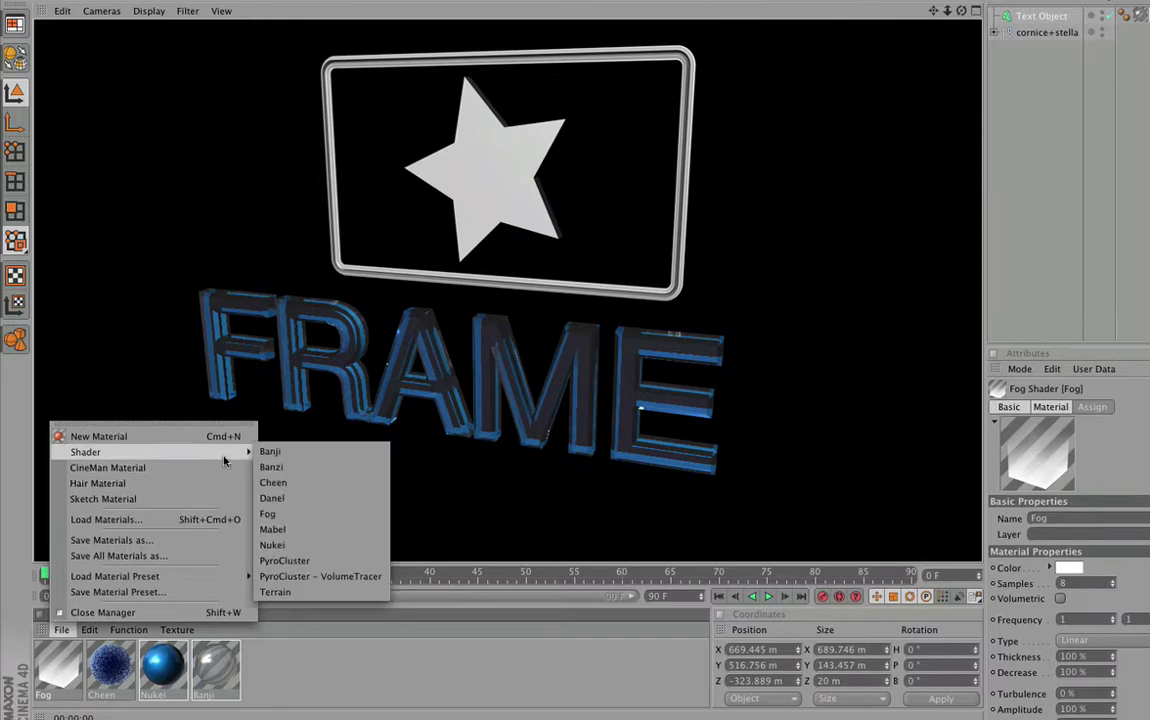
click(299, 528)
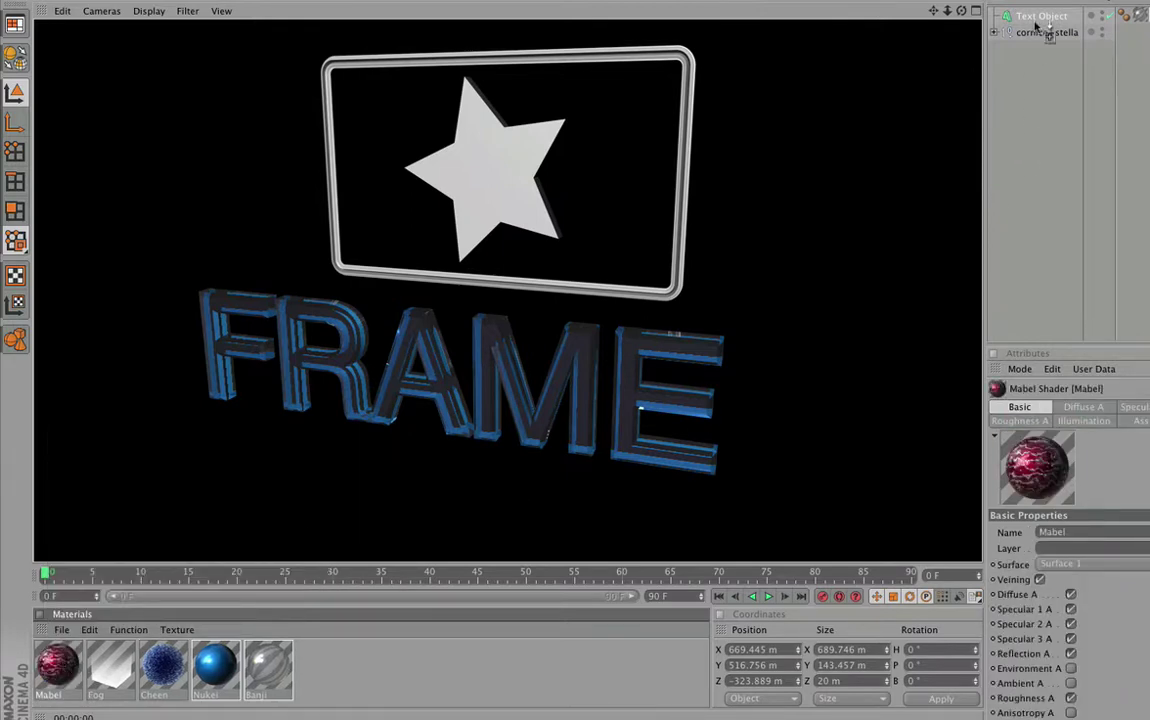
Drag Mabel onto the Text Object, limit its tag to selection R1, and render to check.
drag(1048, 32, 1040, 17)
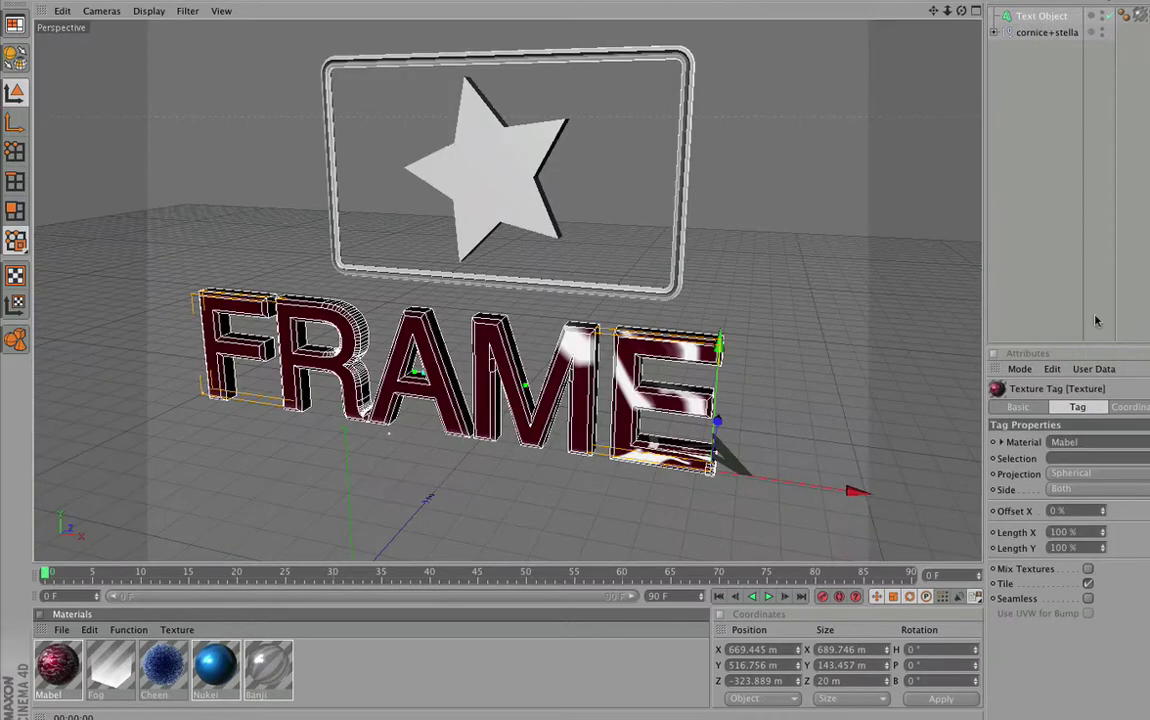
click(1063, 457)
text(R)
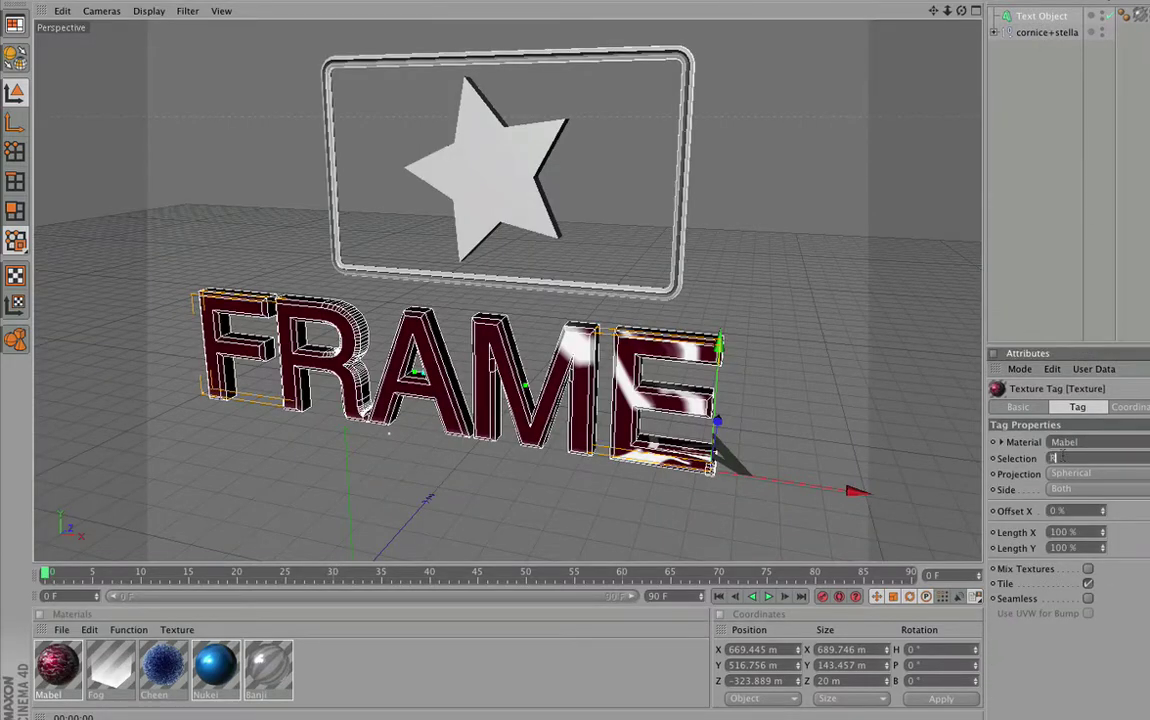
text(1)
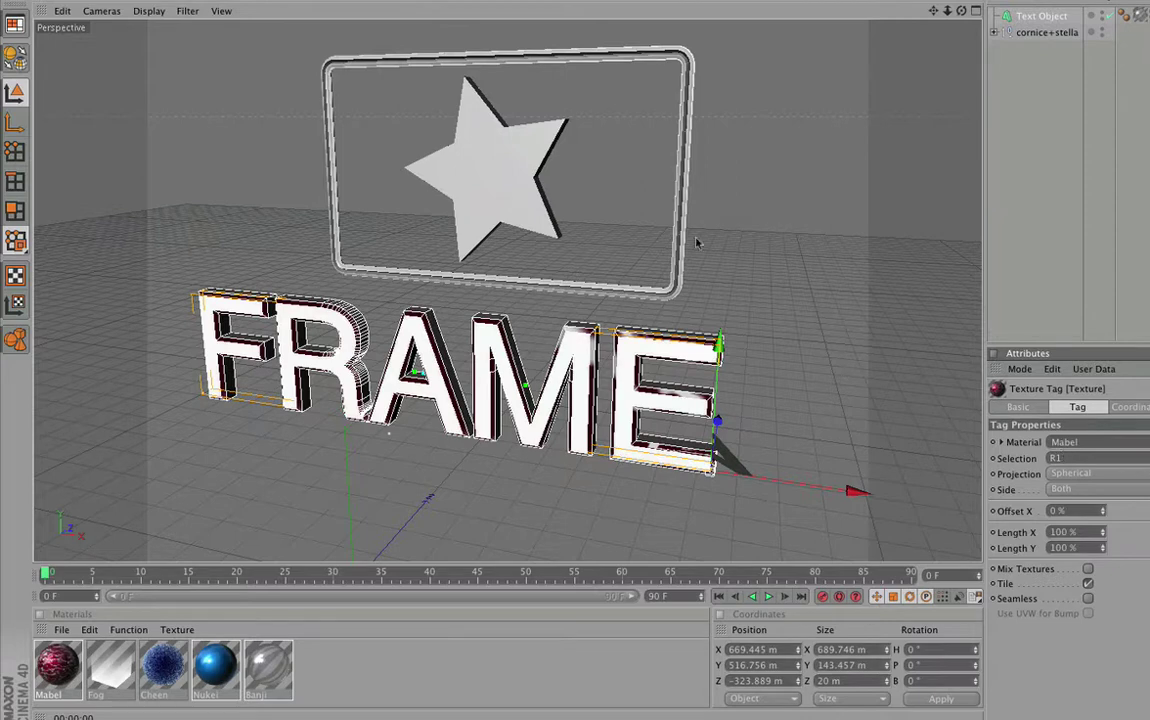
key(super+r)
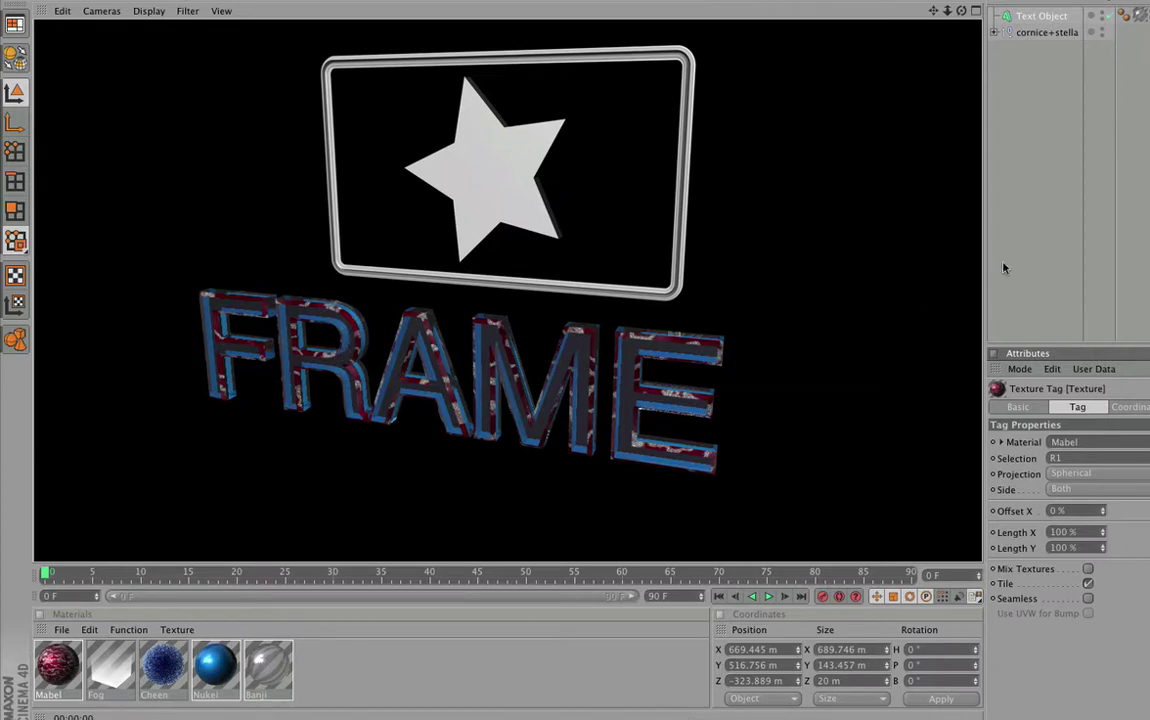
click(1036, 266)
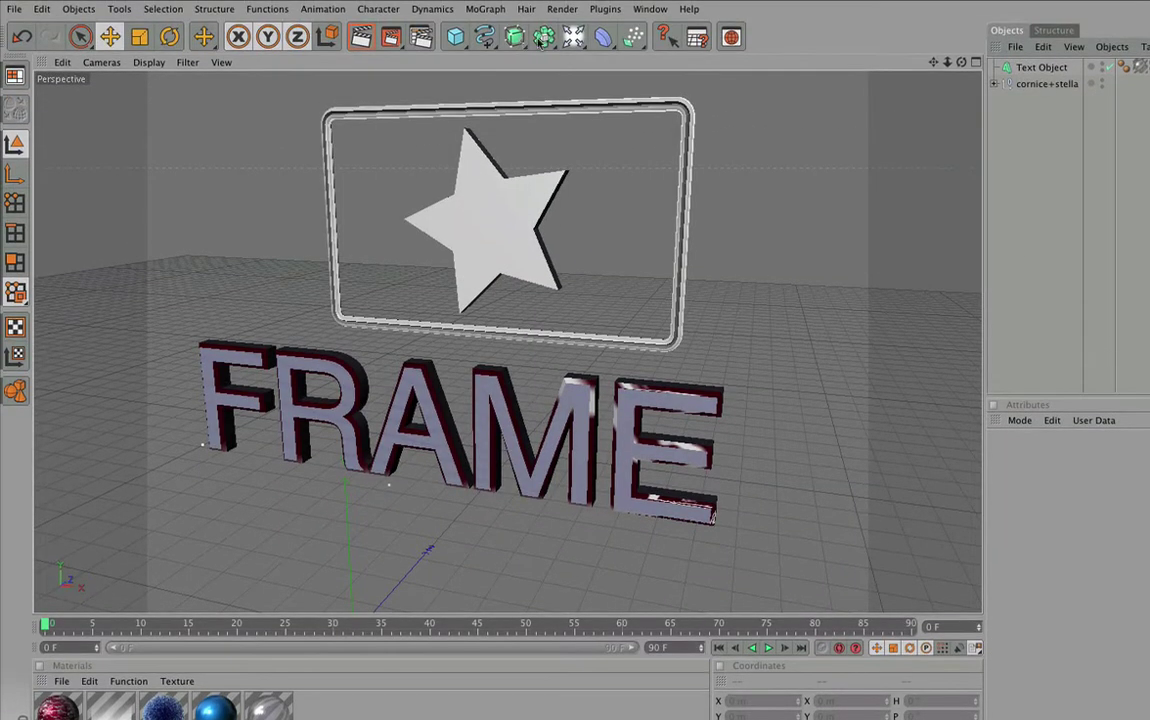
Add a Background object to the scene and create a new plain material.
click(573, 37)
click(614, 172)
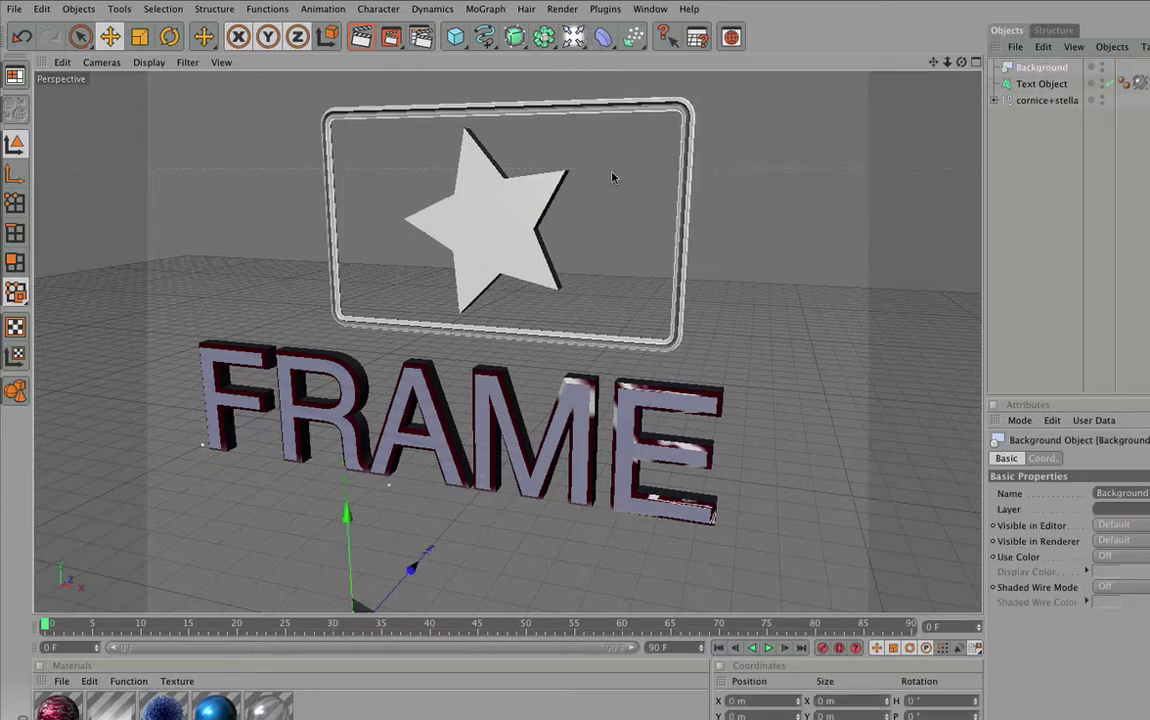
click(61, 681)
click(80, 488)
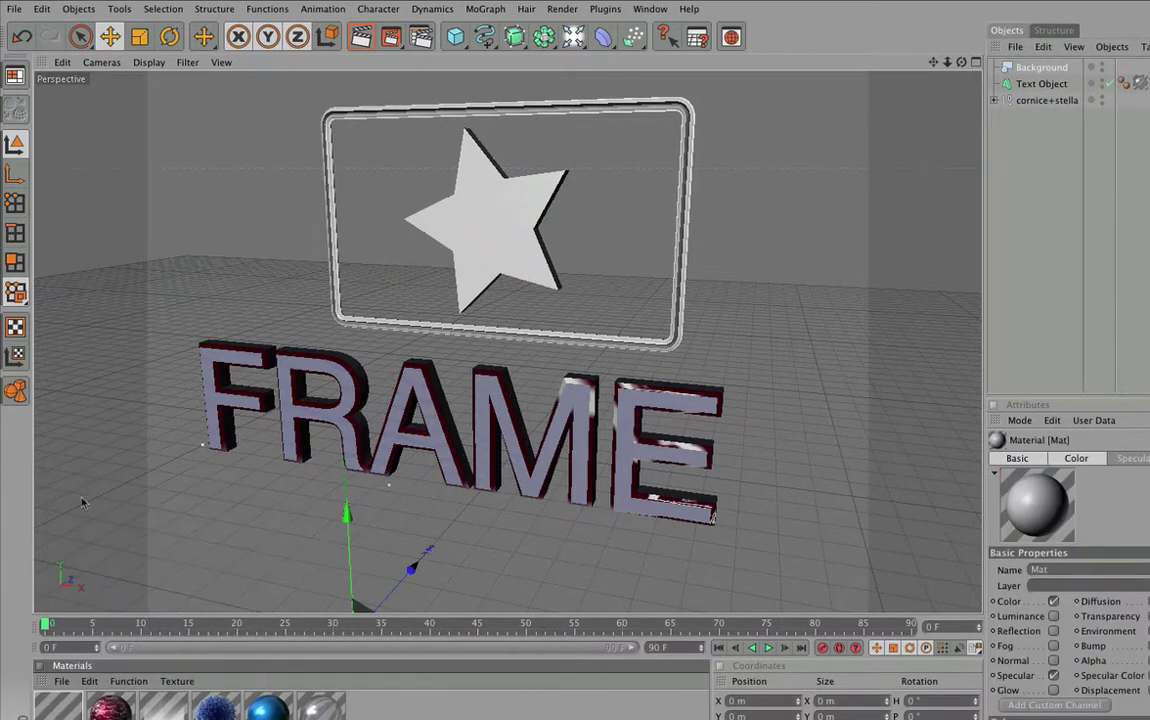
Load the StarsMap image into the new material's Color texture, copying it beside the project.
double_click(60, 707)
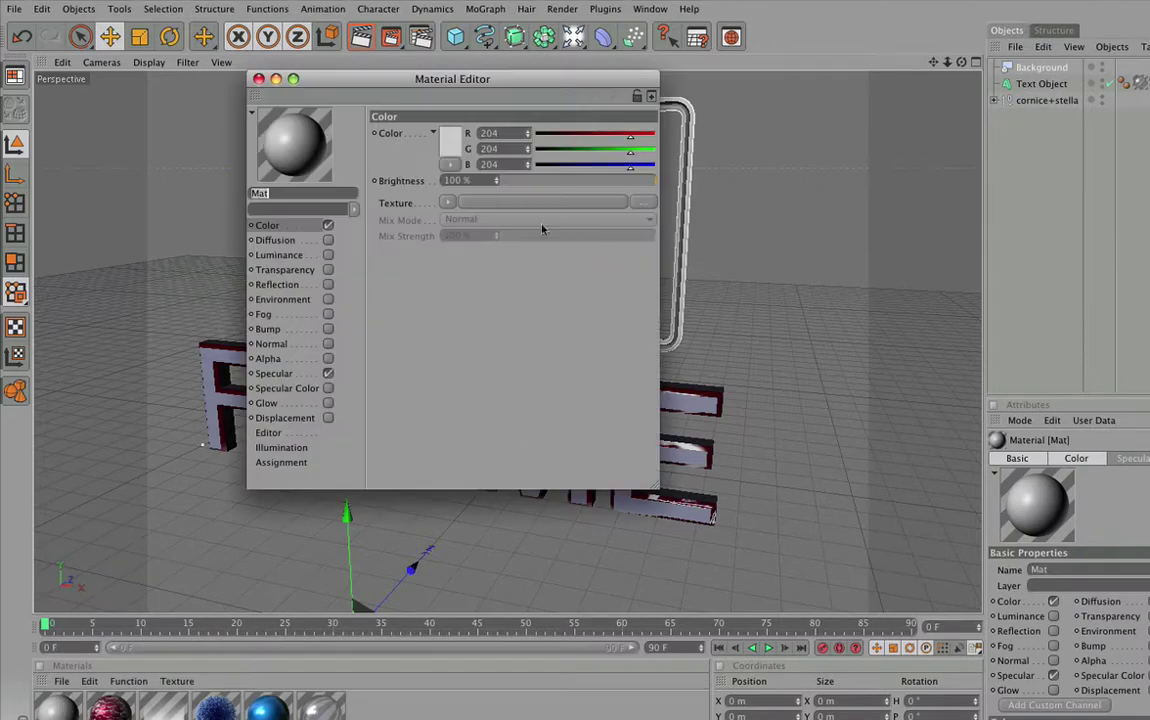
click(642, 205)
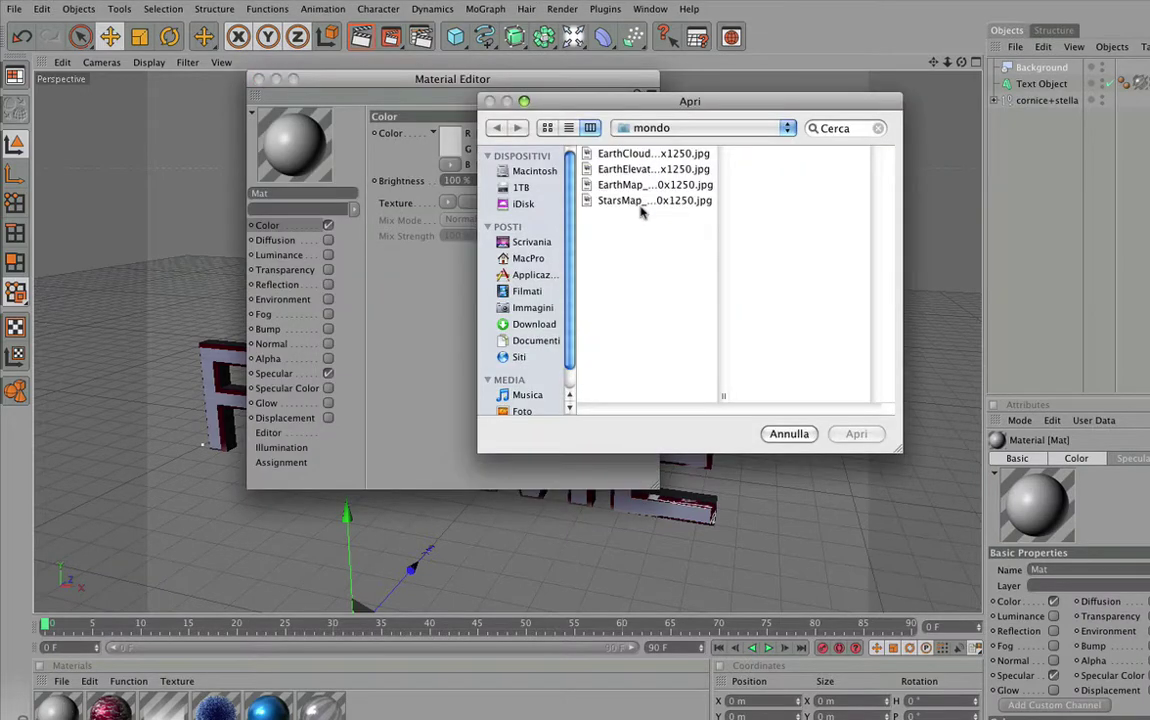
click(638, 201)
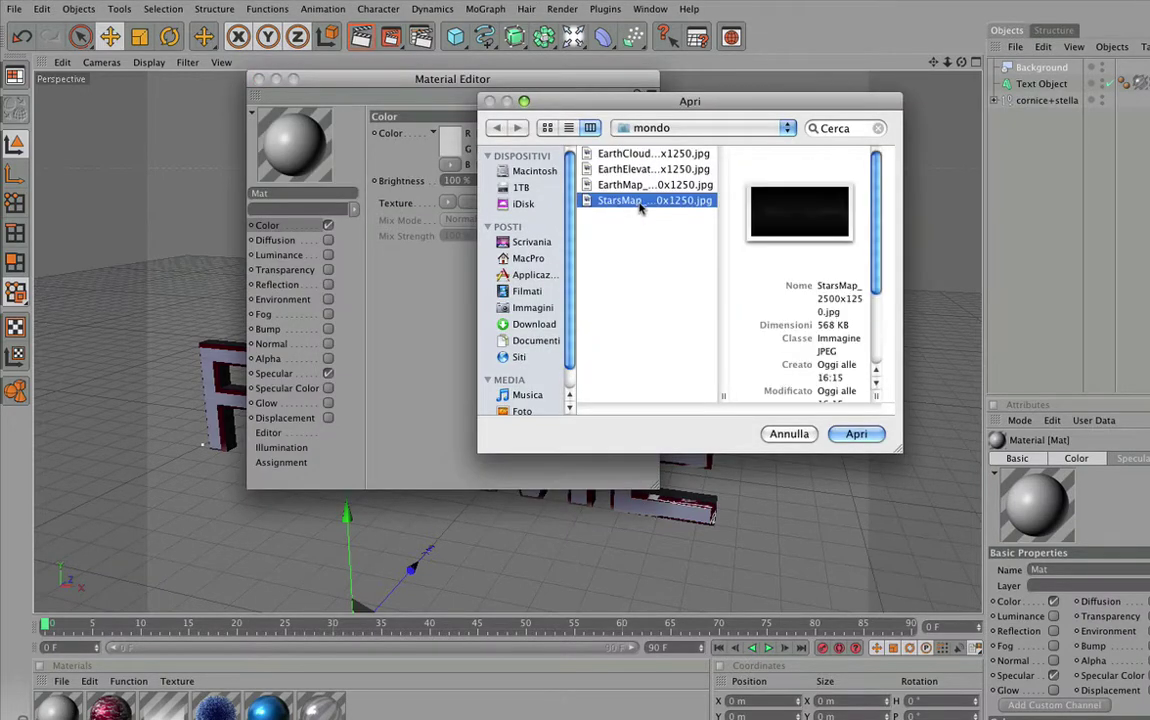
click(856, 433)
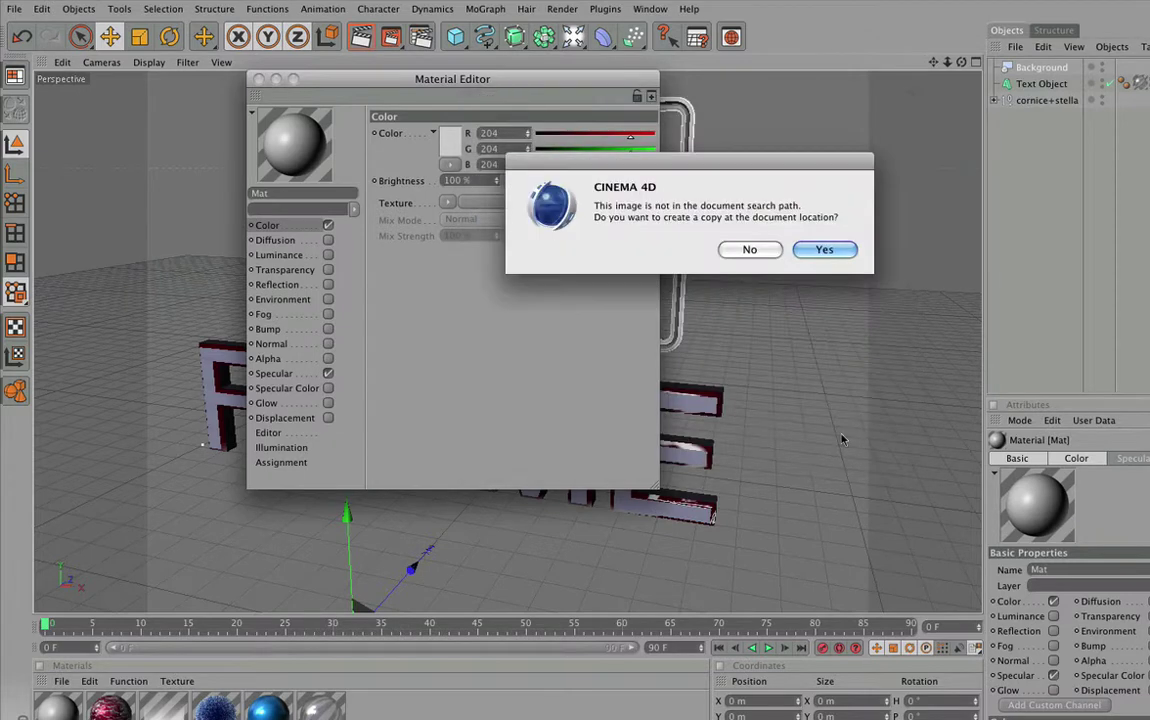
click(823, 250)
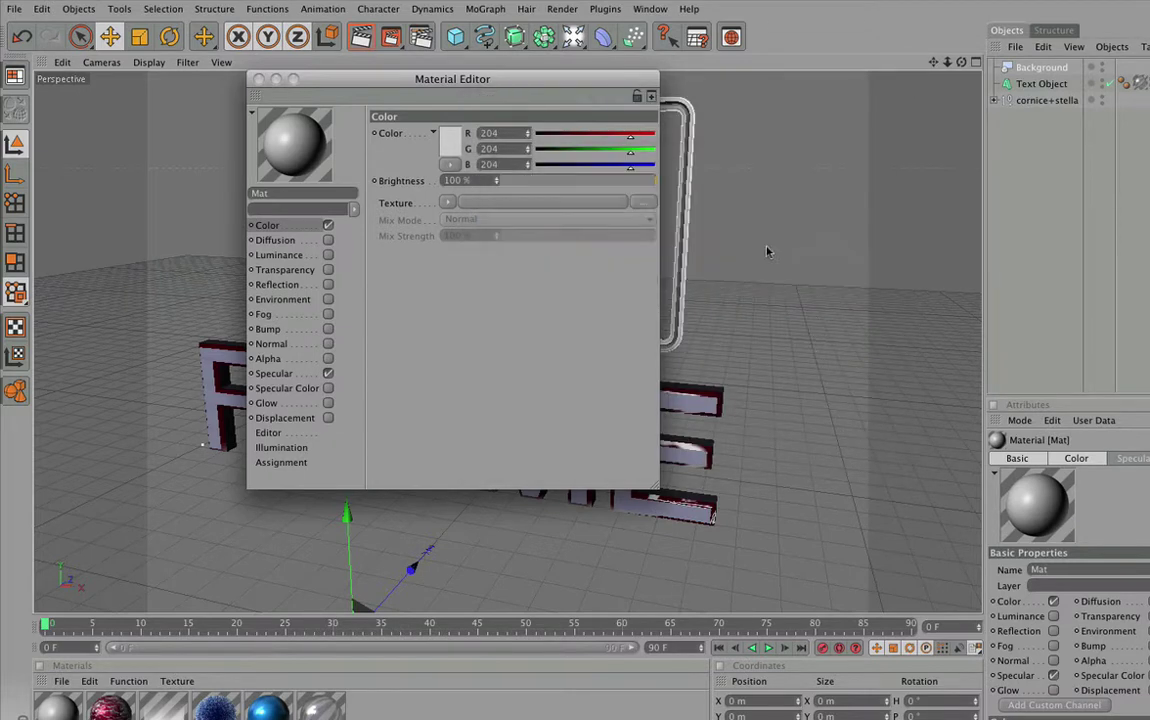
Apply the star material to the Background and render to check the starry backdrop.
click(258, 79)
mouse_move(58, 705)
mouse_down()
mouse_move(1055, 57)
mouse_move(1040, 67)
mouse_up()
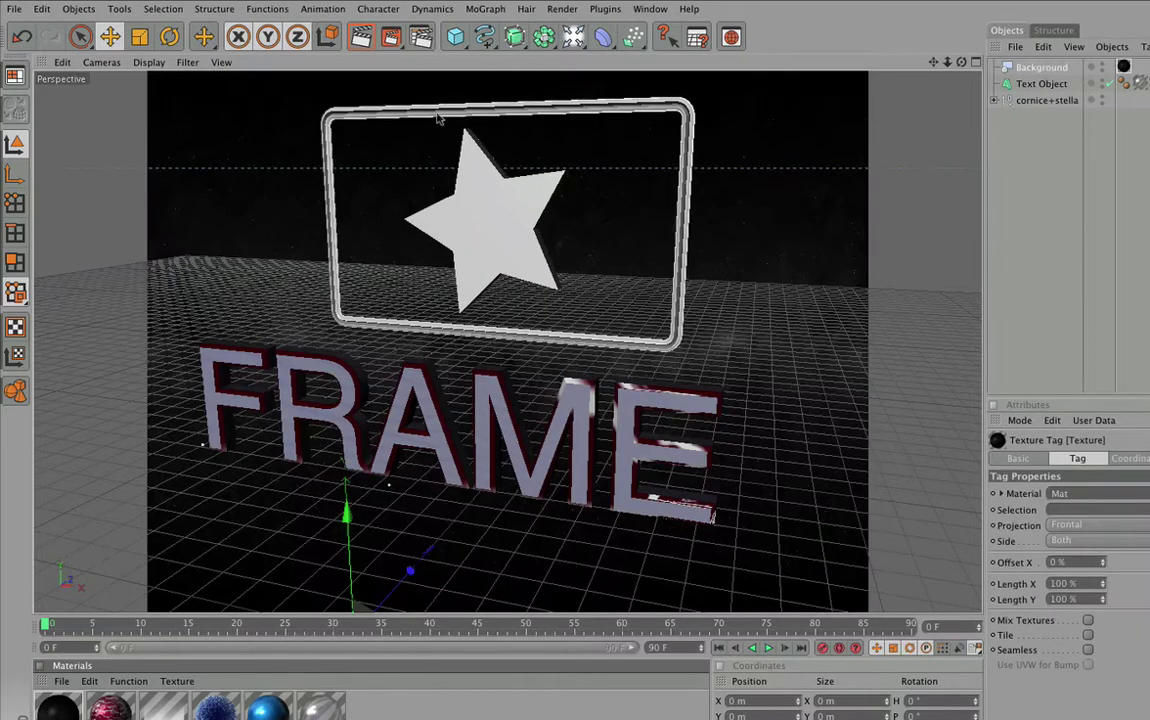
click(365, 44)
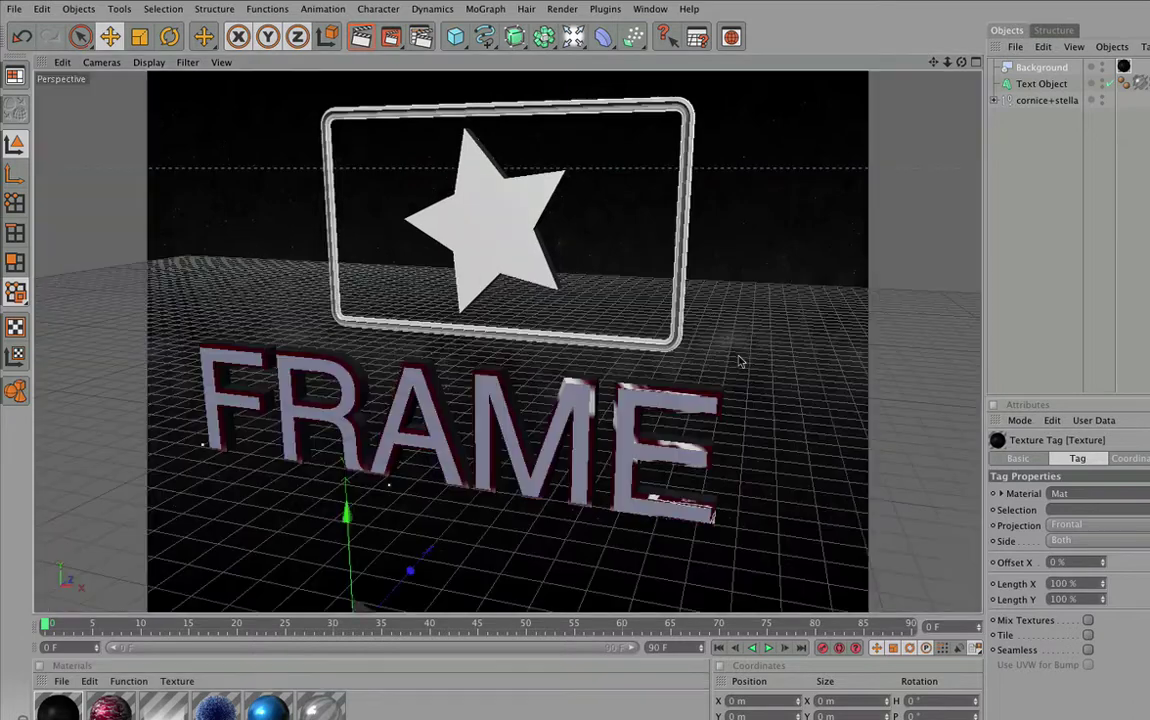
click(742, 359)
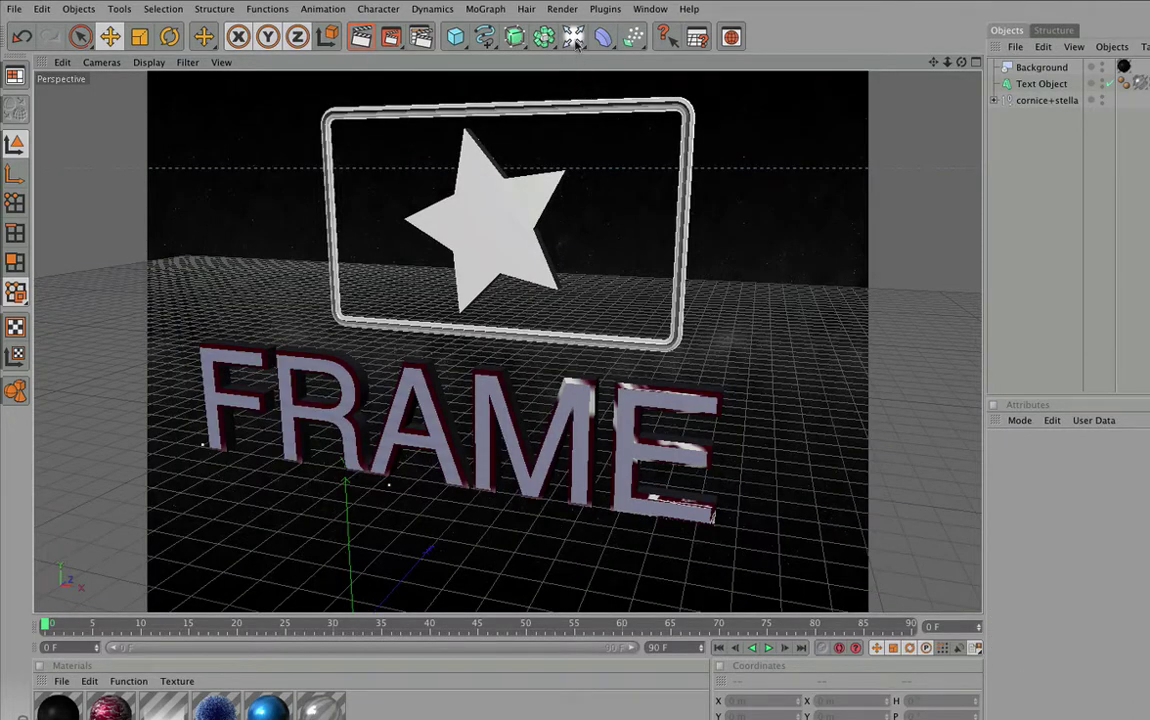
Add an Omni Light and switch to four views, zooming the Top view onto the objects.
click(519, 38)
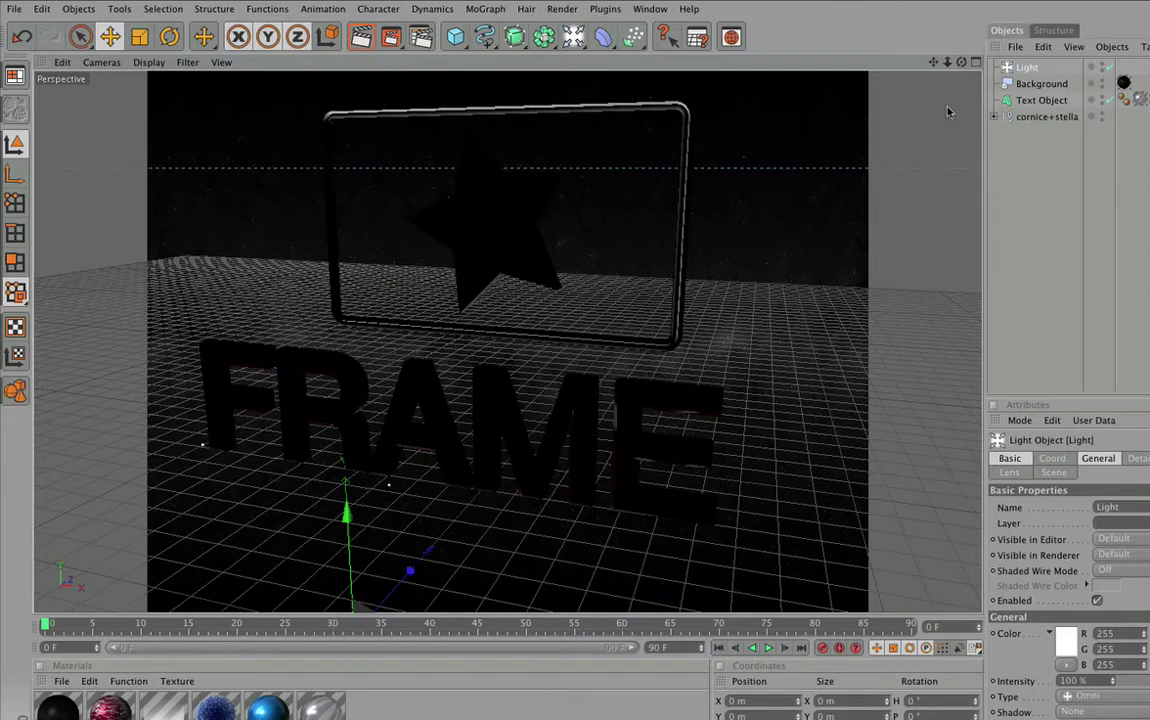
click(977, 63)
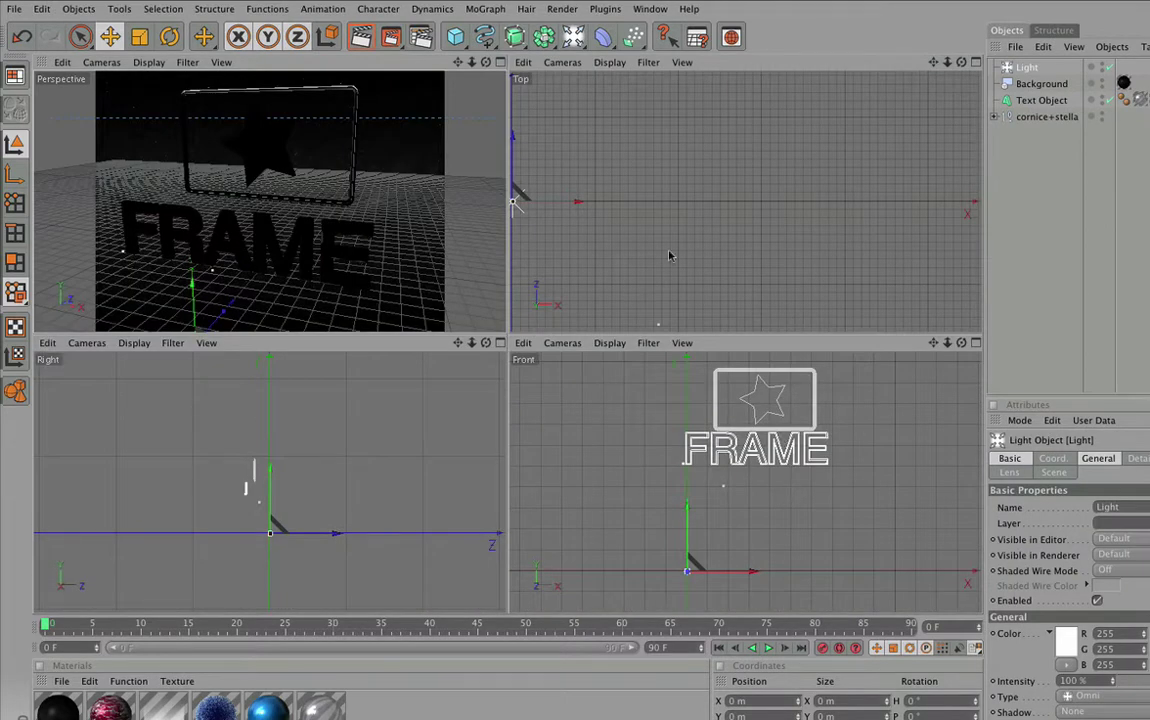
alt+middle_drag(669, 256, 669, 256)
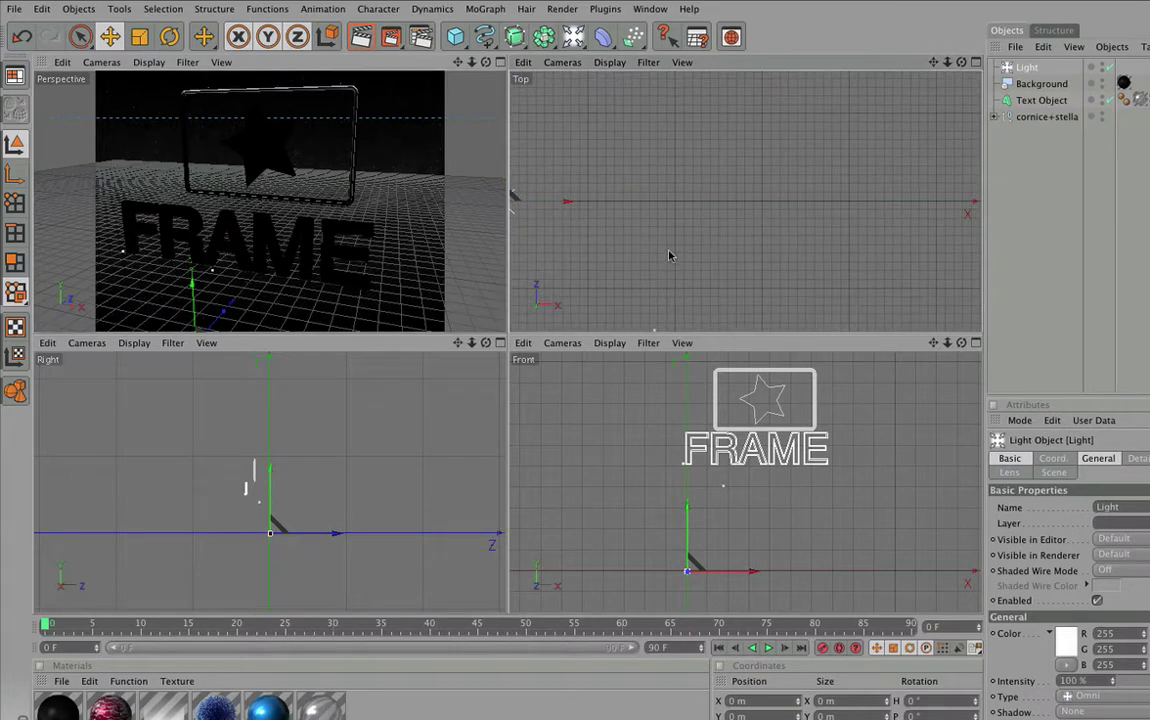
scroll(670, 255, down, 2)
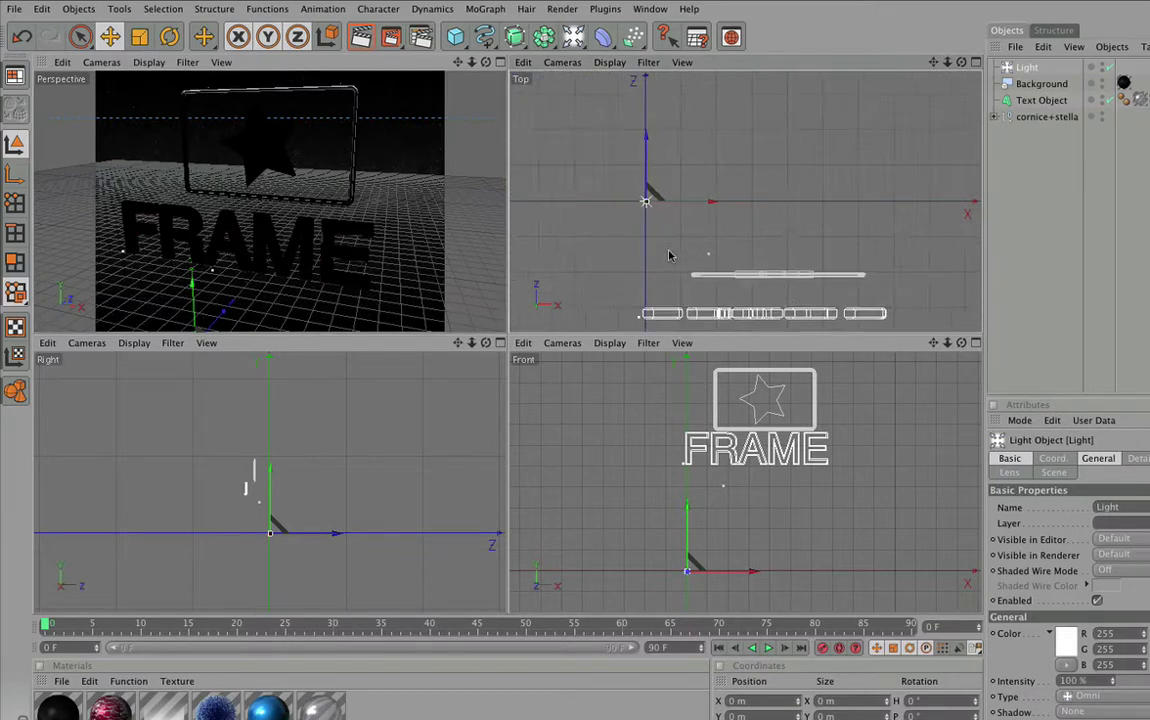
scroll(672, 254, down, 2)
scroll(672, 254, down, 1)
scroll(665, 240, down, 2)
scroll(663, 231, down, 1)
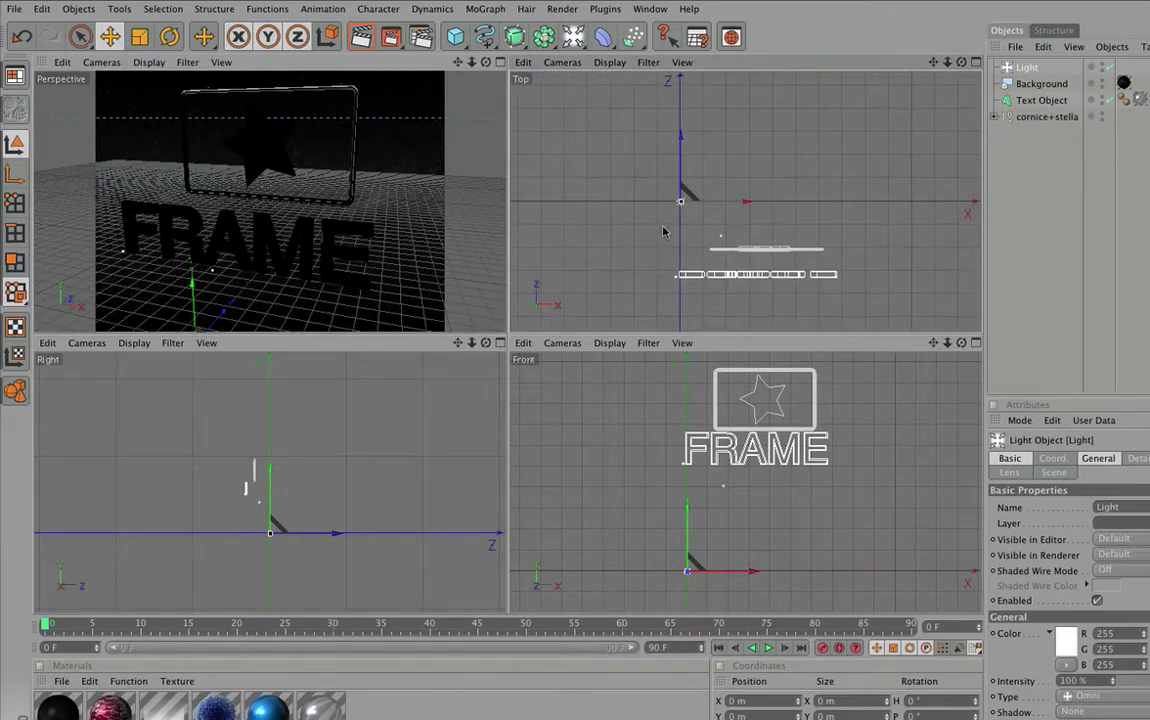
Position the light above, in front of and right of the FRAME text in Top/Front views.
drag(681, 150, 680, 205)
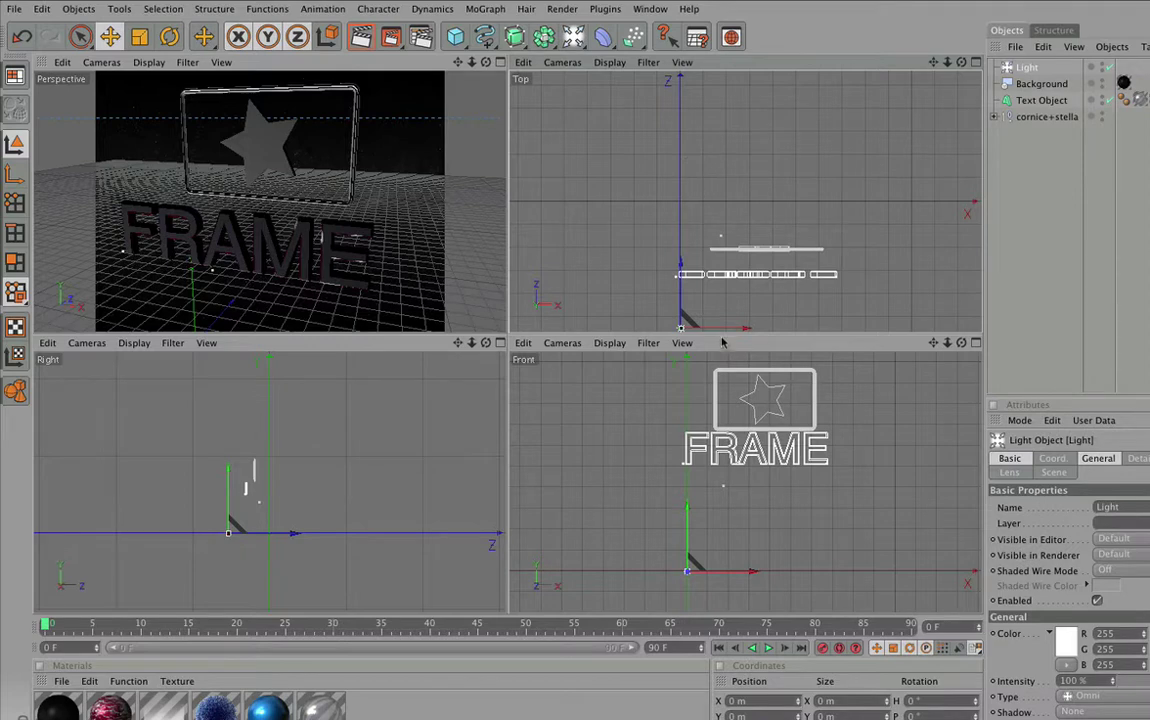
mouse_move(720, 328)
mouse_down()
mouse_move(836, 328)
mouse_move(757, 328)
mouse_up()
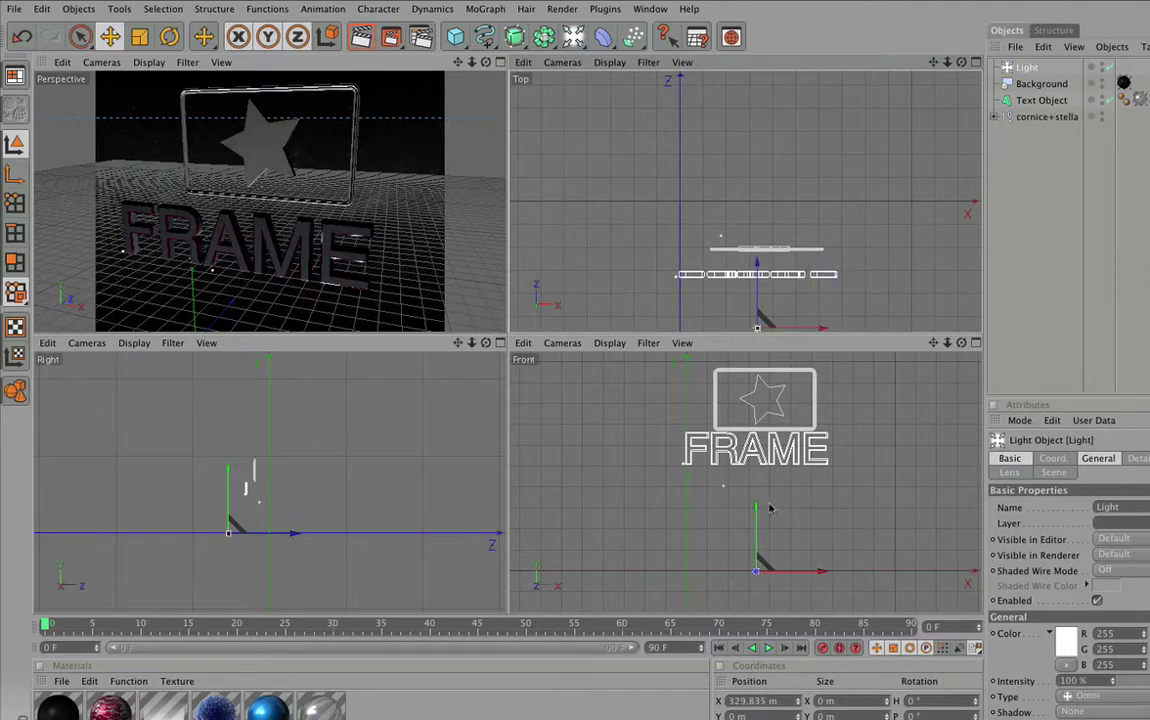
drag(756, 560, 756, 455)
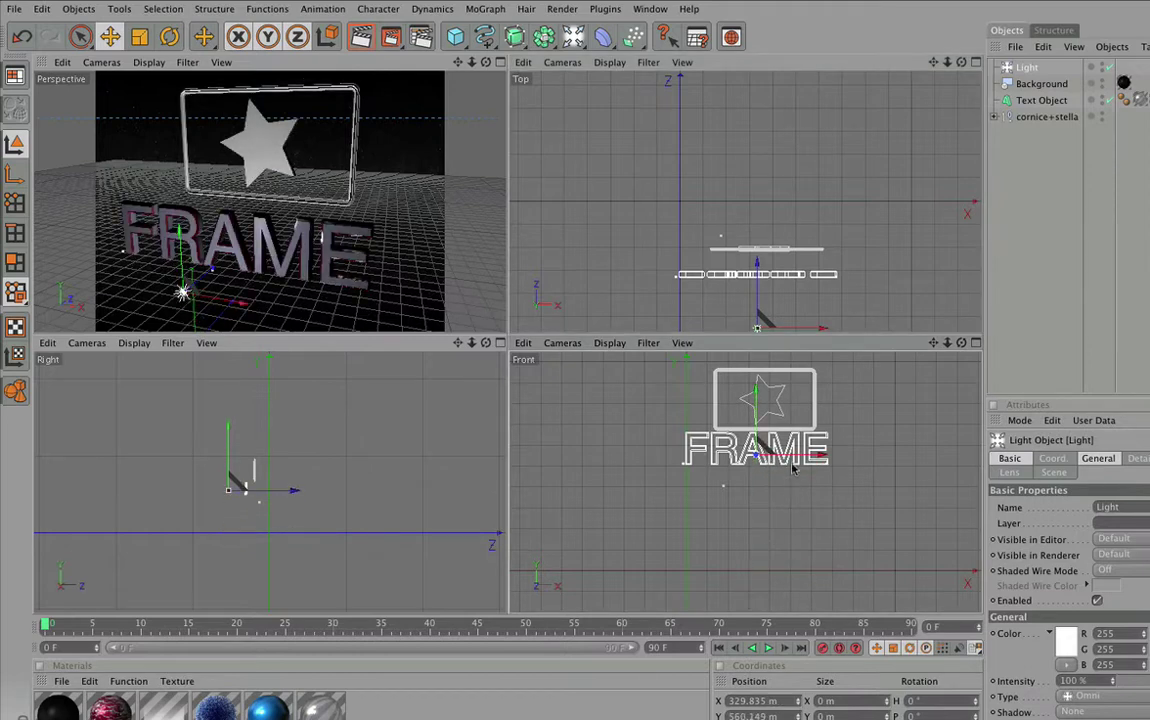
drag(753, 455, 793, 455)
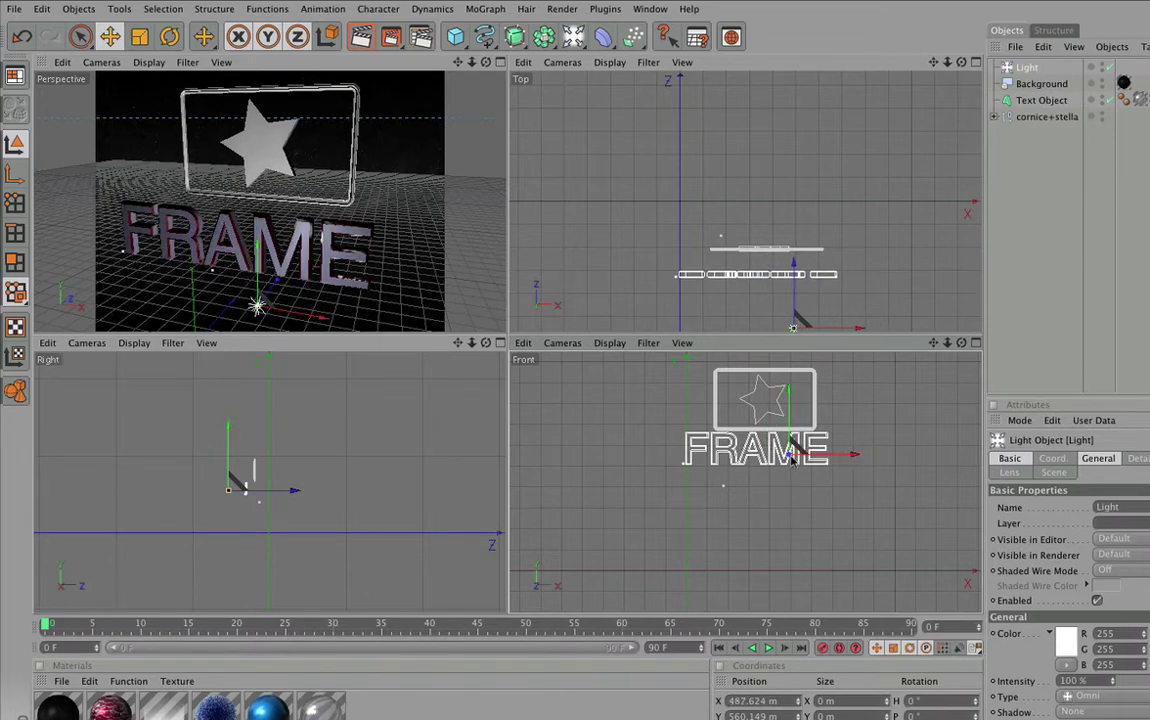
drag(796, 274, 796, 268)
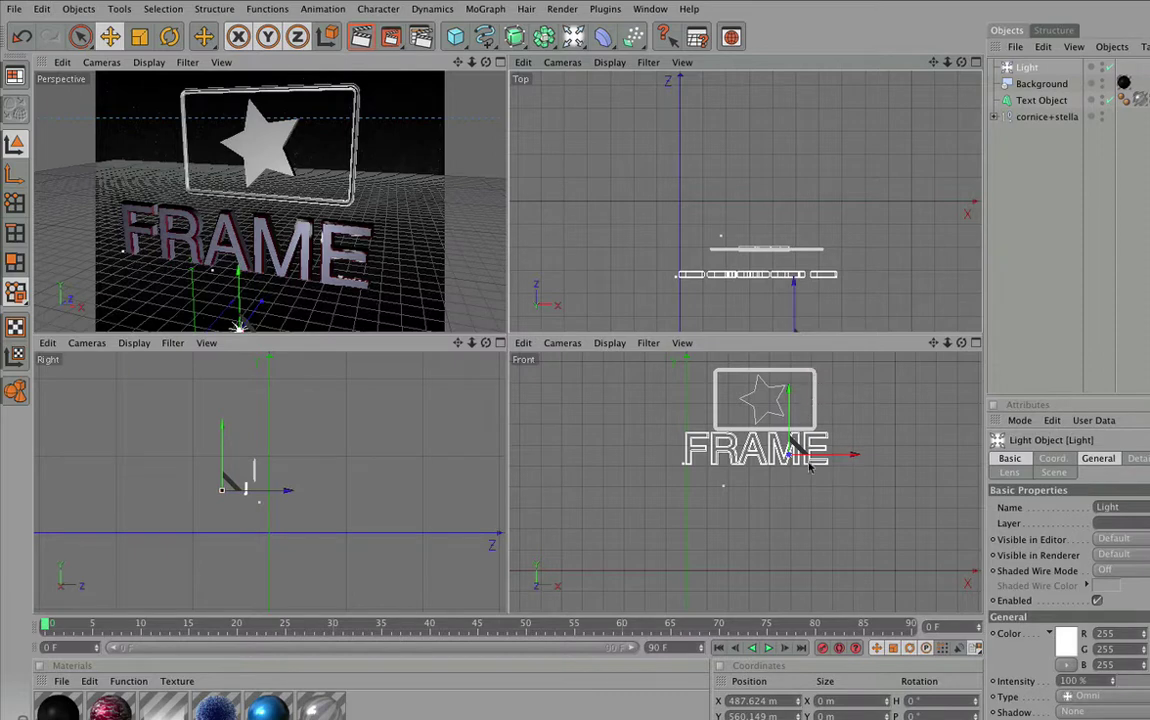
drag(788, 450, 796, 447)
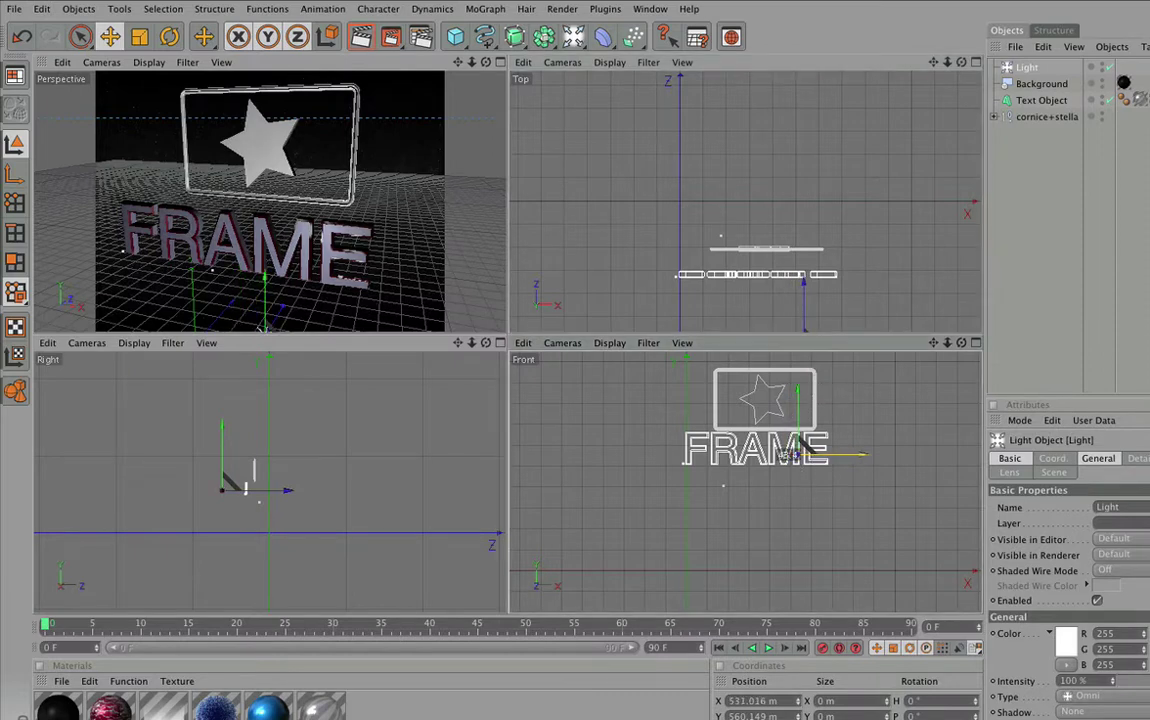
Set the light's Shadow to Shadow Maps (Soft), deselect it, and render the Perspective view.
click(1122, 713)
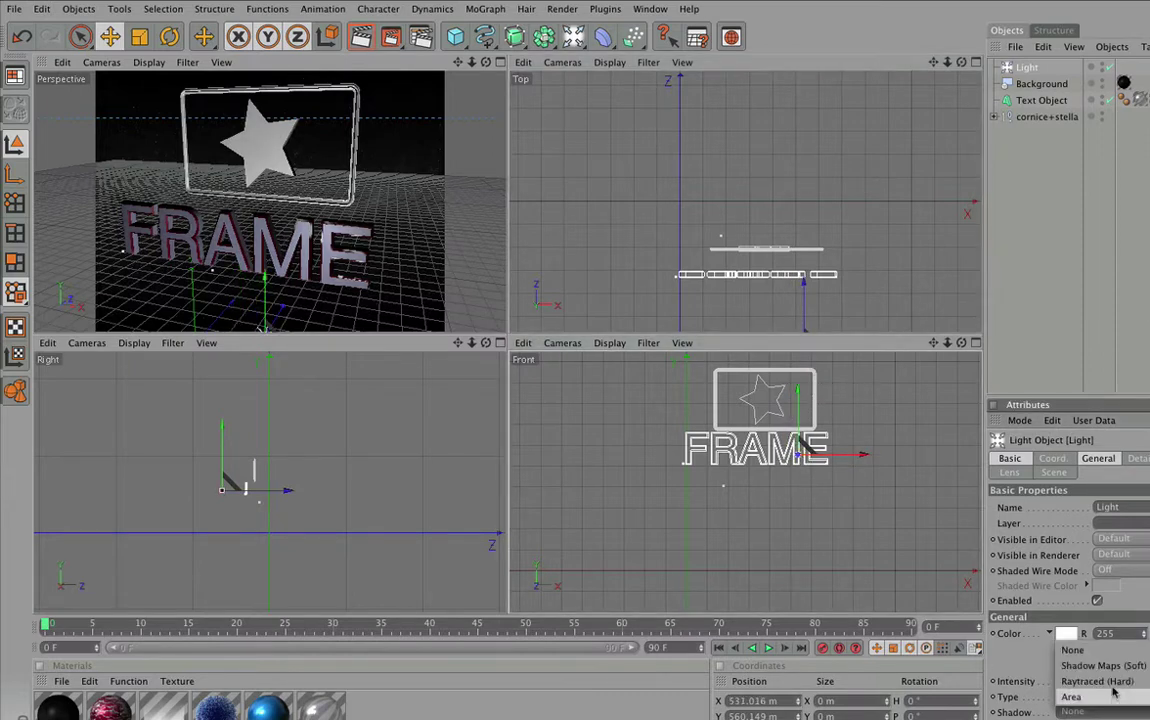
click(1105, 665)
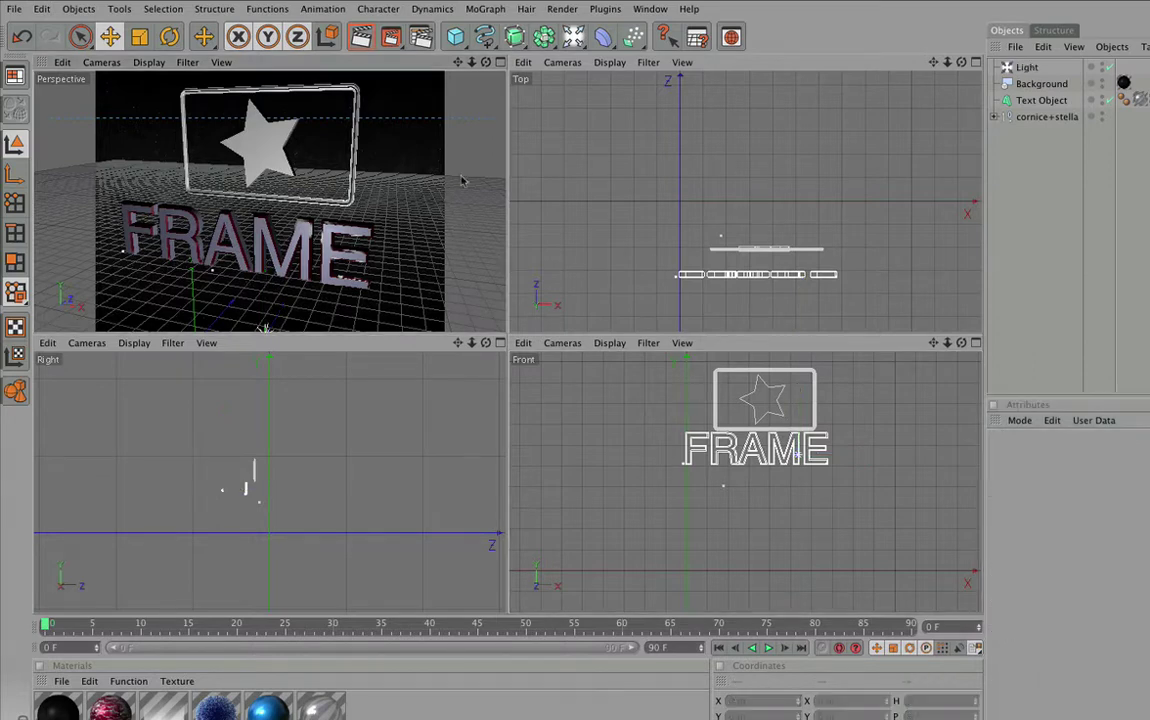
click(422, 214)
key(ctrl+r)
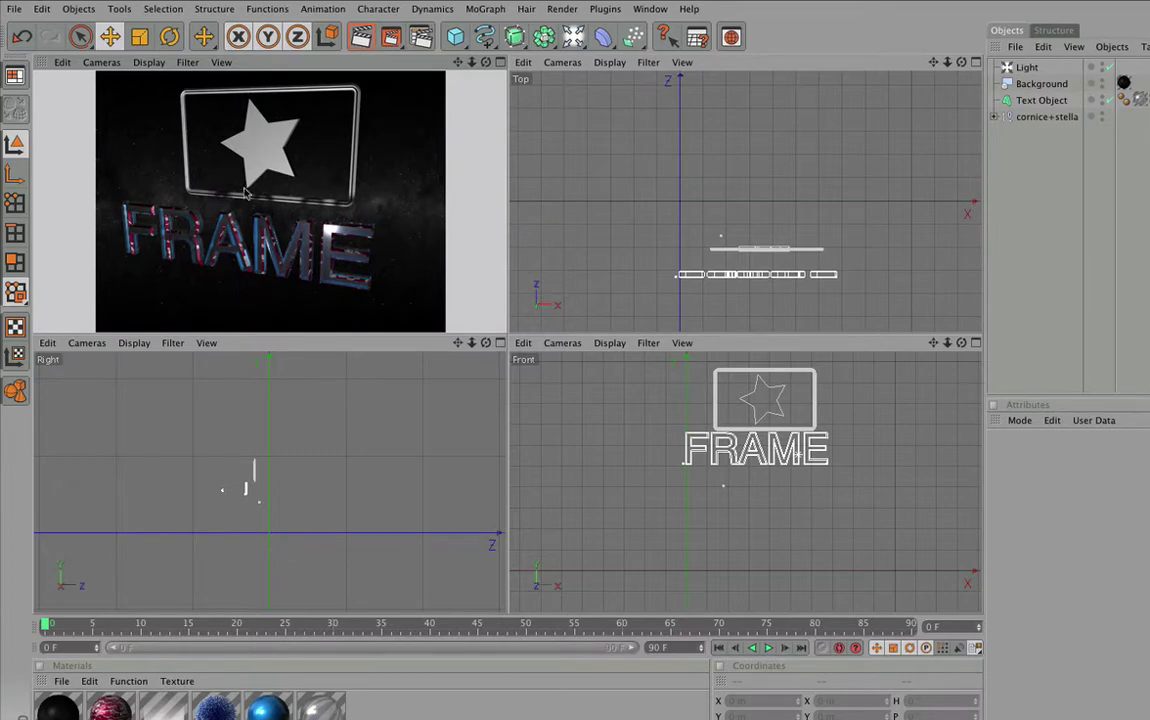
Render the maximized Perspective view, then switch to the frame.c4d document.
middle_click(441, 60)
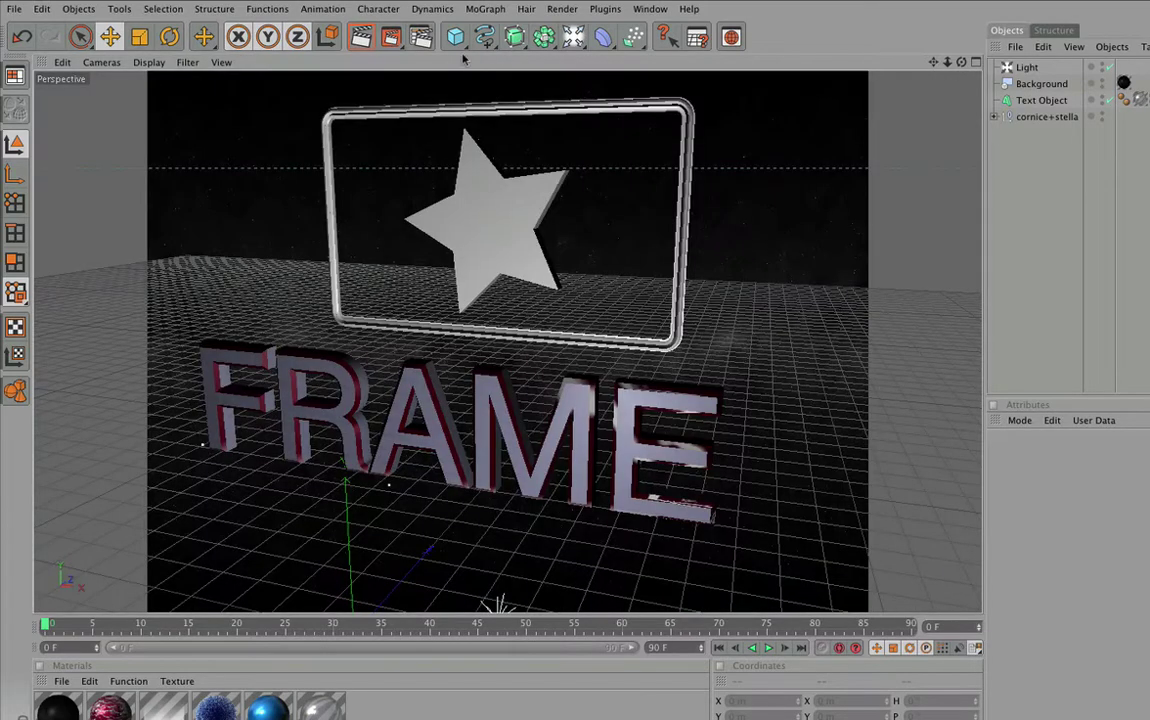
key(ctrl+r)
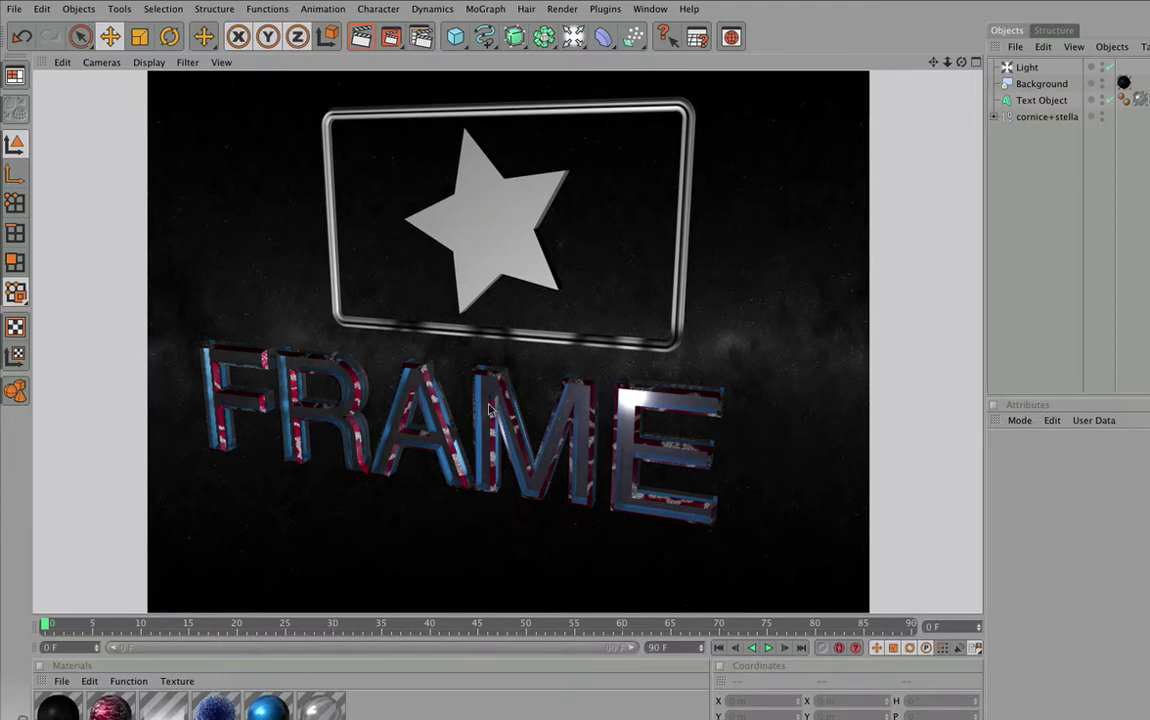
click(648, 9)
click(675, 405)
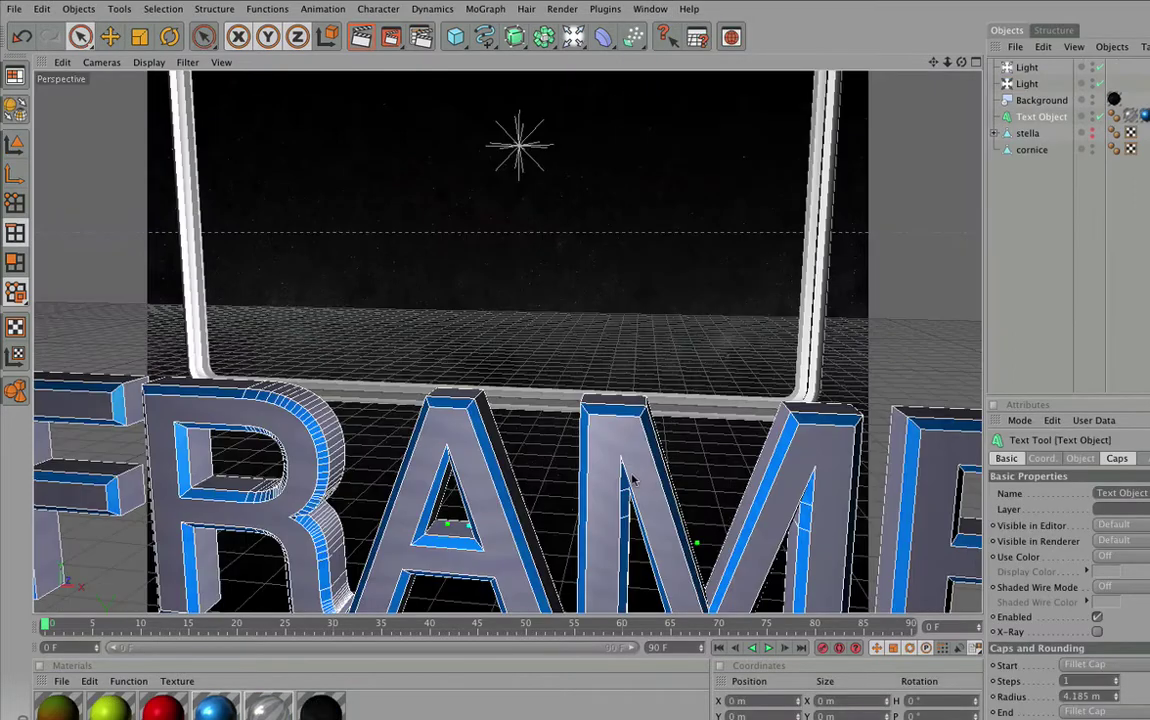
Zoom out the Perspective view and render frame.c4d, returning to the editor and rendering again.
scroll(625, 418, down, 3)
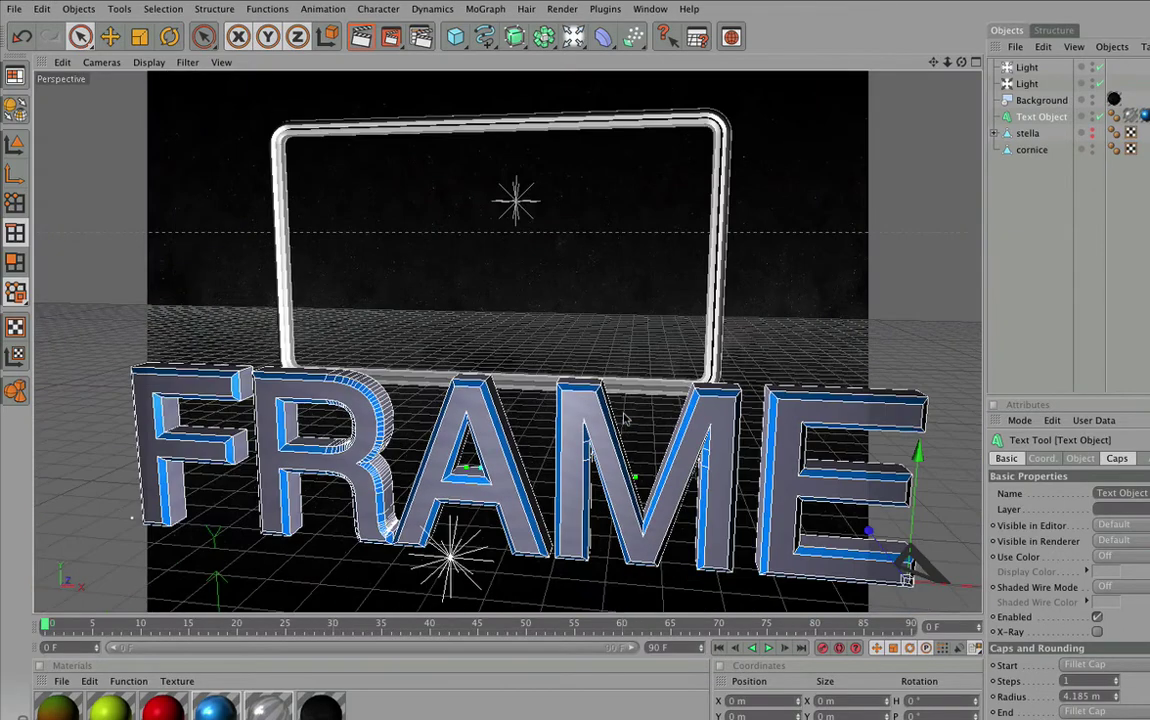
scroll(625, 418, down, 3)
scroll(625, 418, down, 2)
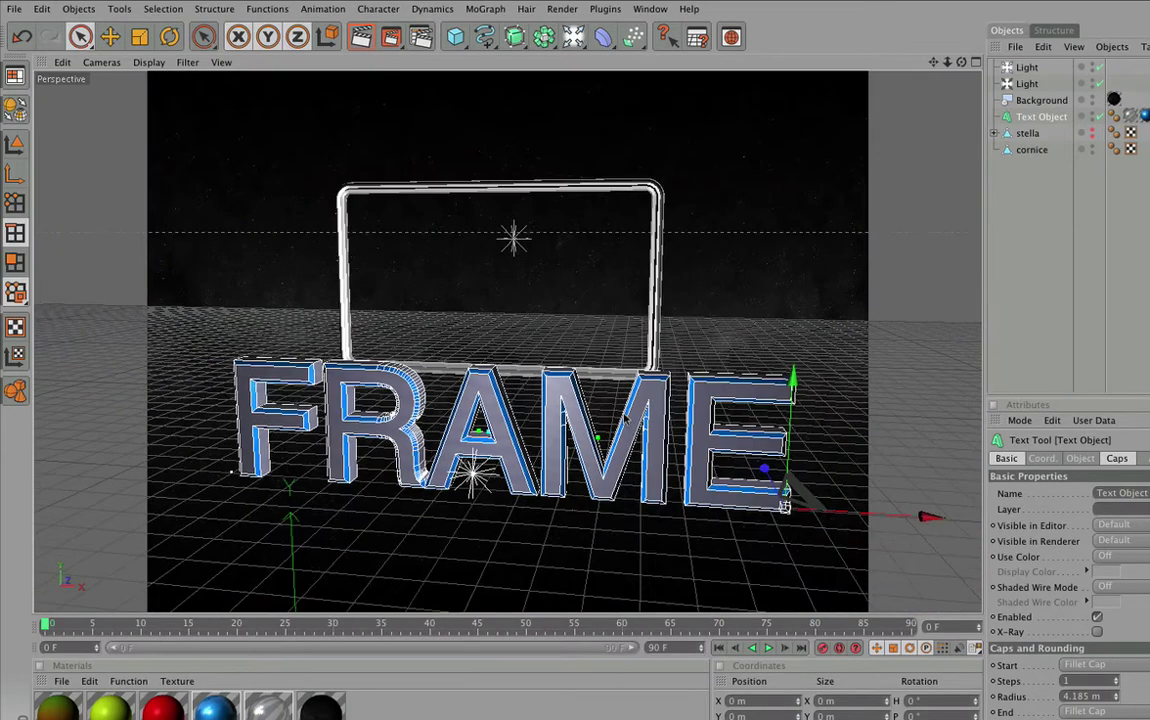
click(360, 38)
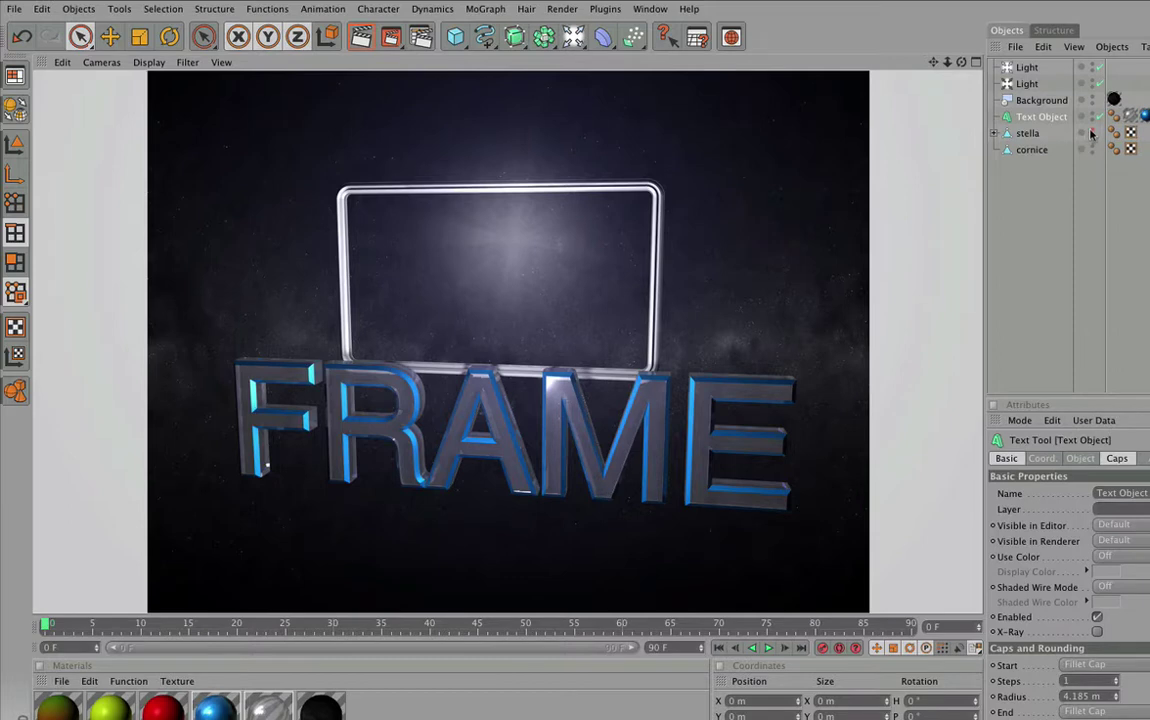
click(980, 121)
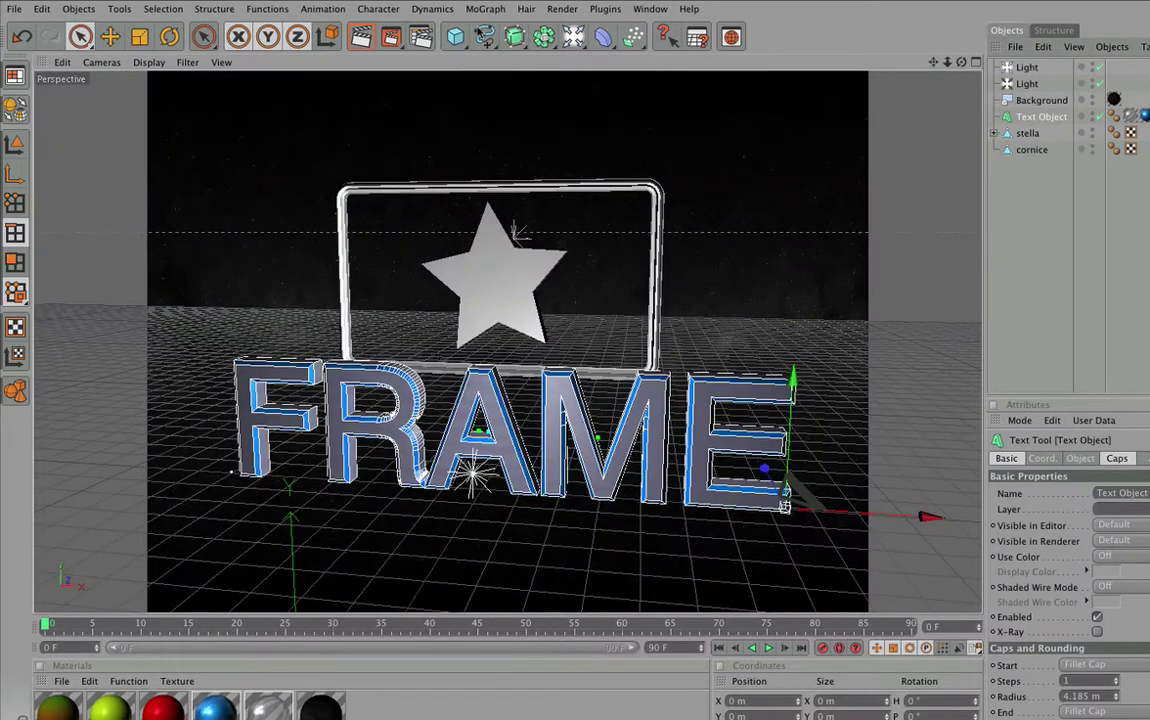
click(361, 40)
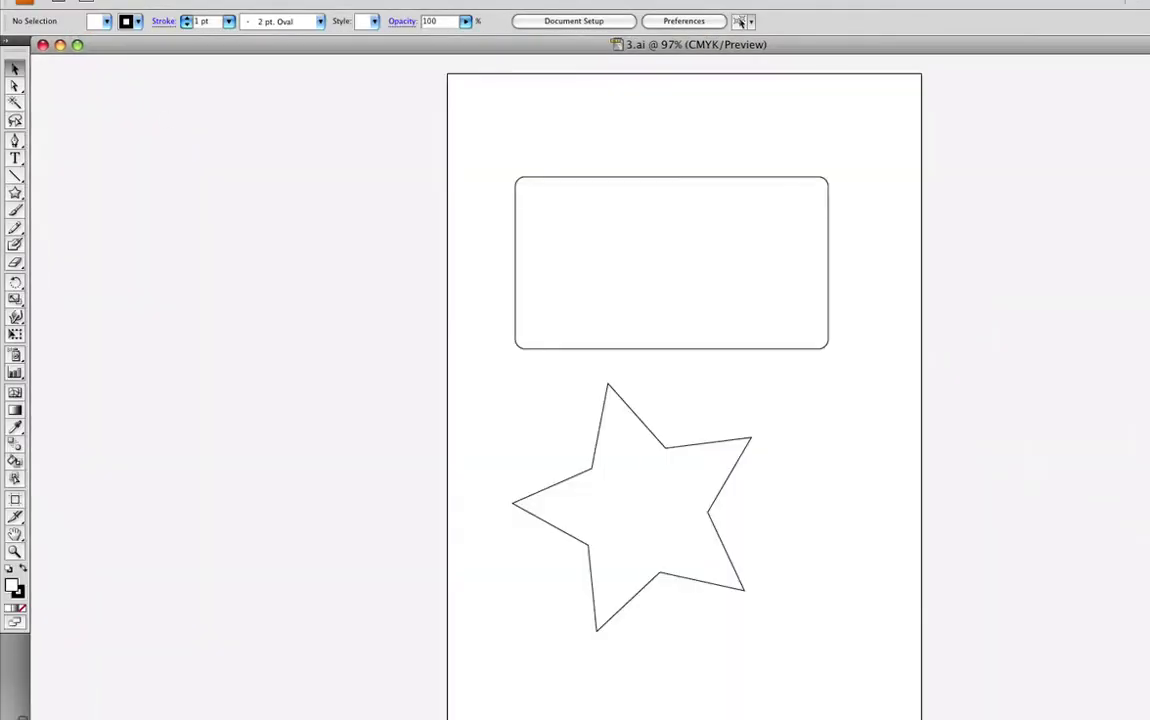
Create a new blank Untitled-2 document and place a Type insertion point on the artboard.
click(128, 2)
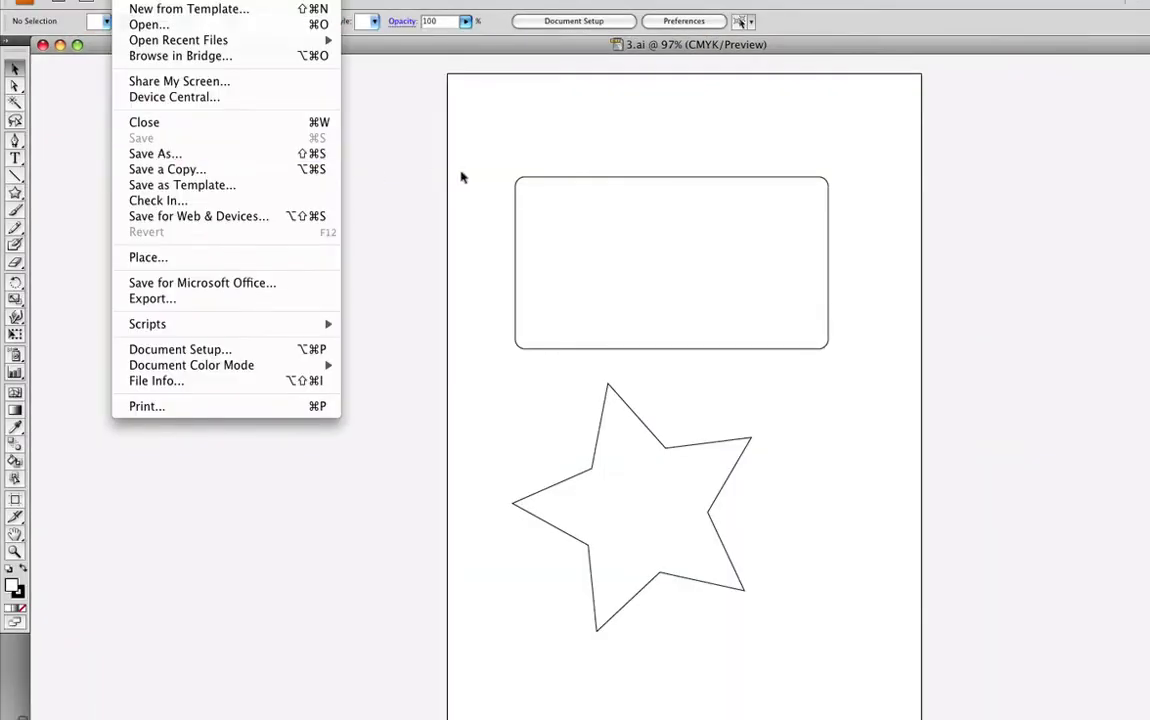
click(462, 175)
click(145, 3)
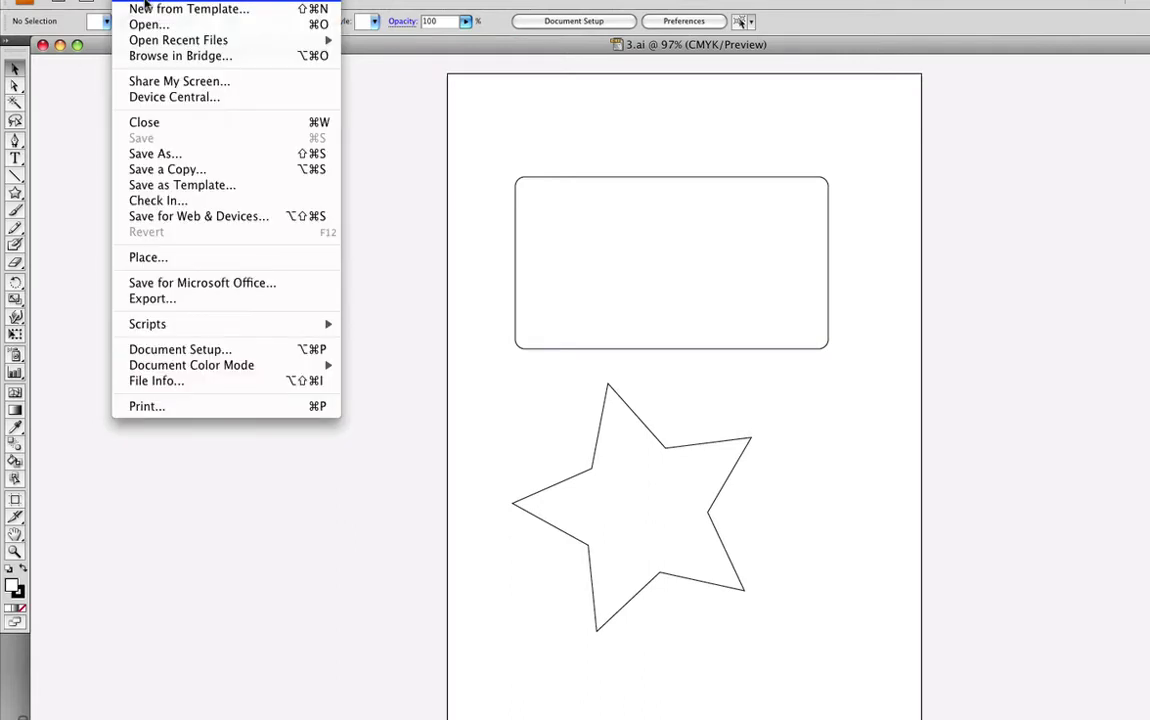
key(ctrl+n)
click(893, 160)
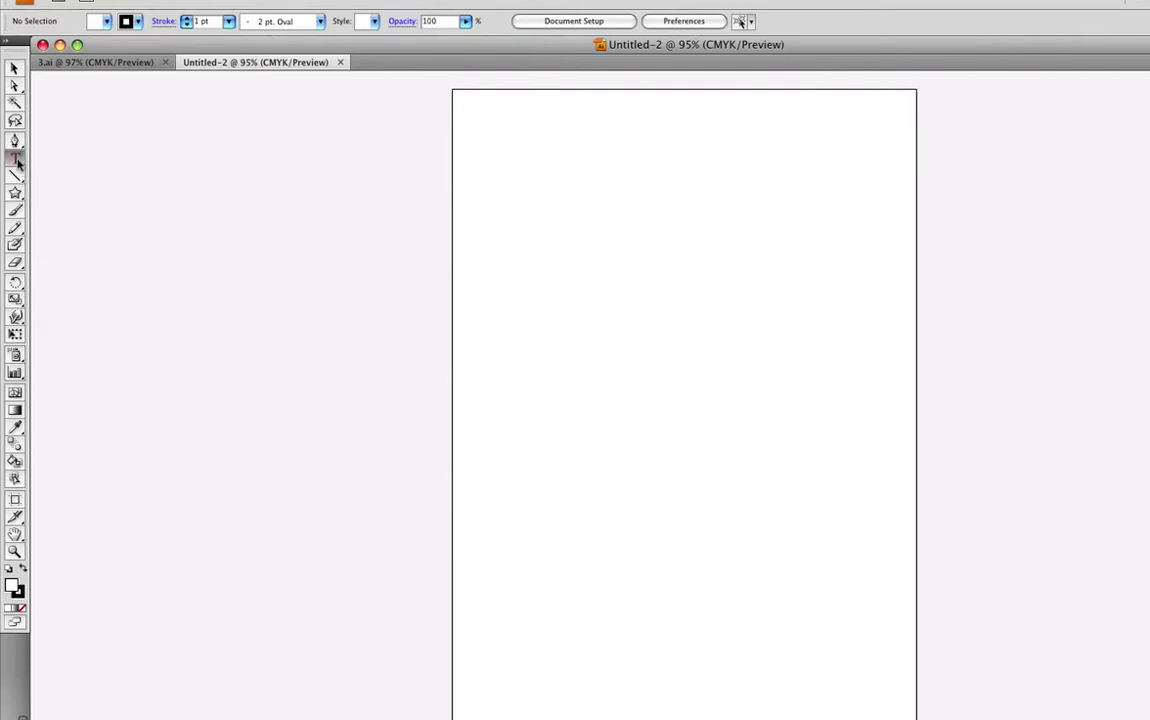
click(16, 160)
click(543, 413)
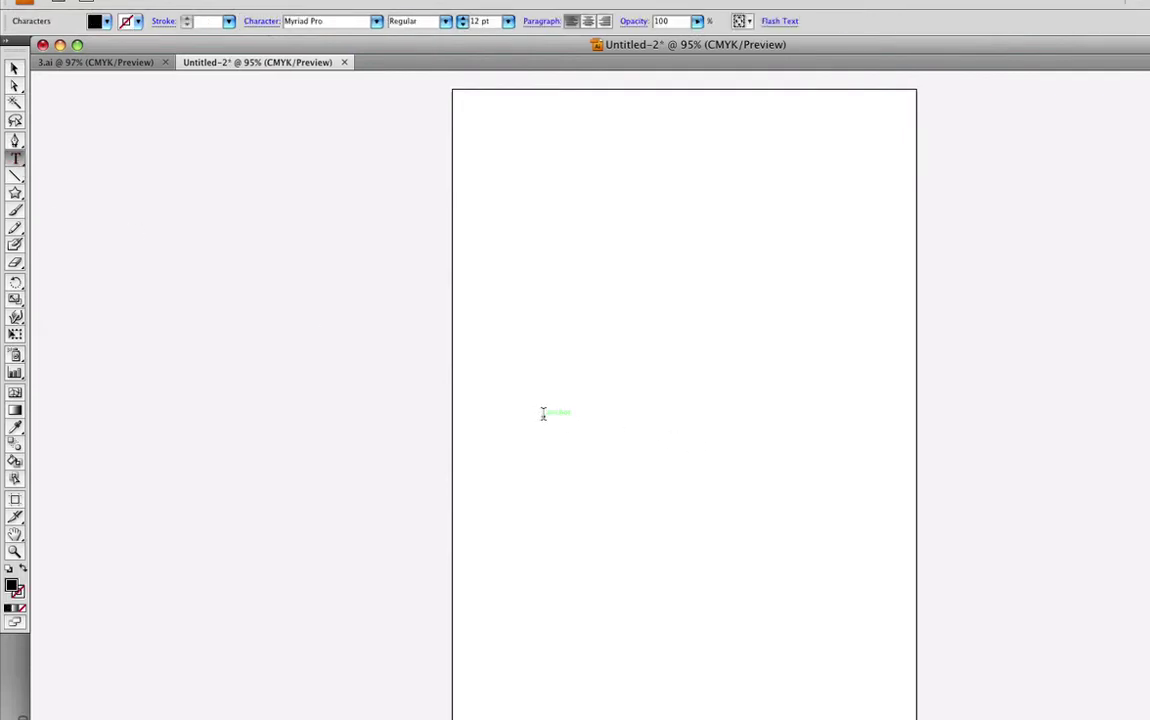
Type FRAME and set its font size to 100 pt in the Character panel.
text(FRAM)
text(E)
click(14, 69)
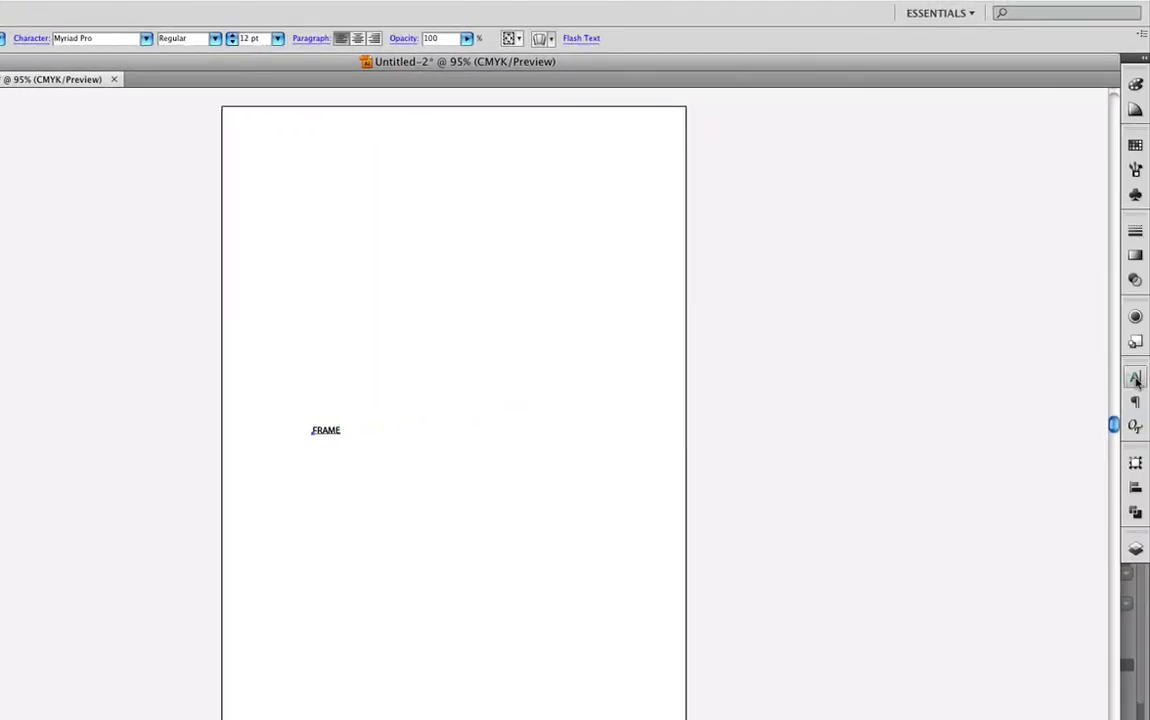
click(1135, 375)
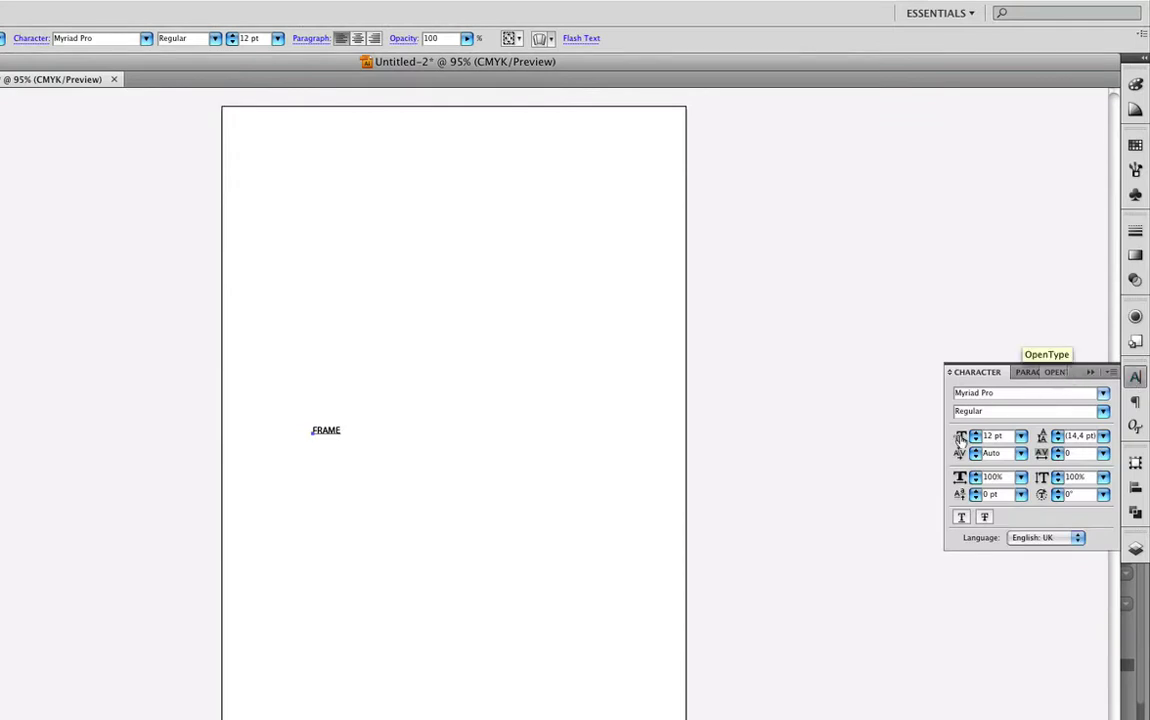
click(960, 438)
text(14)
key(Return)
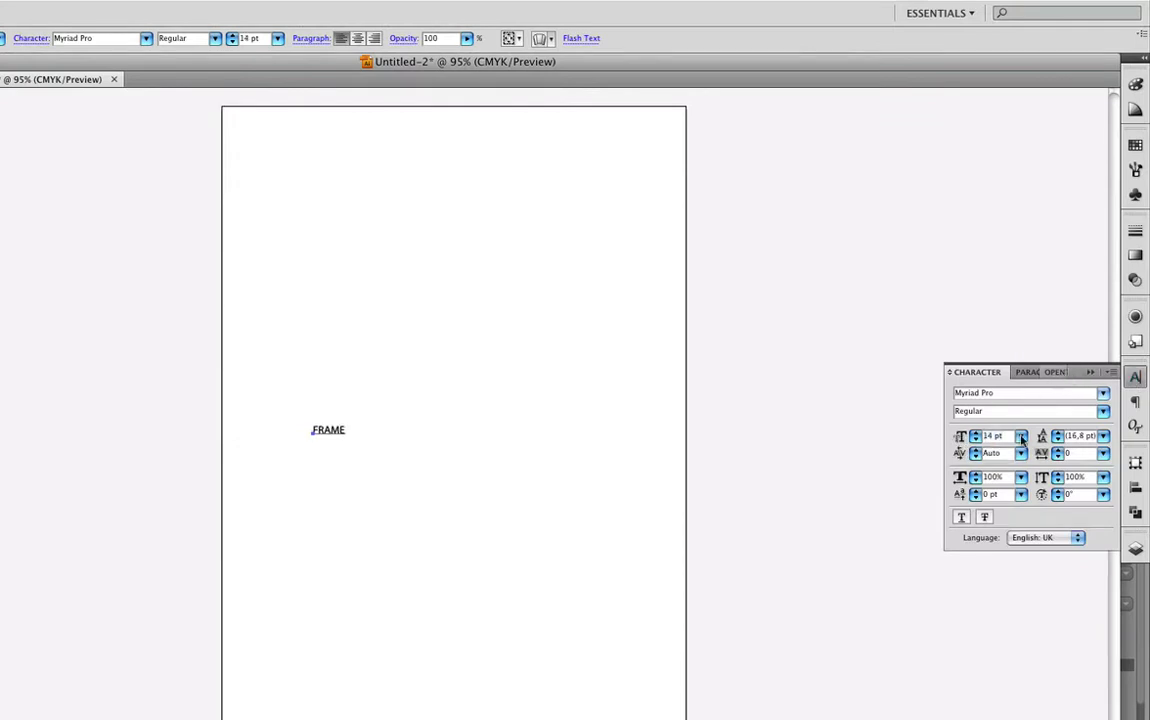
click(951, 439)
text(60)
key(Return)
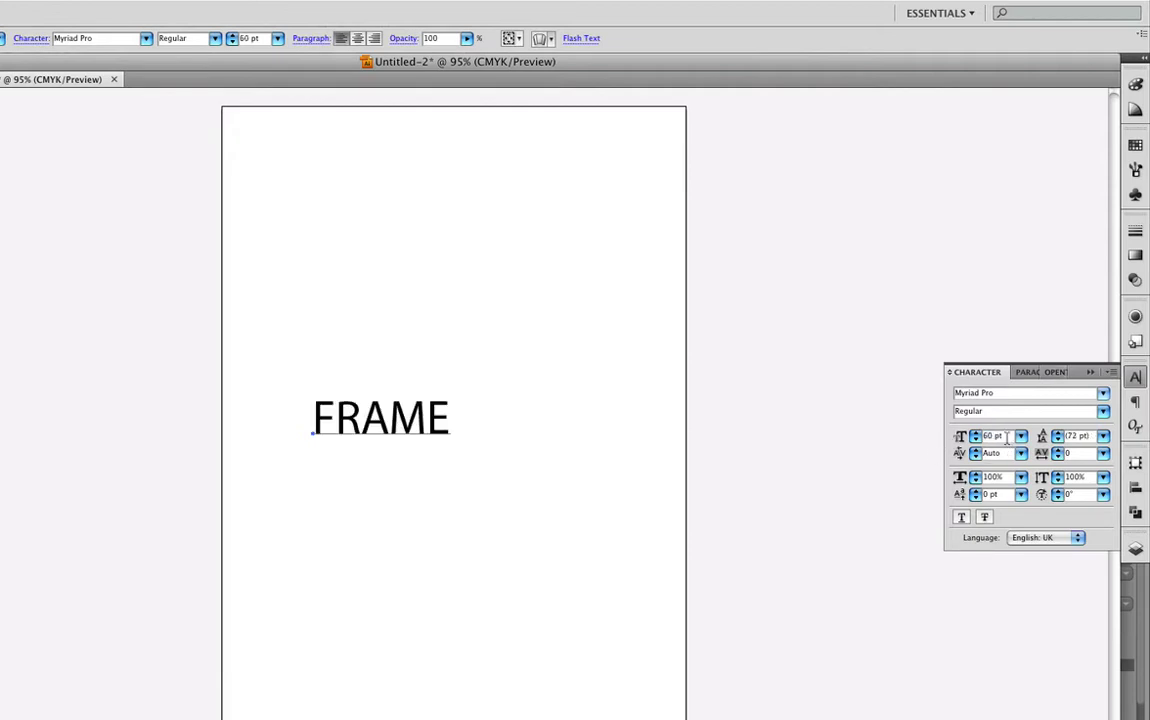
click(960, 437)
text(100)
key(Return)
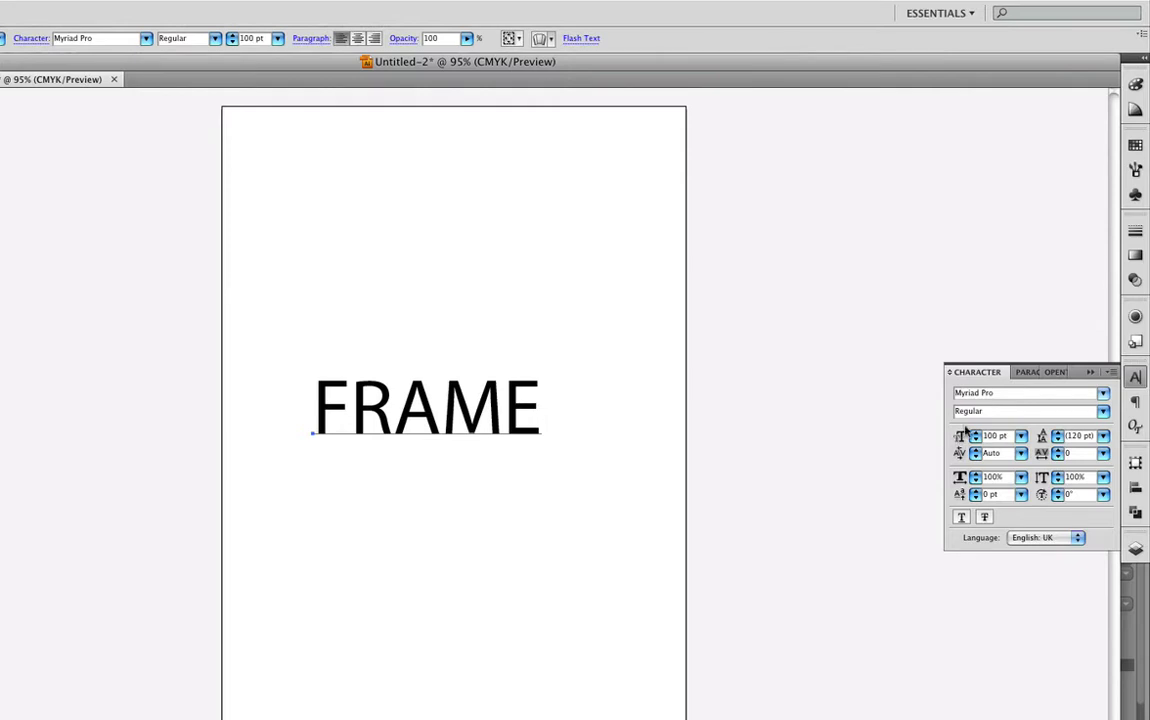
Change the FRAME font to NewGlobalLight Italic and nudge the text right.
click(1102, 393)
mouse_move(1000, 395)
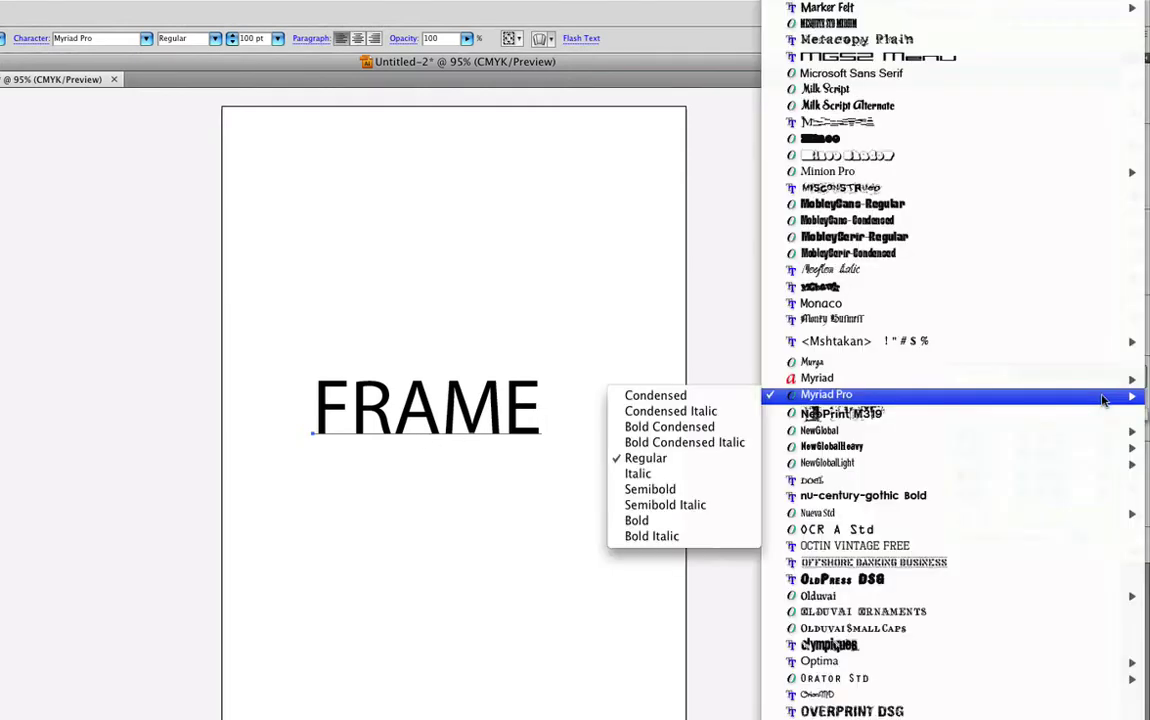
click(963, 580)
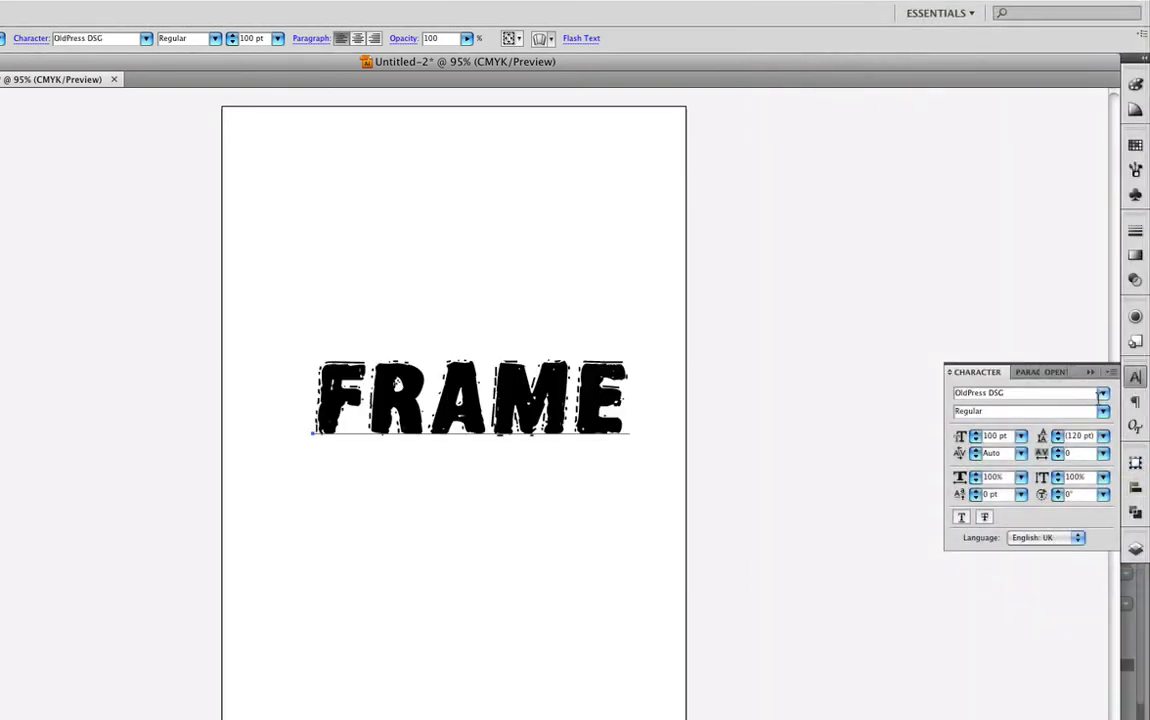
click(1063, 398)
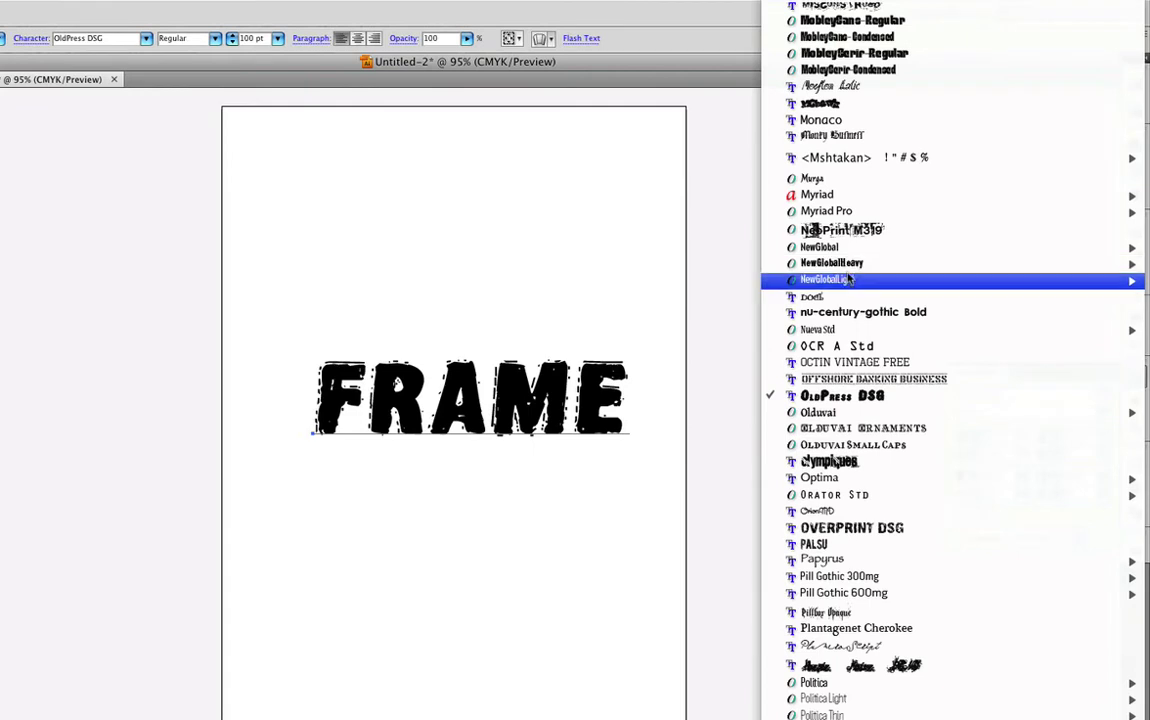
mouse_move(849, 280)
click(726, 280)
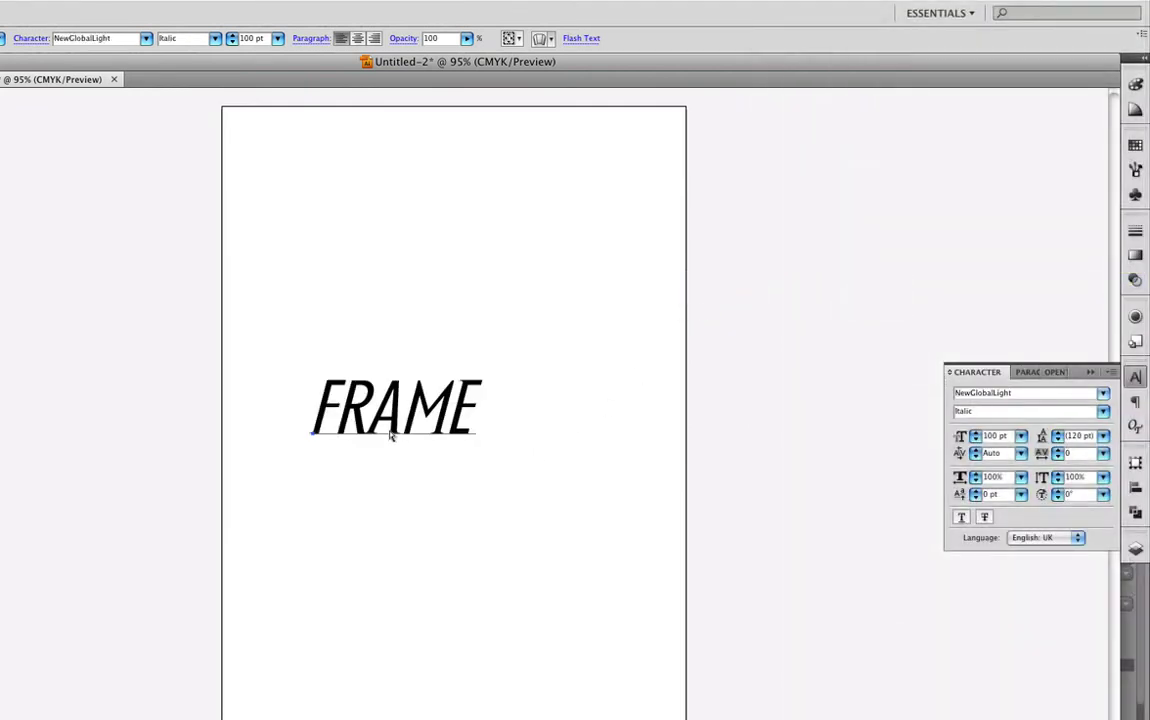
drag(381, 415, 405, 415)
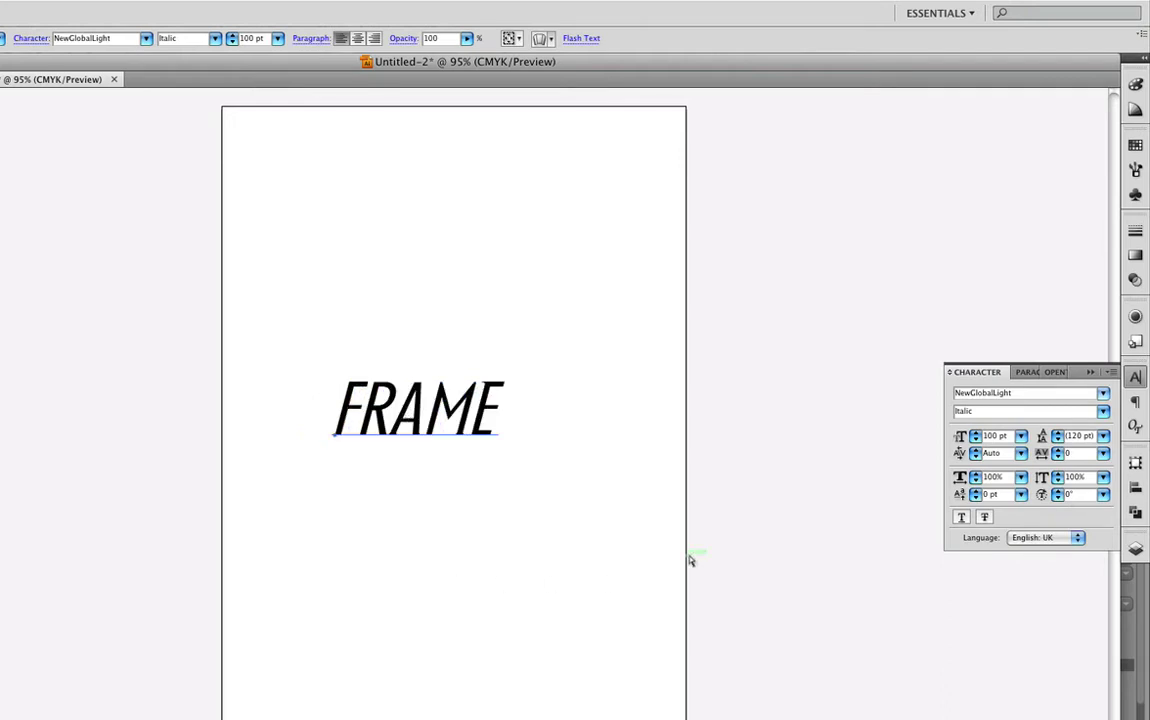
click(1090, 372)
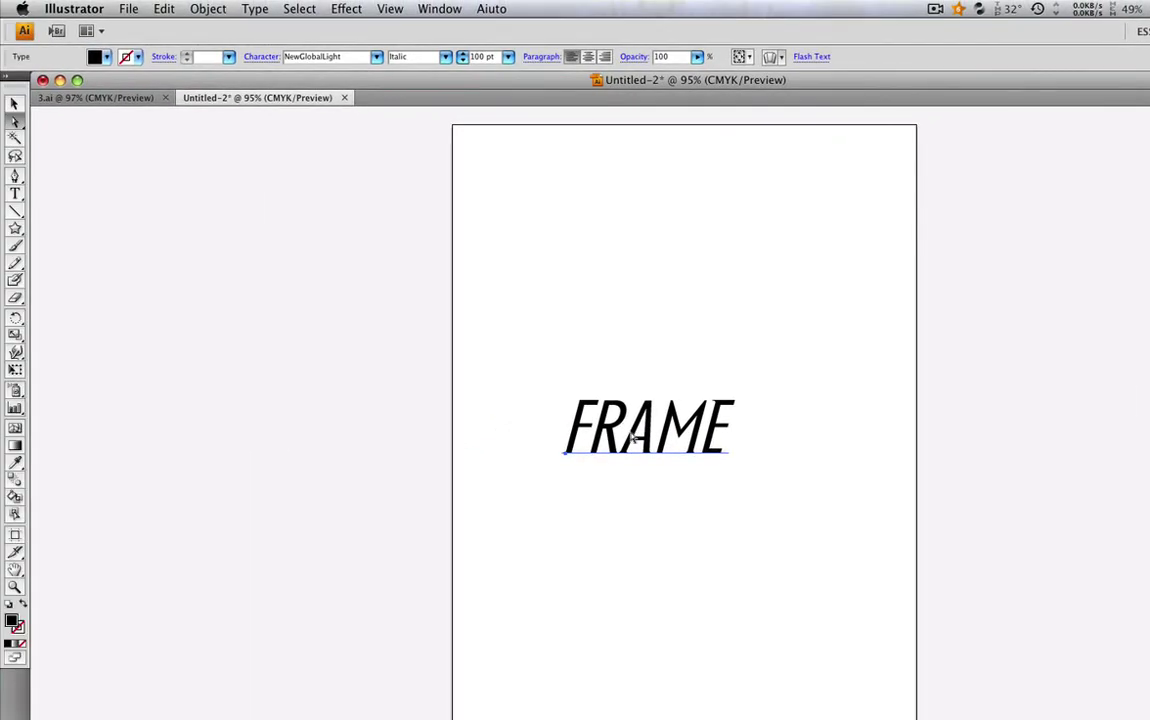
Centre the FRAME text on the page and convert it to outlines.
drag(633, 437, 652, 437)
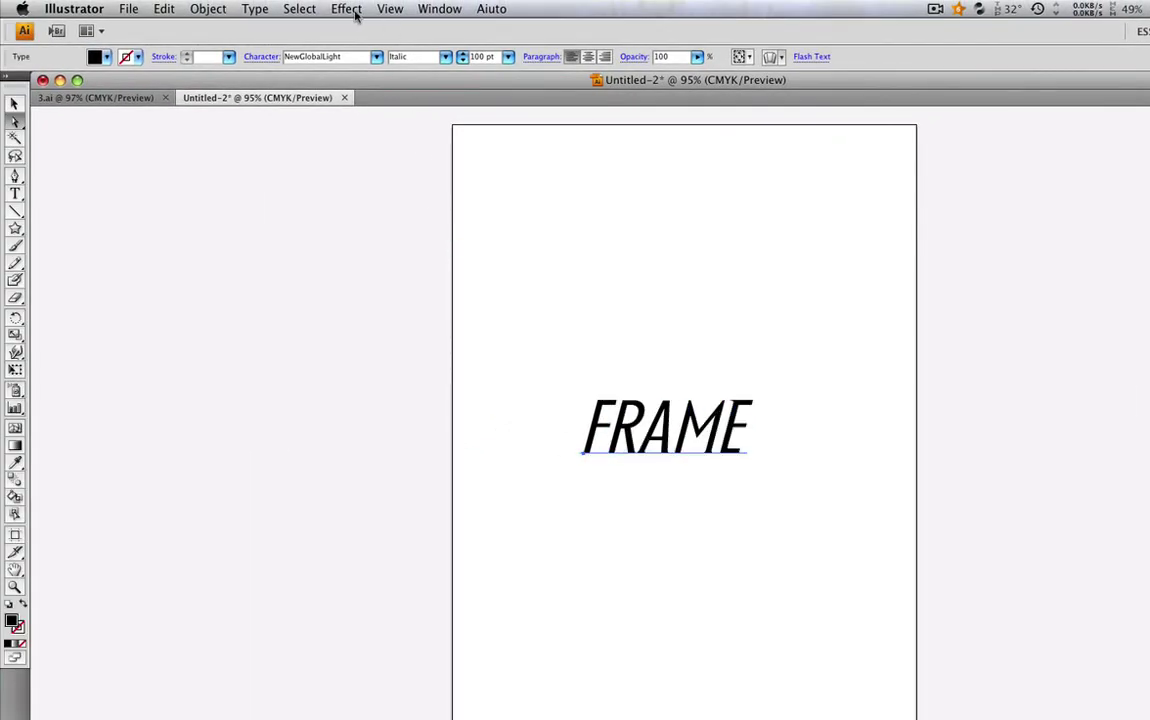
click(253, 9)
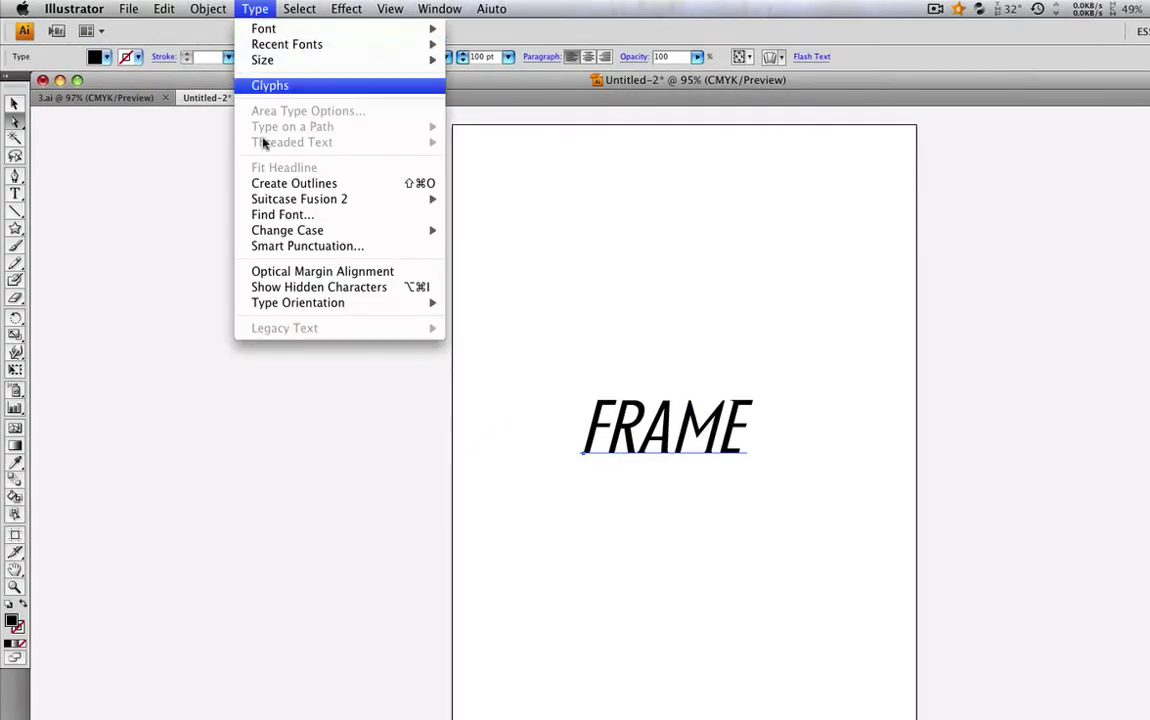
click(272, 185)
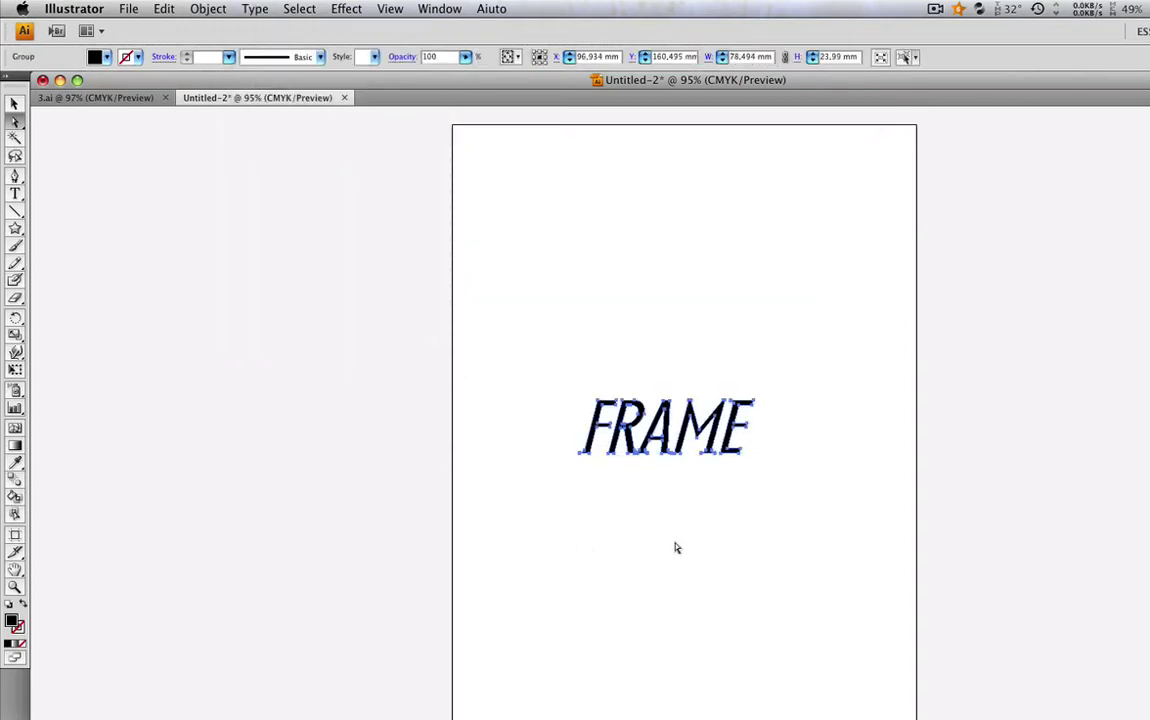
click(671, 611)
Save the document as testo.ai in Illustrator 8 format.
click(124, 9)
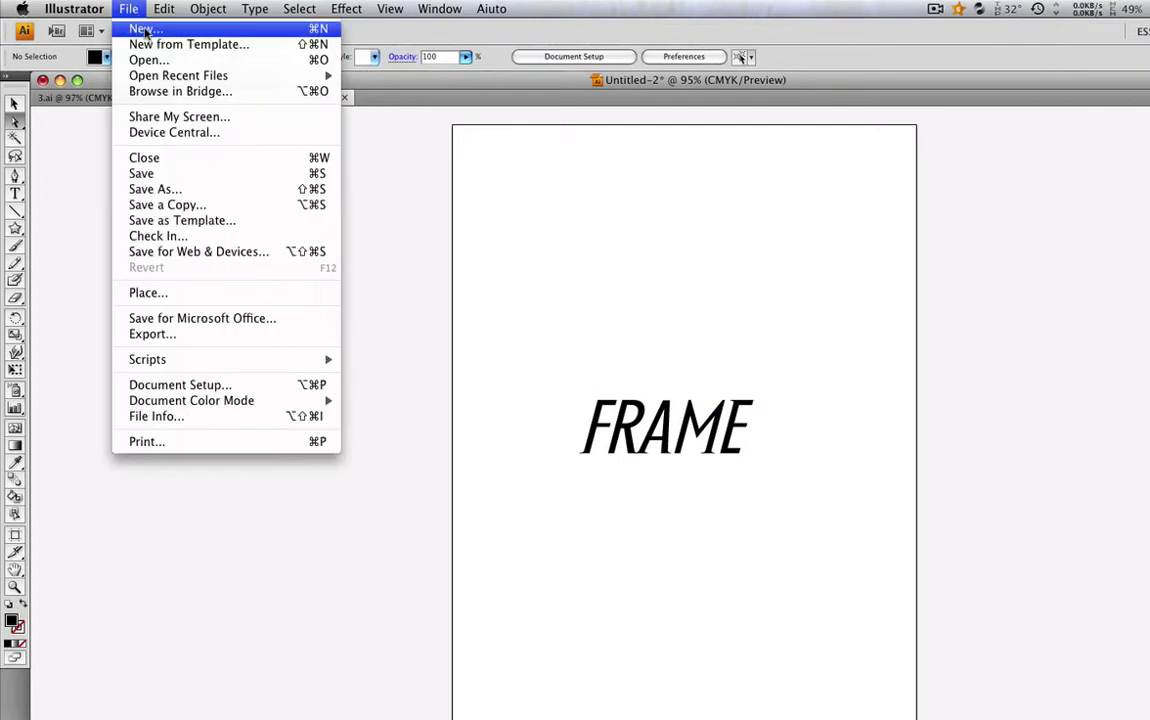
click(240, 189)
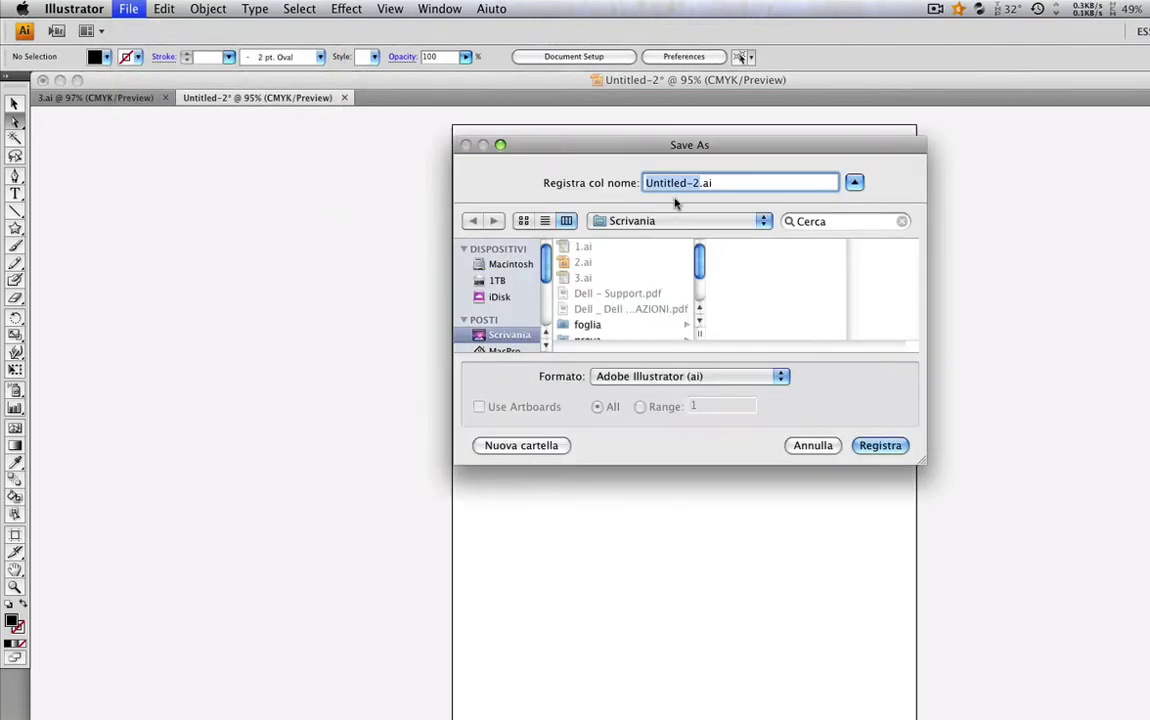
text(testo)
key(Return)
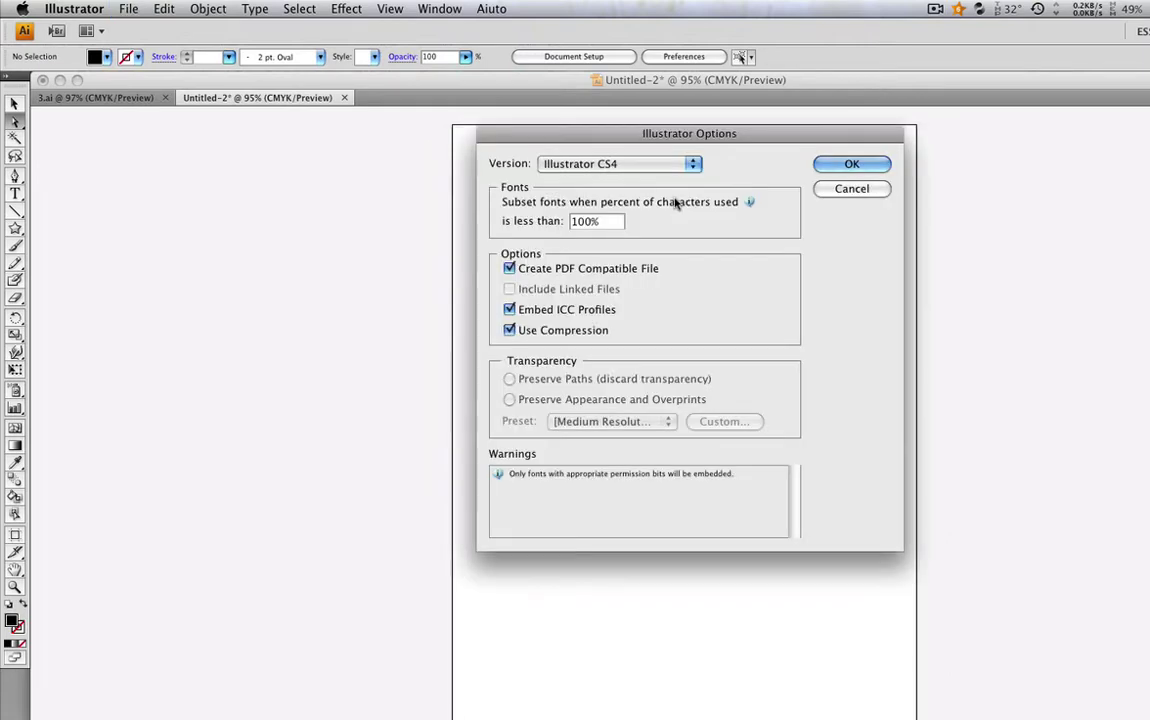
click(672, 165)
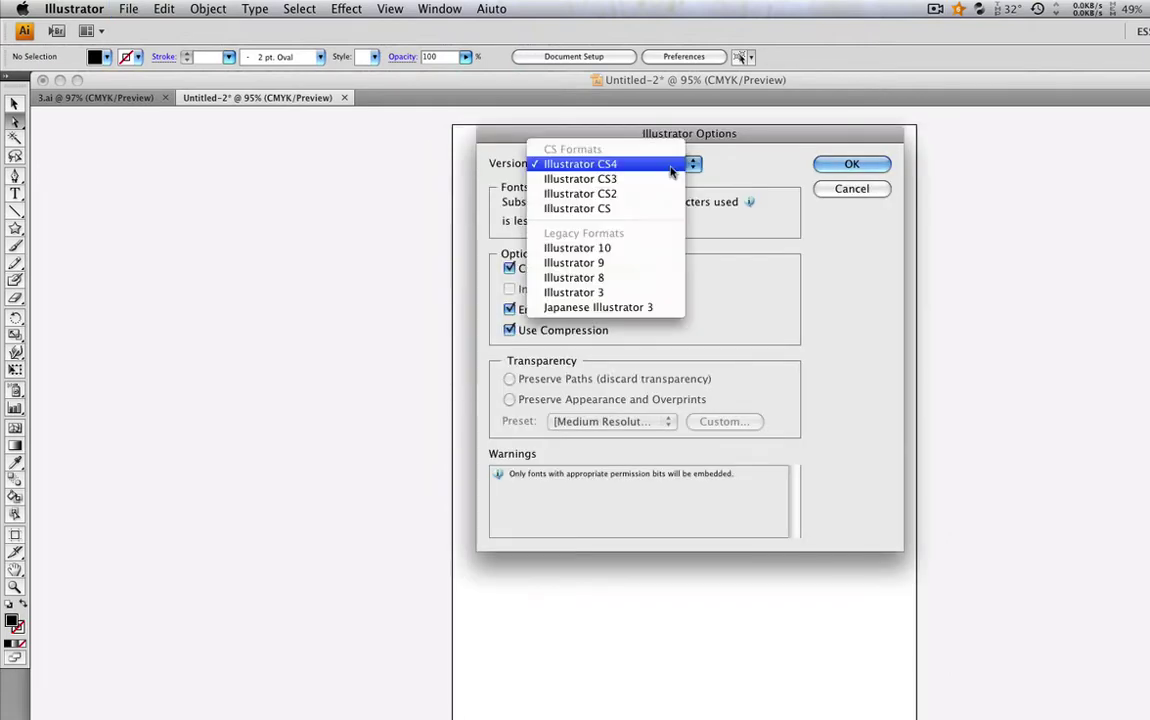
click(614, 279)
click(851, 164)
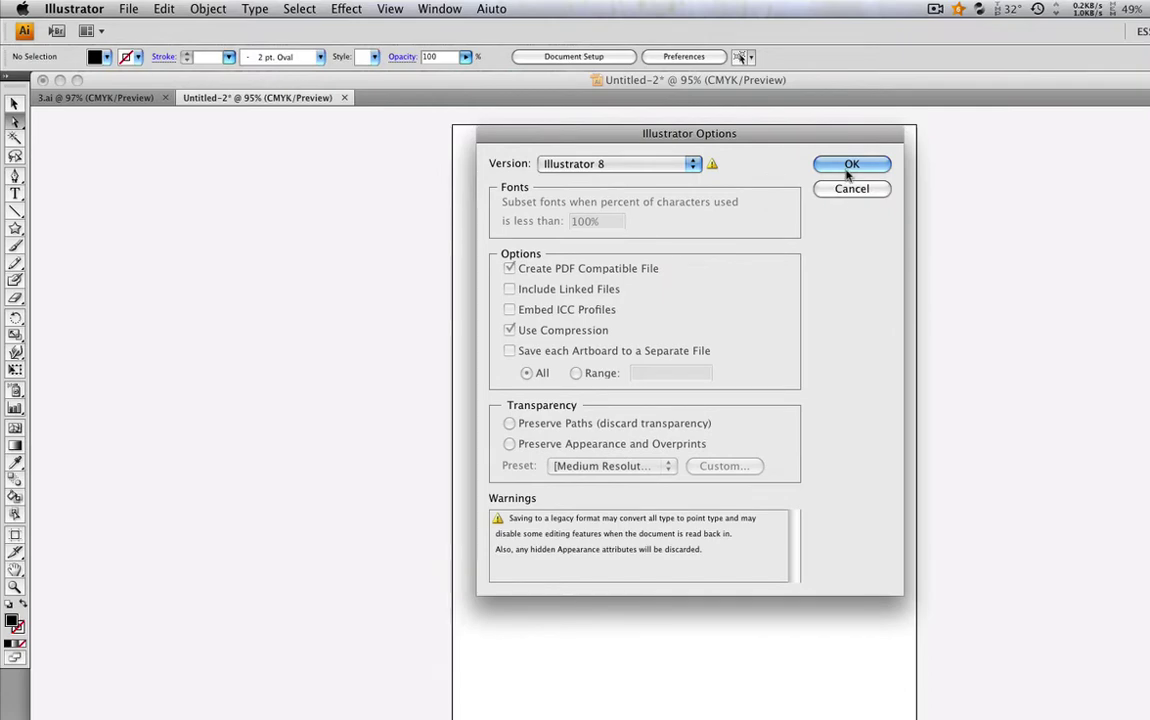
click(836, 287)
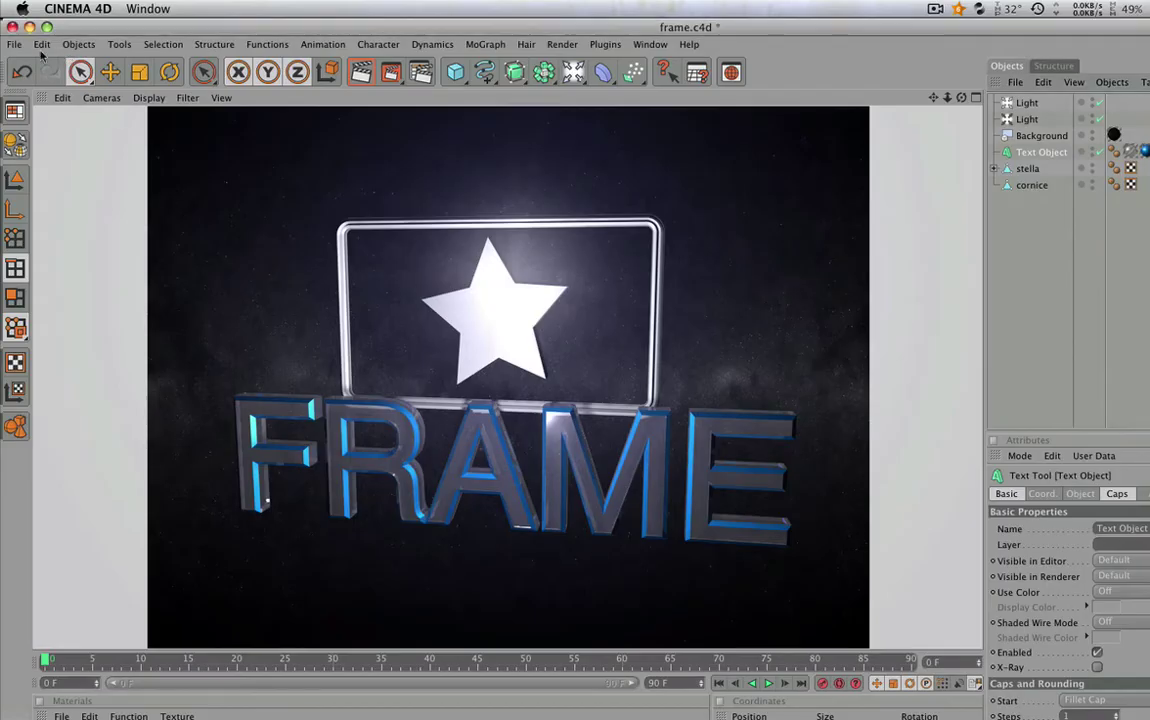
Open testo.ai from the Desktop in Cinema 4D with default import settings.
click(15, 45)
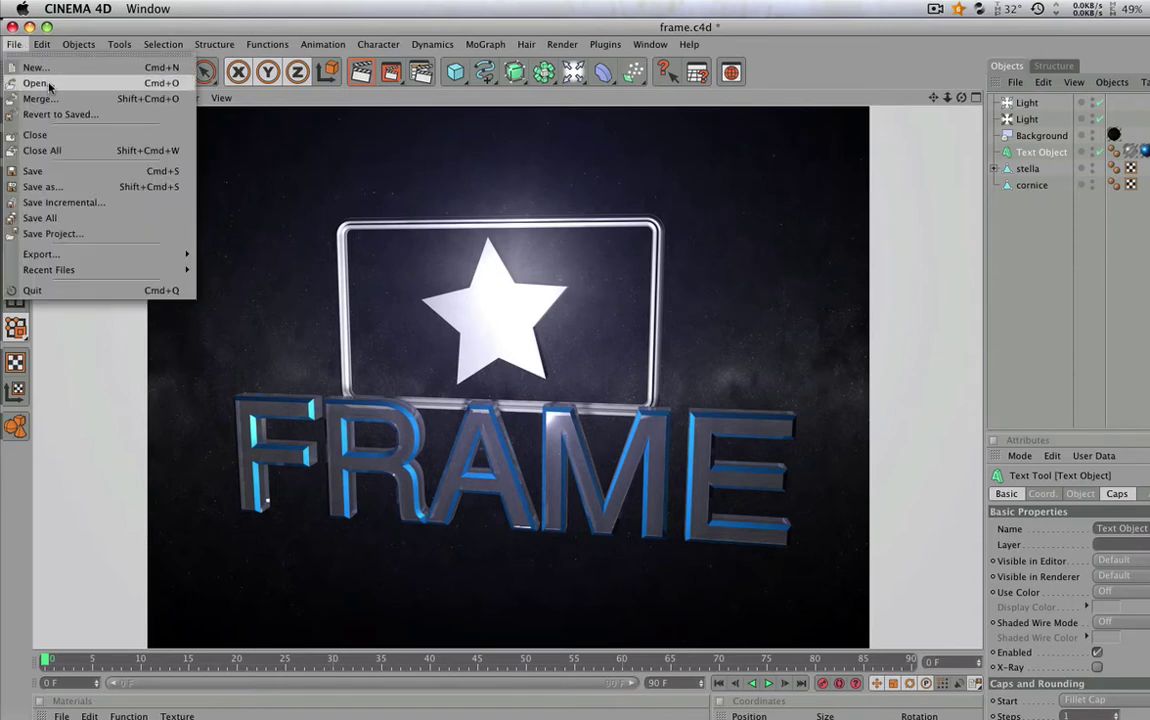
click(48, 87)
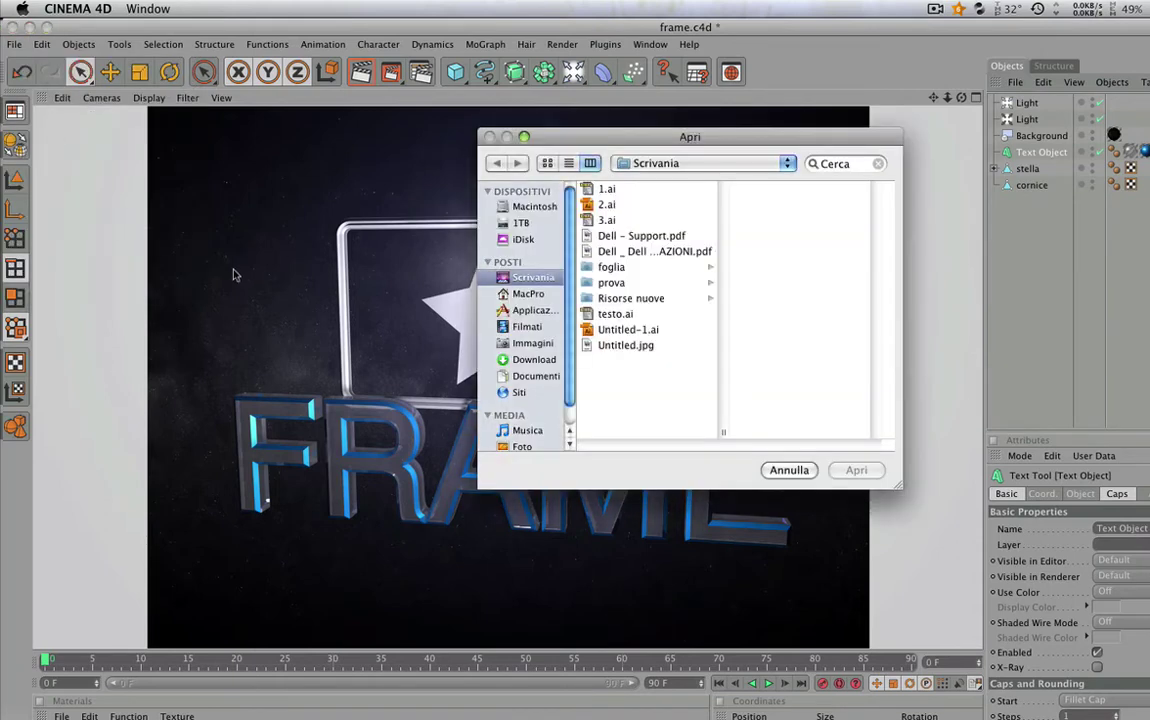
click(614, 314)
click(856, 470)
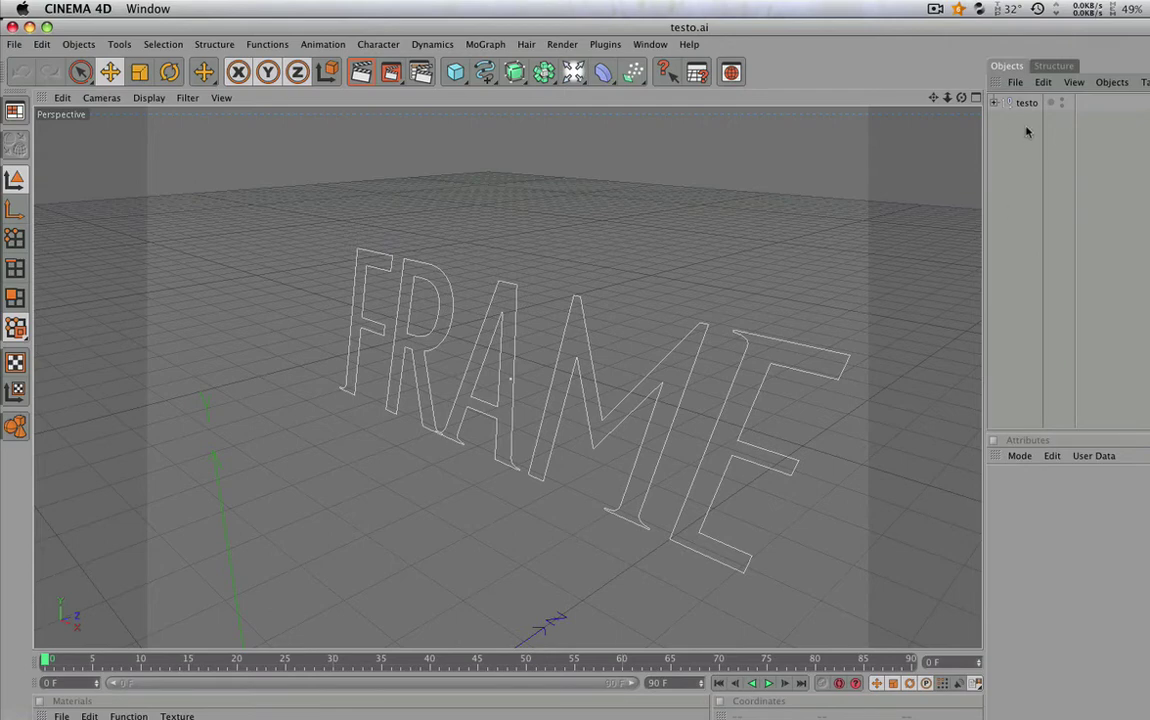
Expand the testo group to identify its letter Paths, then add an Extrude NURBS object.
click(995, 103)
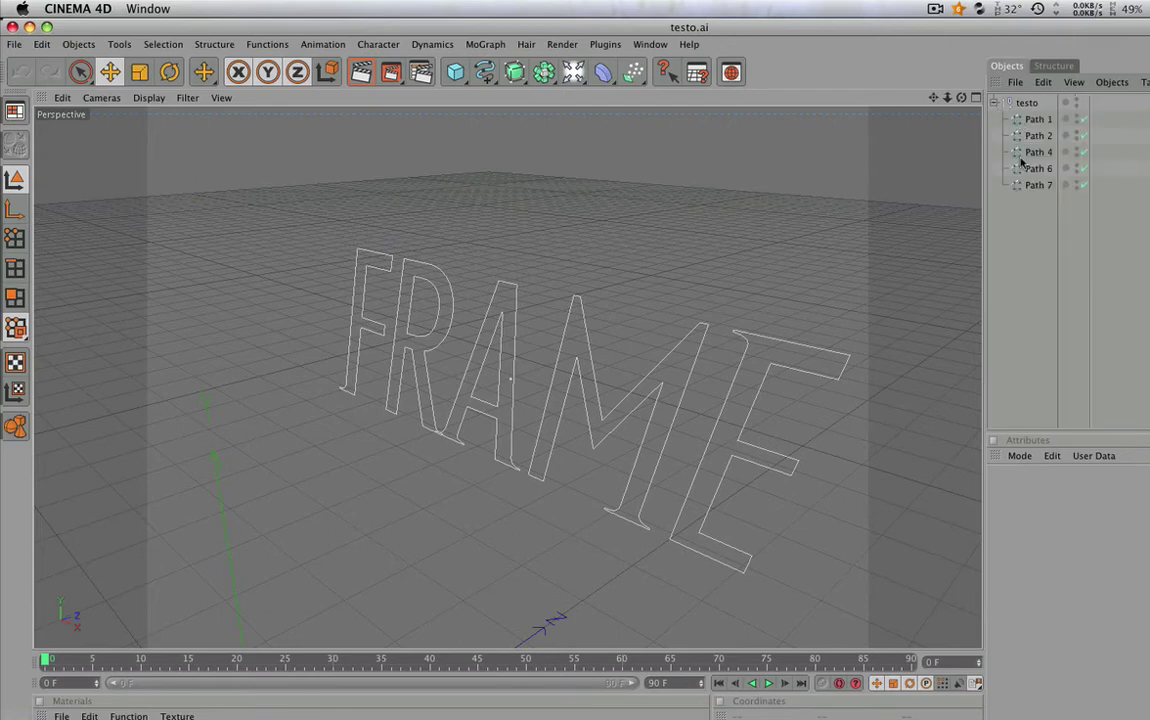
click(1036, 119)
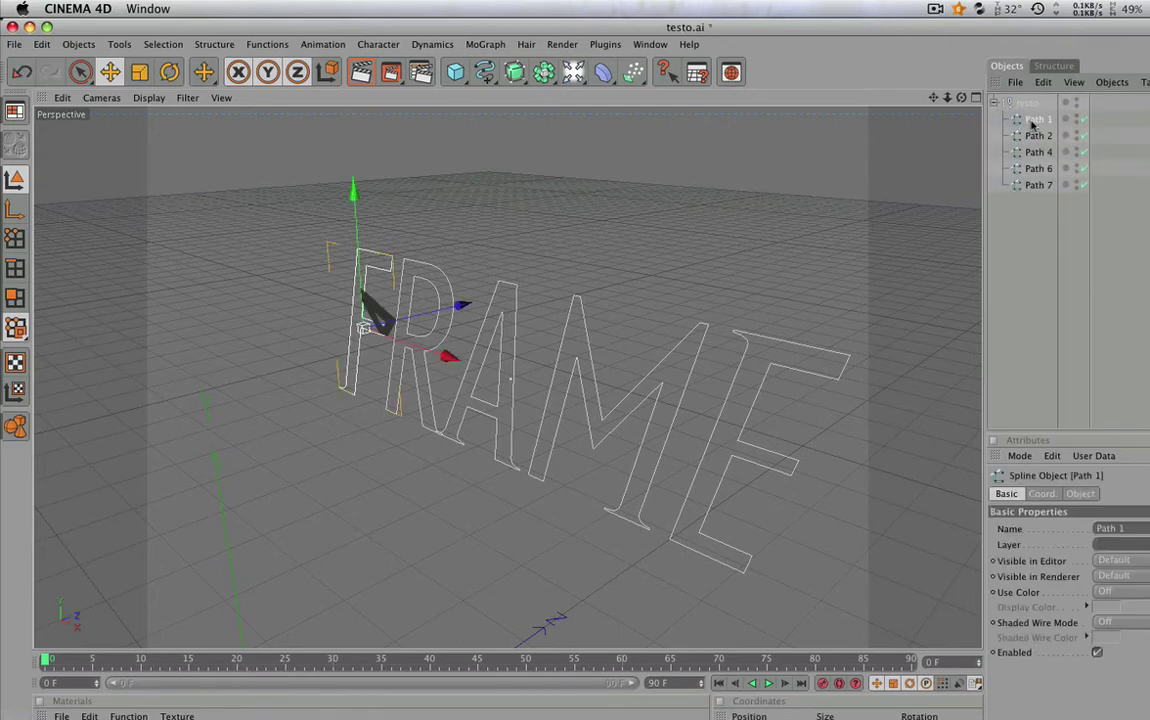
click(1037, 135)
click(1037, 152)
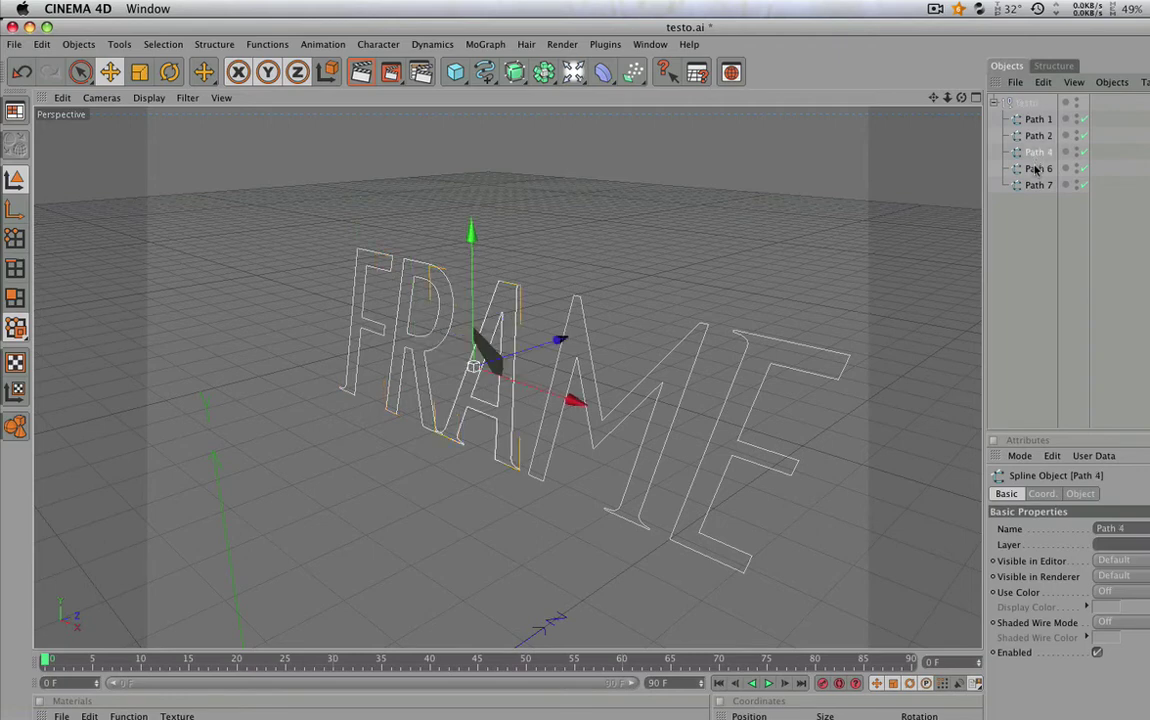
click(1037, 168)
click(1037, 185)
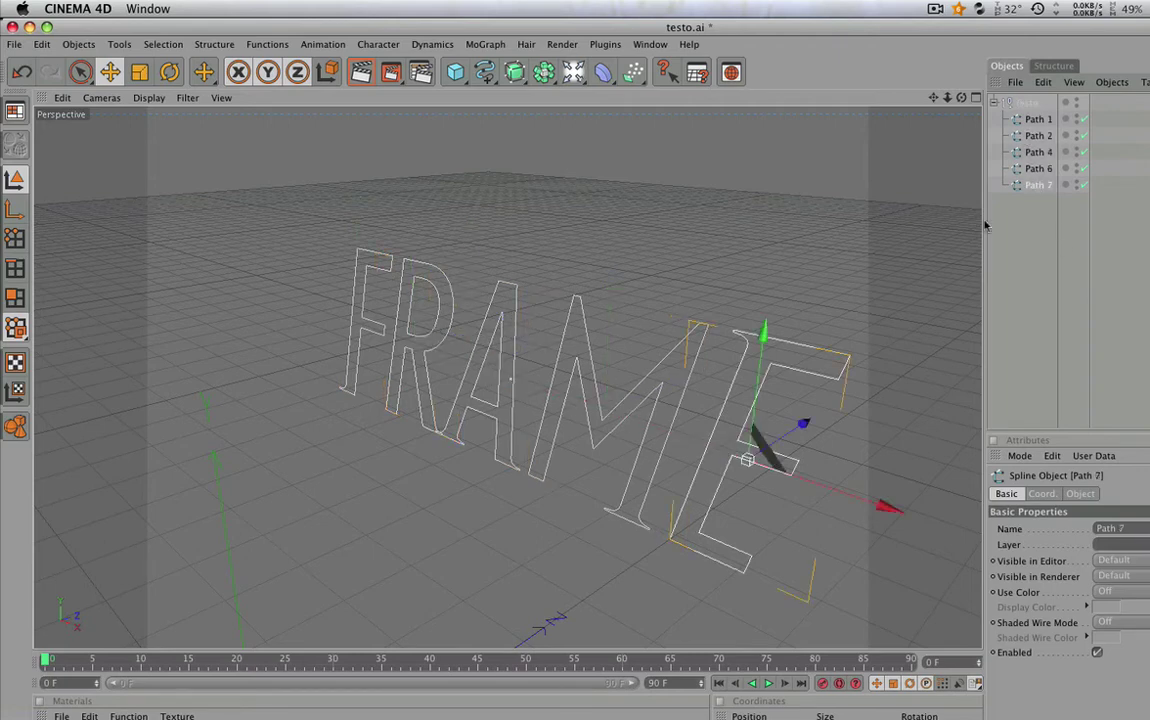
click(514, 72)
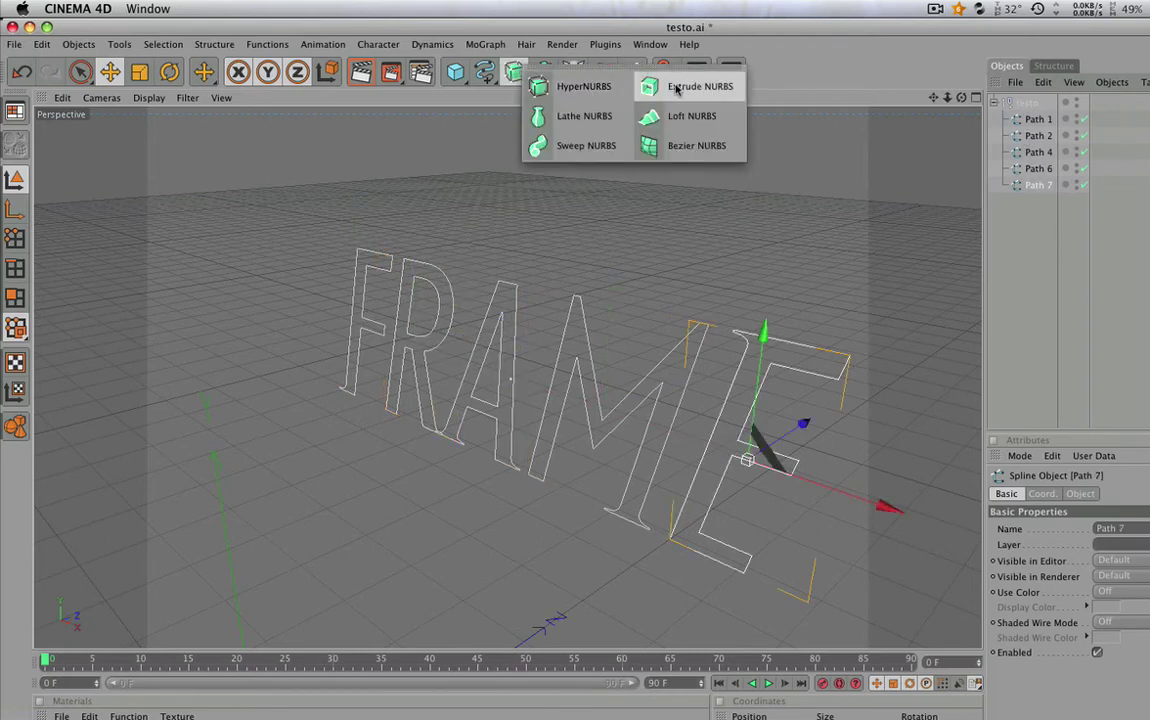
click(676, 87)
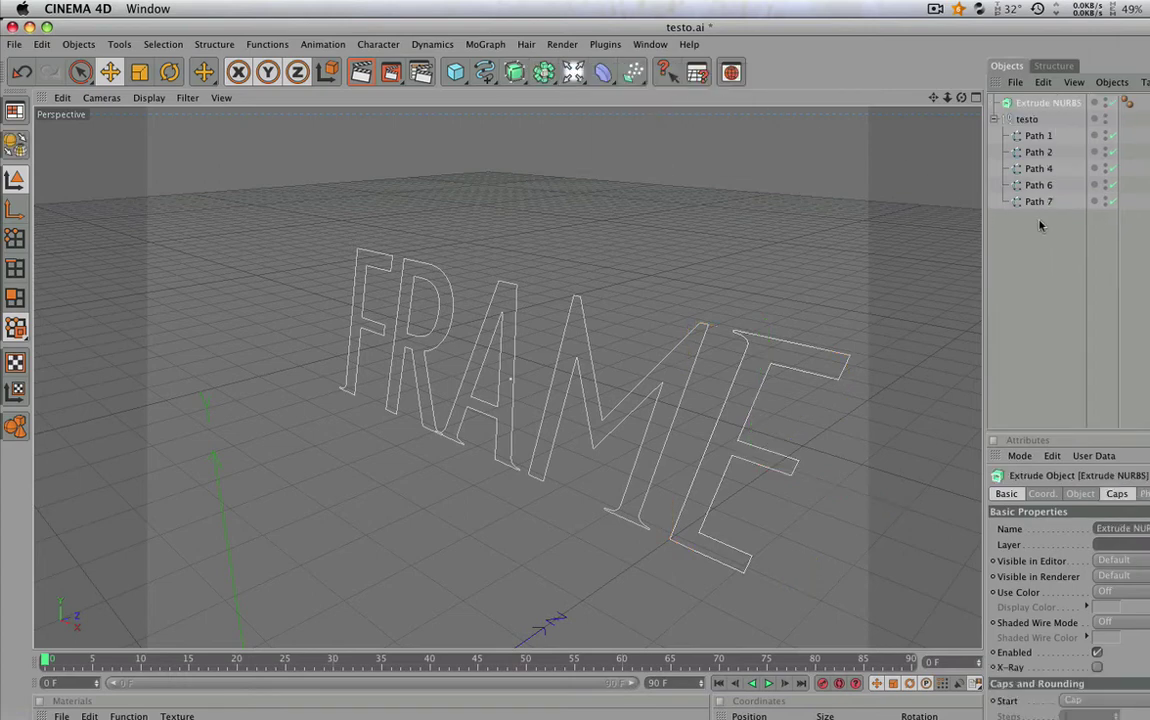
Move the five Path splines into Extrude NURBS, delete the empty testo null, and select Extrude NURBS.
mouse_move(1033, 212)
mouse_down()
mouse_move(1020, 130)
mouse_move(1042, 106)
mouse_up()
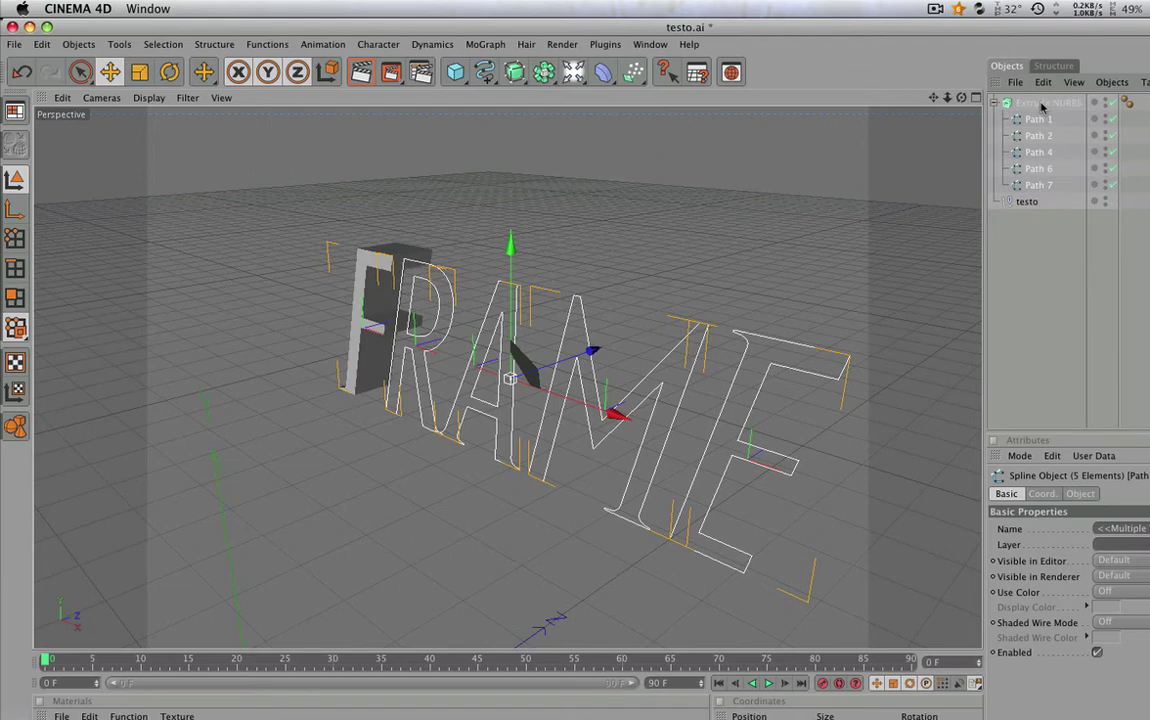
click(1026, 202)
key(Delete)
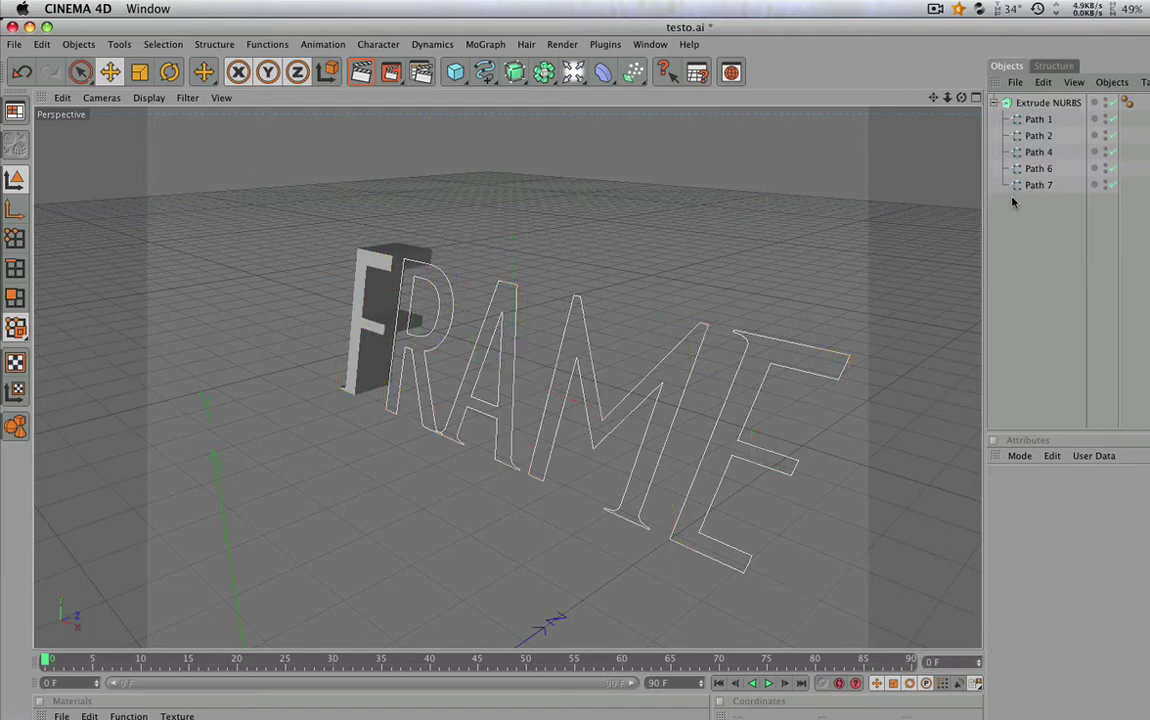
click(1044, 105)
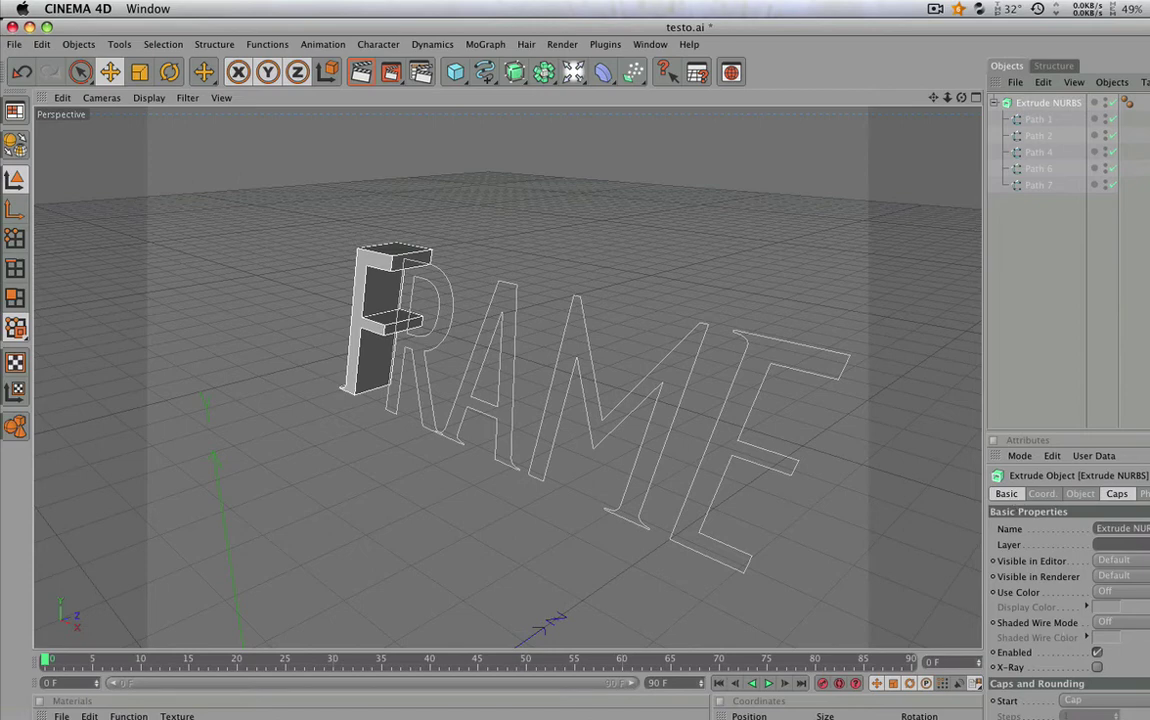
scroll(1068, 600, down, 3)
scroll(1068, 600, up, 3)
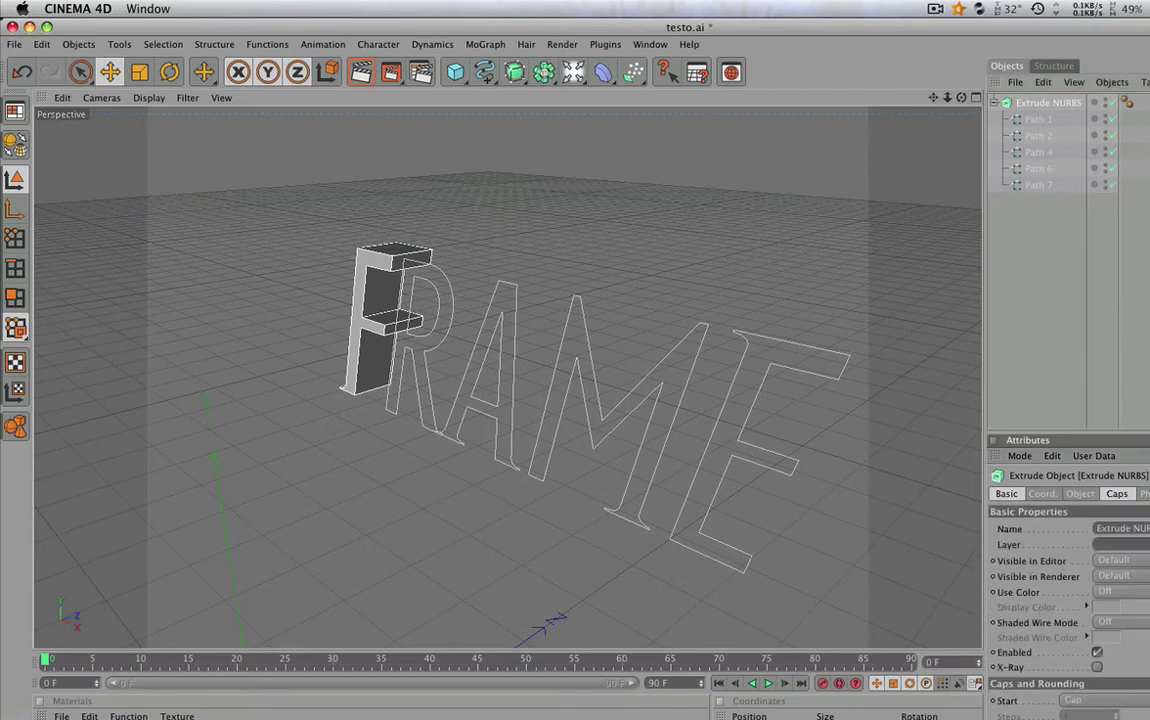
Enable Hierarchical on the Extrude NURBS, orbit the view, and render the full FRAME text.
click(1080, 494)
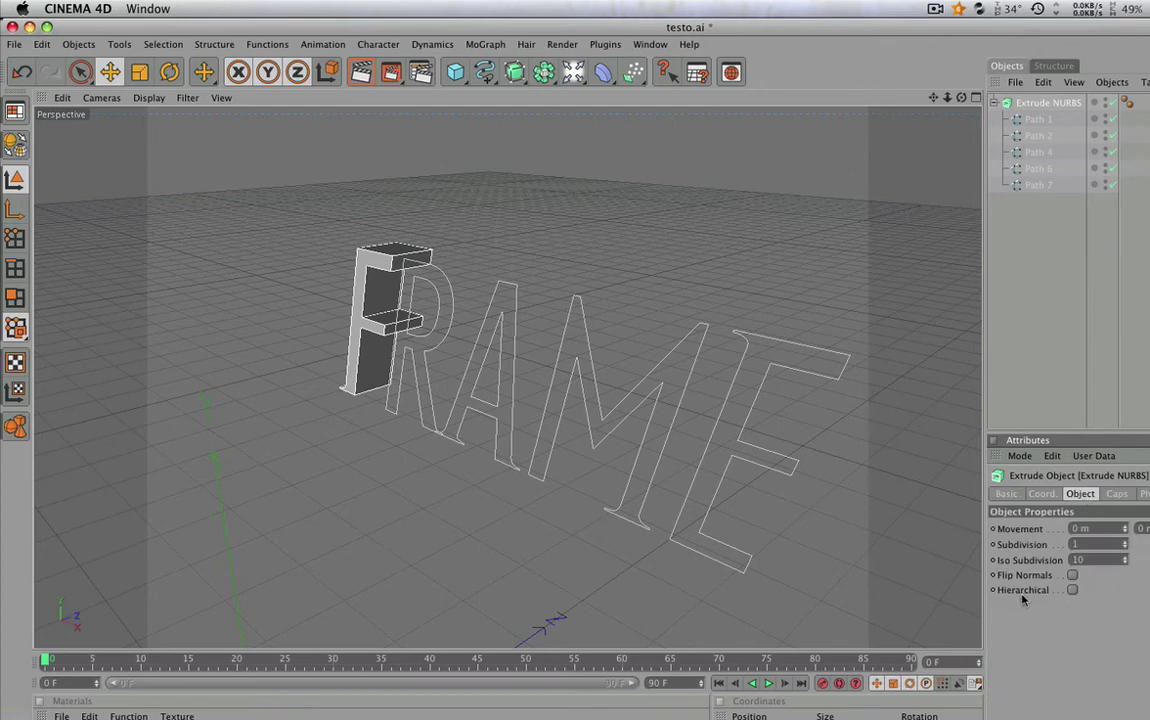
click(1072, 590)
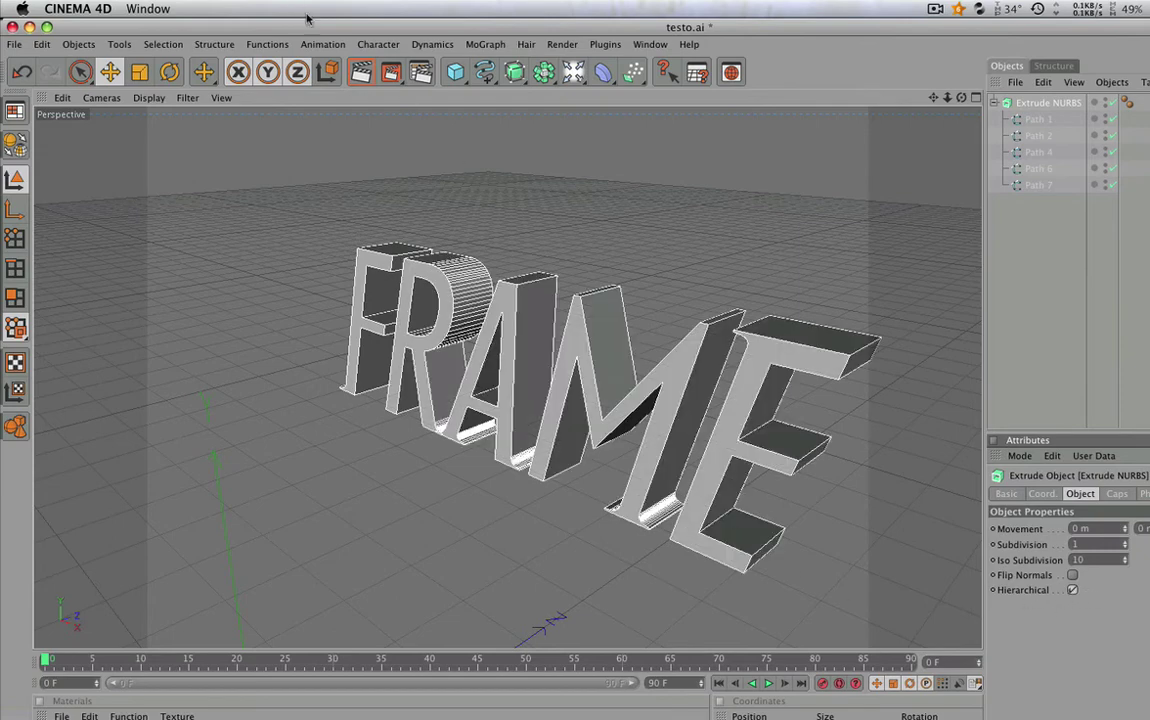
mouse_move(936, 100)
mouse_down()
mouse_move(990, 70)
mouse_move(950, 128)
mouse_move(830, 97)
mouse_up()
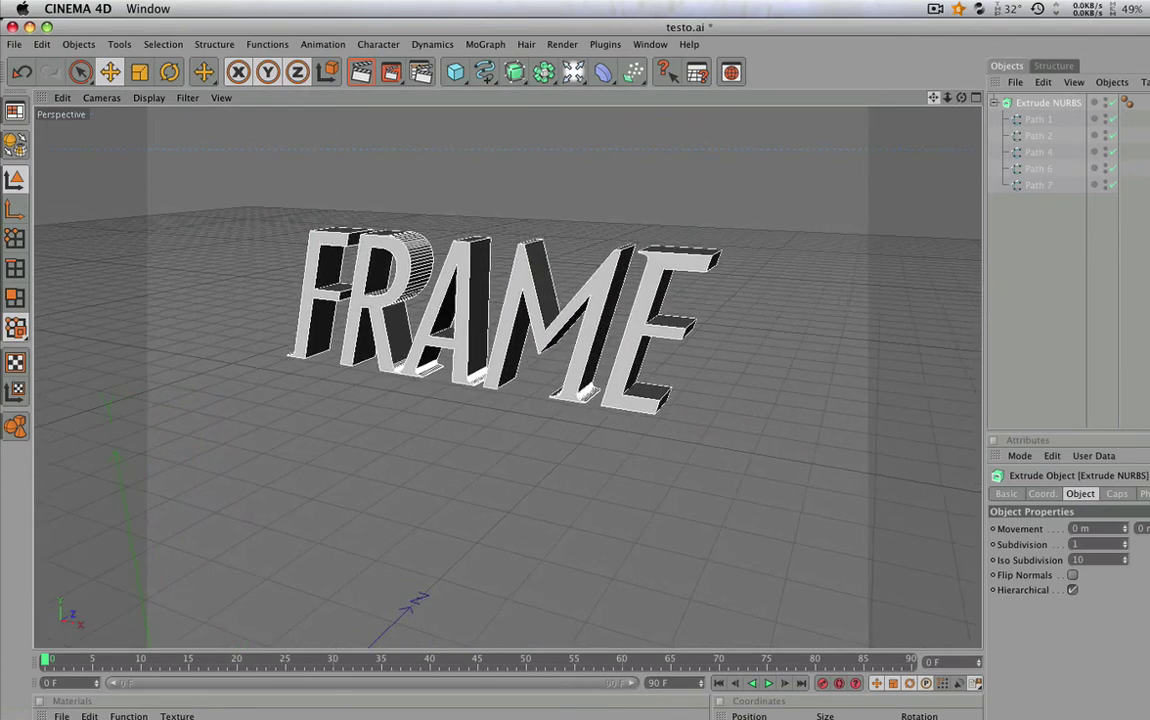
key(ctrl+r)
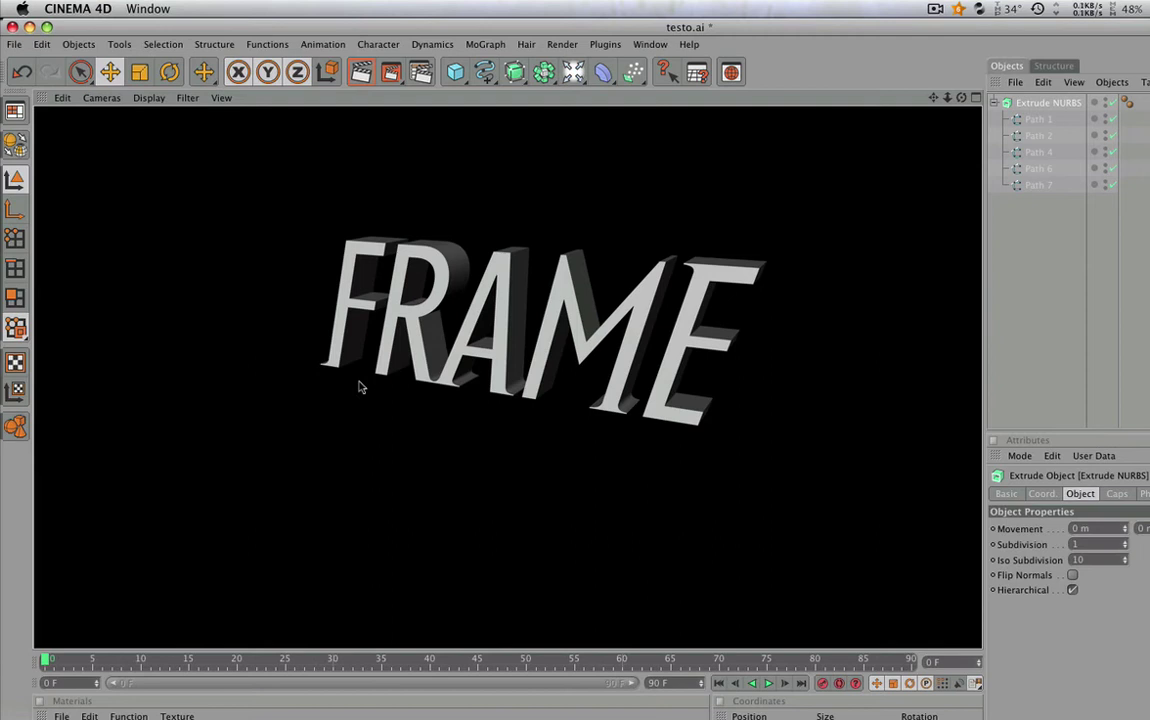
Convert the Extrude NURBS to a static FRAME object with Current State to Object, deleting the original.
click(995, 103)
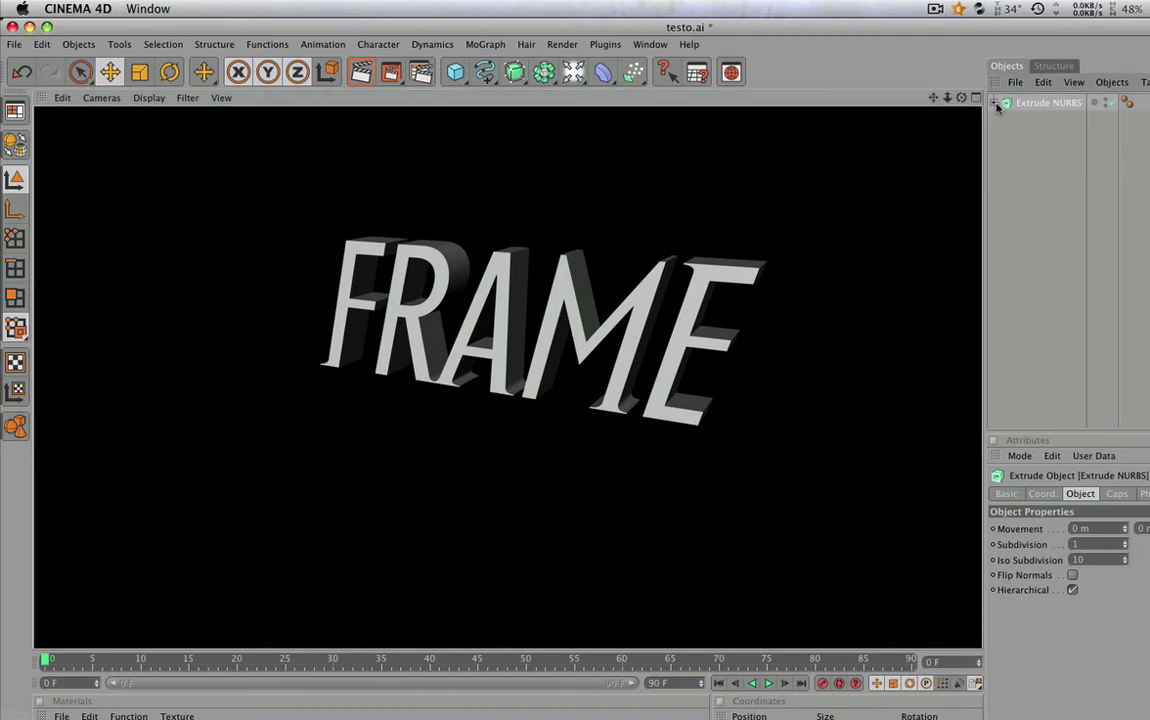
click(1111, 83)
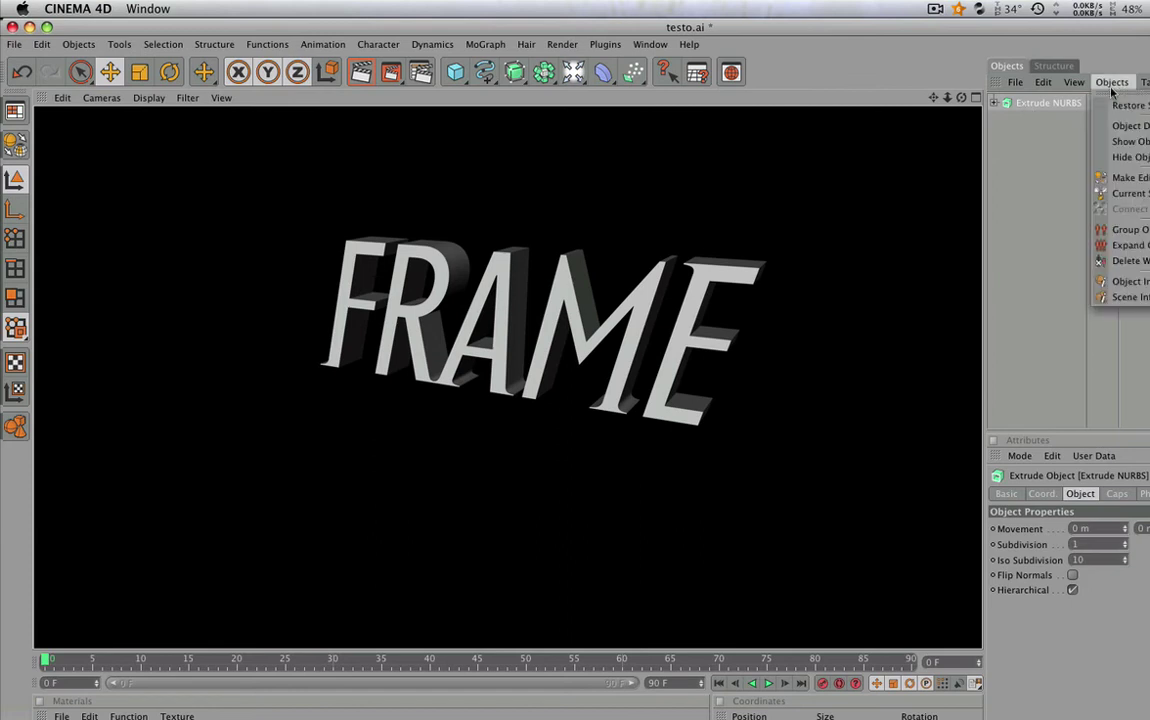
click(1130, 194)
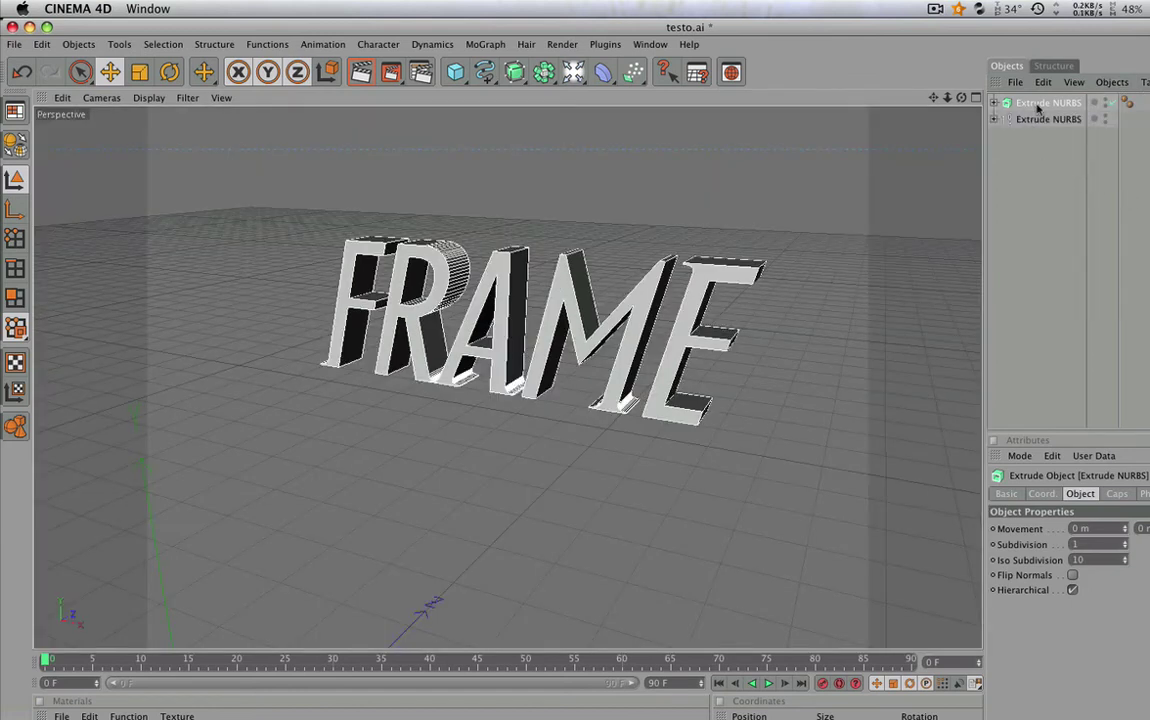
key(Delete)
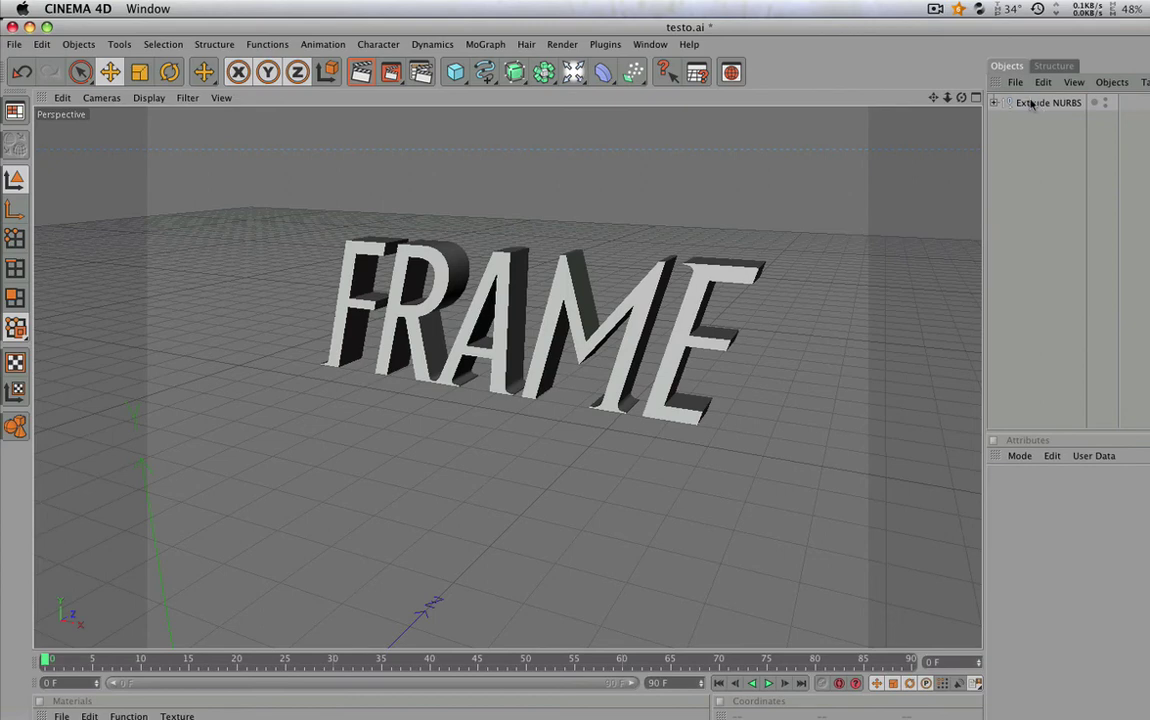
Copy the converted FRAME object to the clipboard.
click(1040, 104)
click(1043, 82)
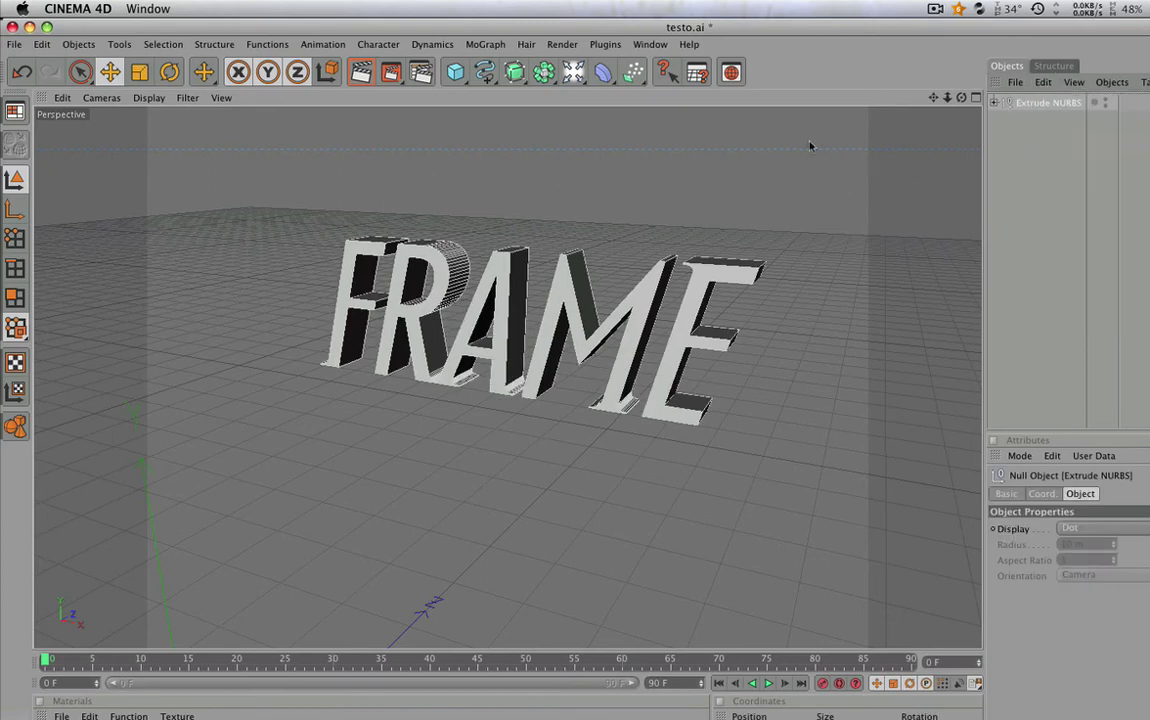
click(650, 44)
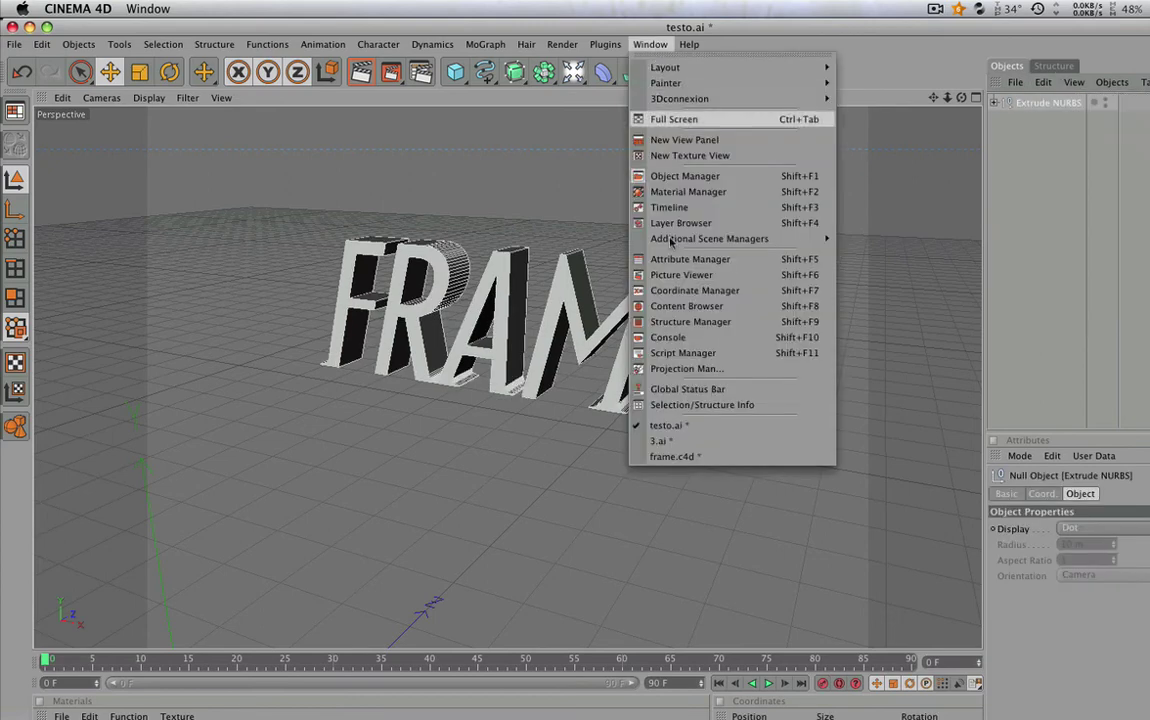
Paste the FRAME object into the 3.ai logo scene and hide the old red Text Object.
click(673, 441)
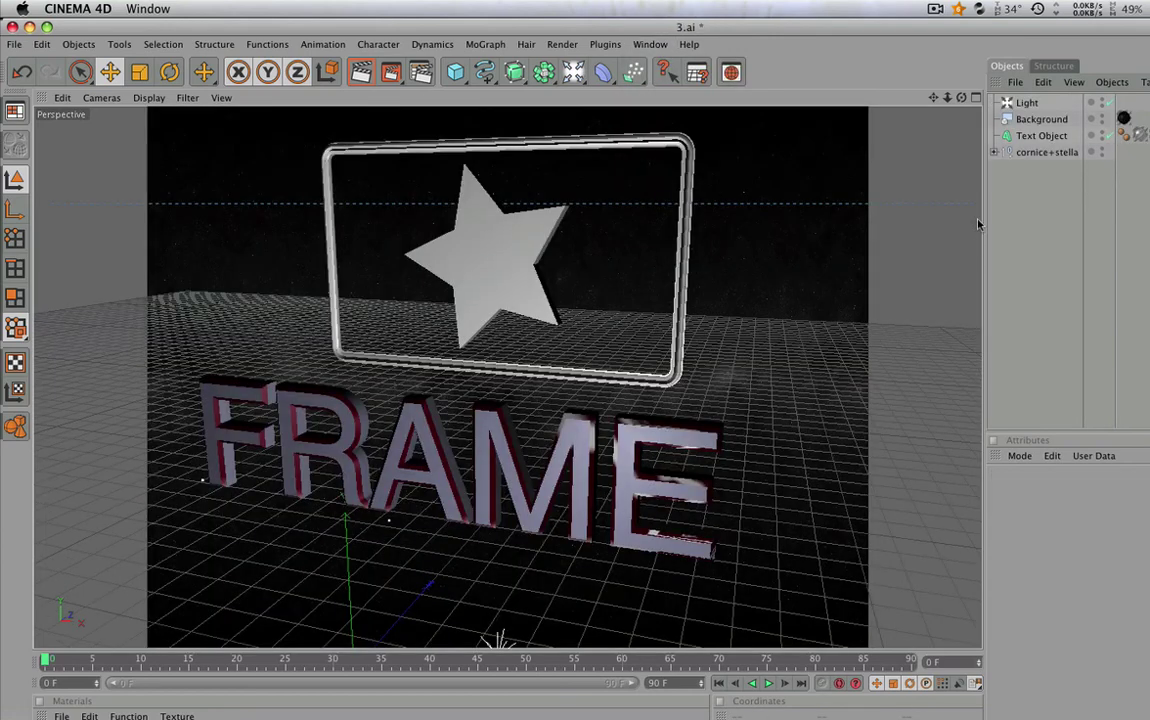
click(1043, 82)
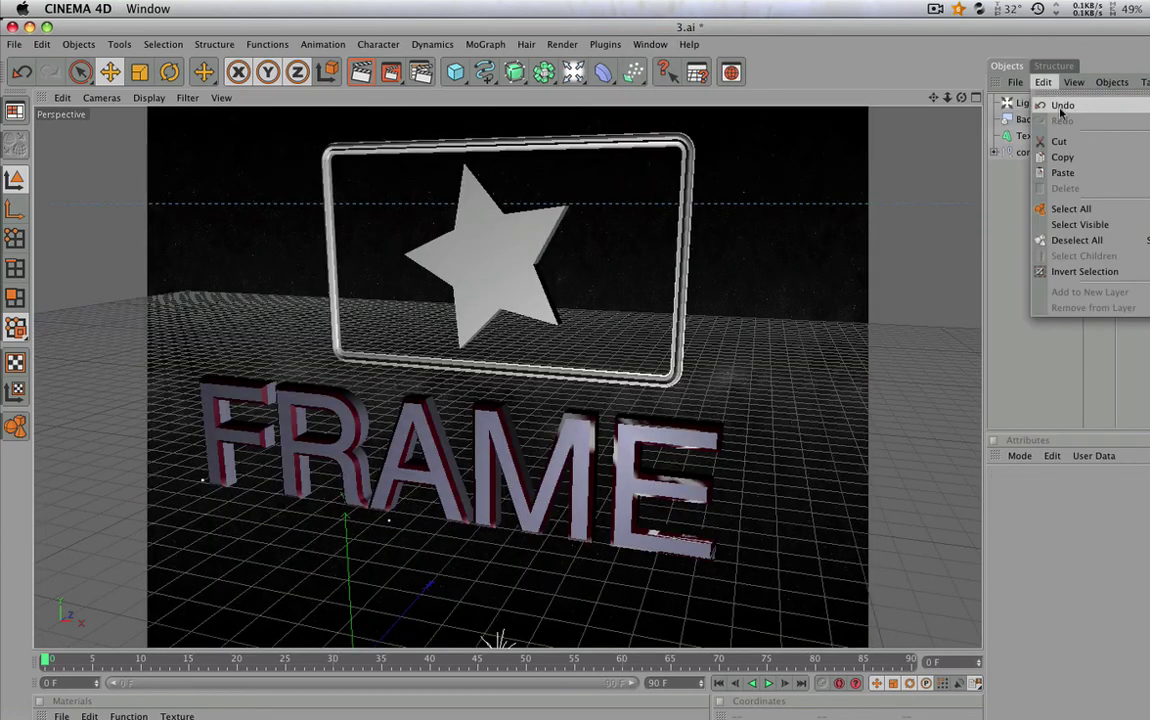
click(1064, 172)
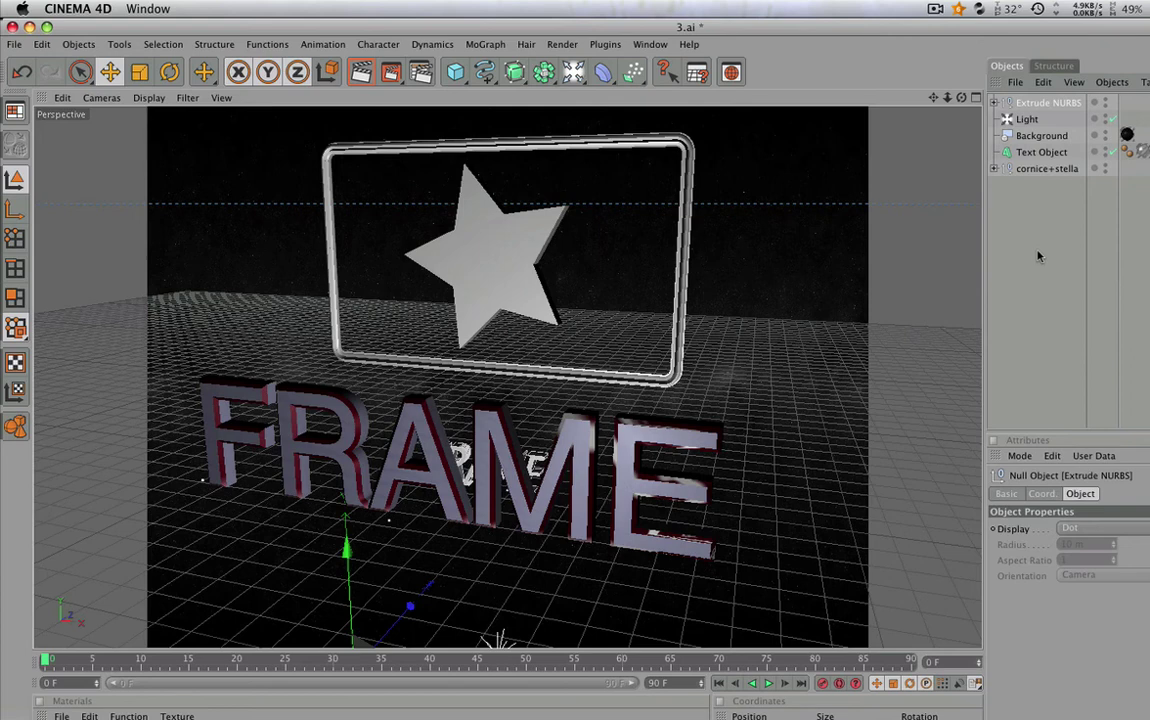
click(1110, 150)
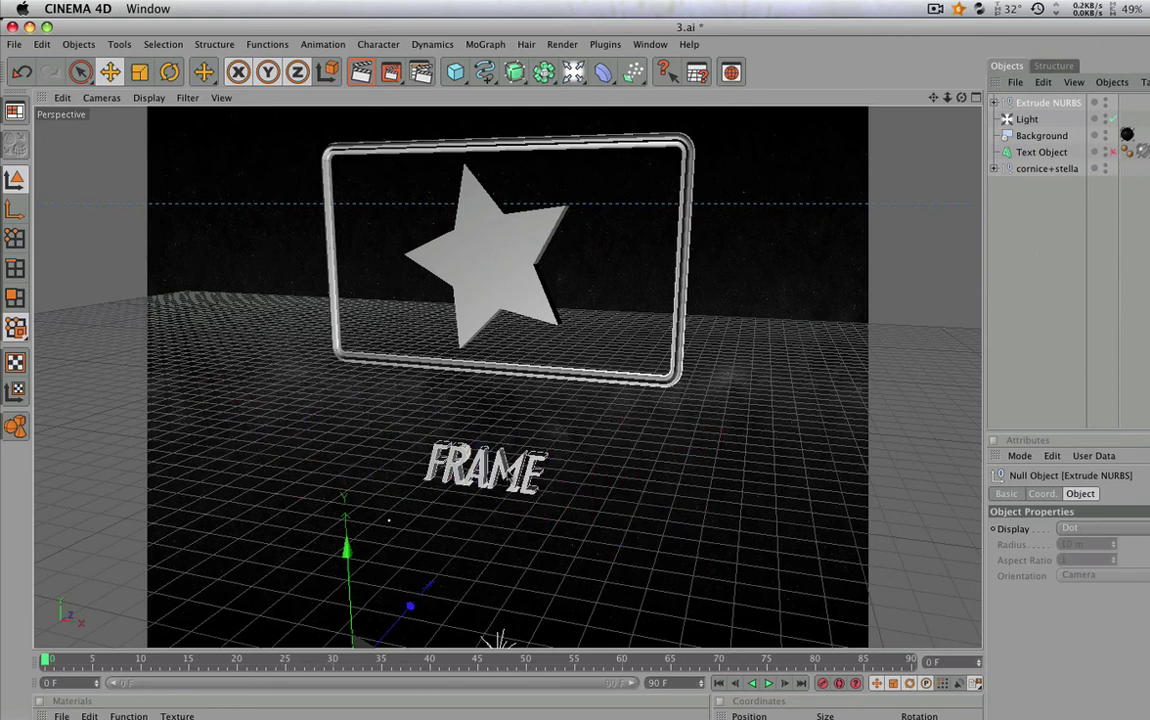
Move the pasted FRAME text so it sits just beneath the star frame.
click(1043, 105)
mouse_move(352, 640)
mouse_down()
mouse_move(300, 635)
mouse_move(480, 481)
mouse_up()
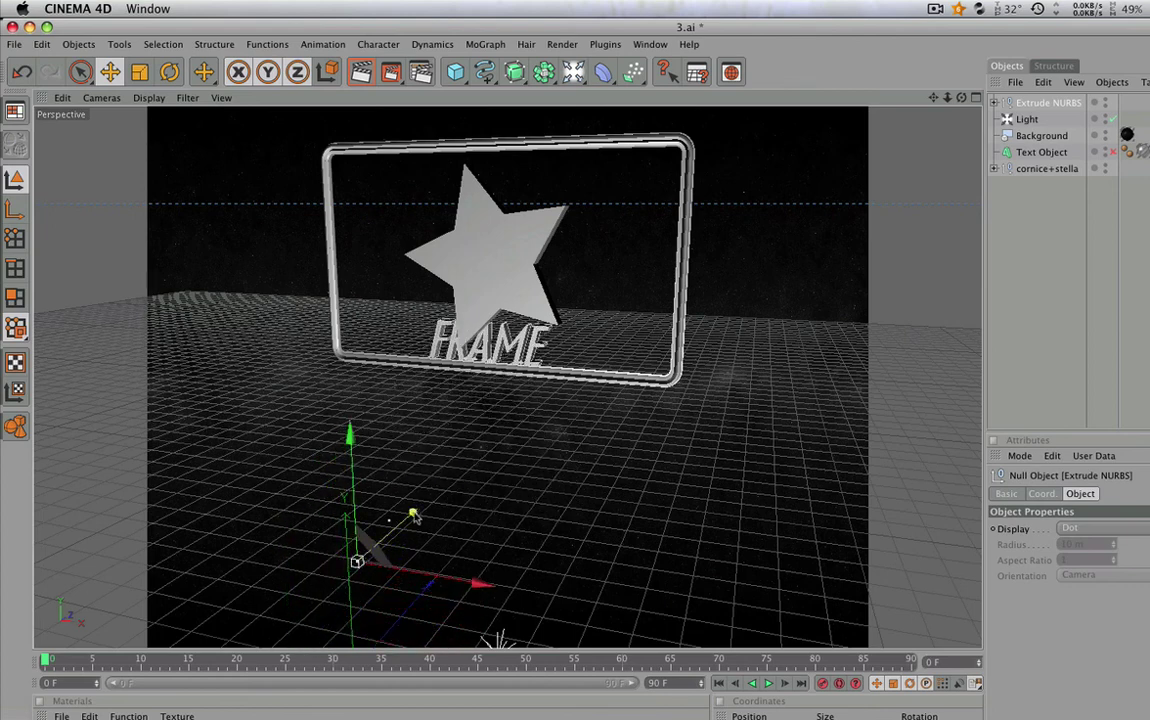
mouse_move(376, 465)
mouse_down()
mouse_move(358, 561)
mouse_move(313, 599)
mouse_move(363, 604)
mouse_up()
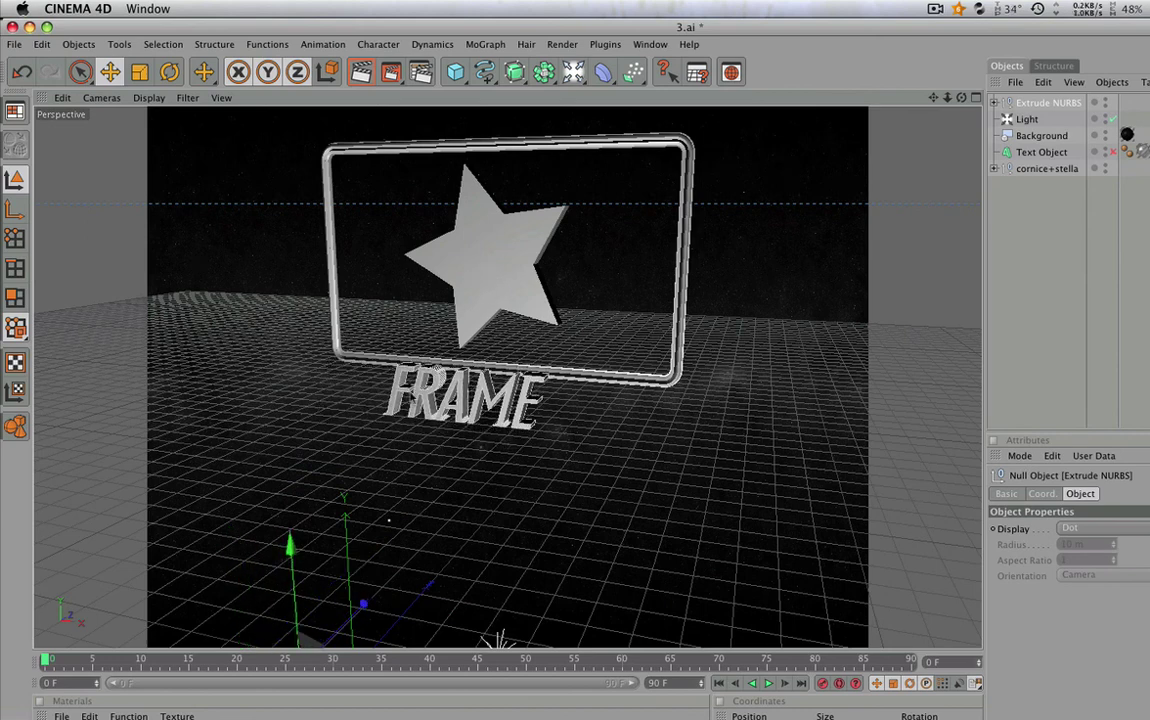
Select the FRAME letter paths (Path 1–7) and apply a scale of 100 in the Coordinates manager.
click(995, 103)
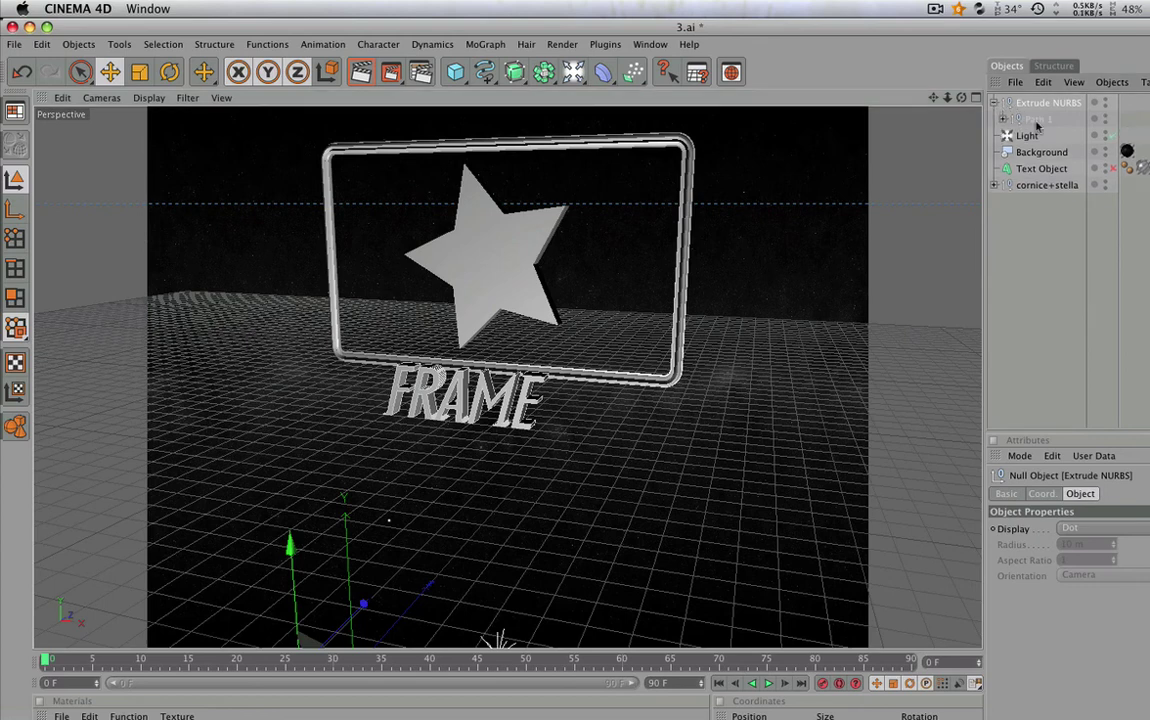
click(1037, 120)
click(1003, 119)
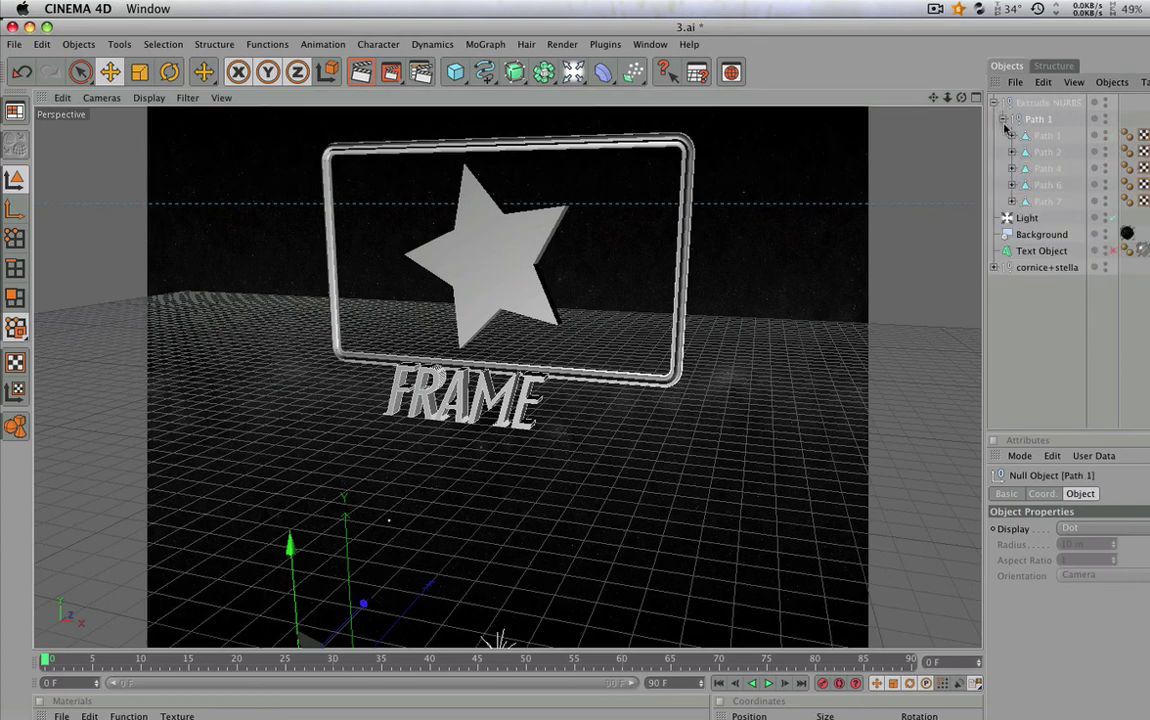
drag(1005, 208, 1045, 137)
text(100)
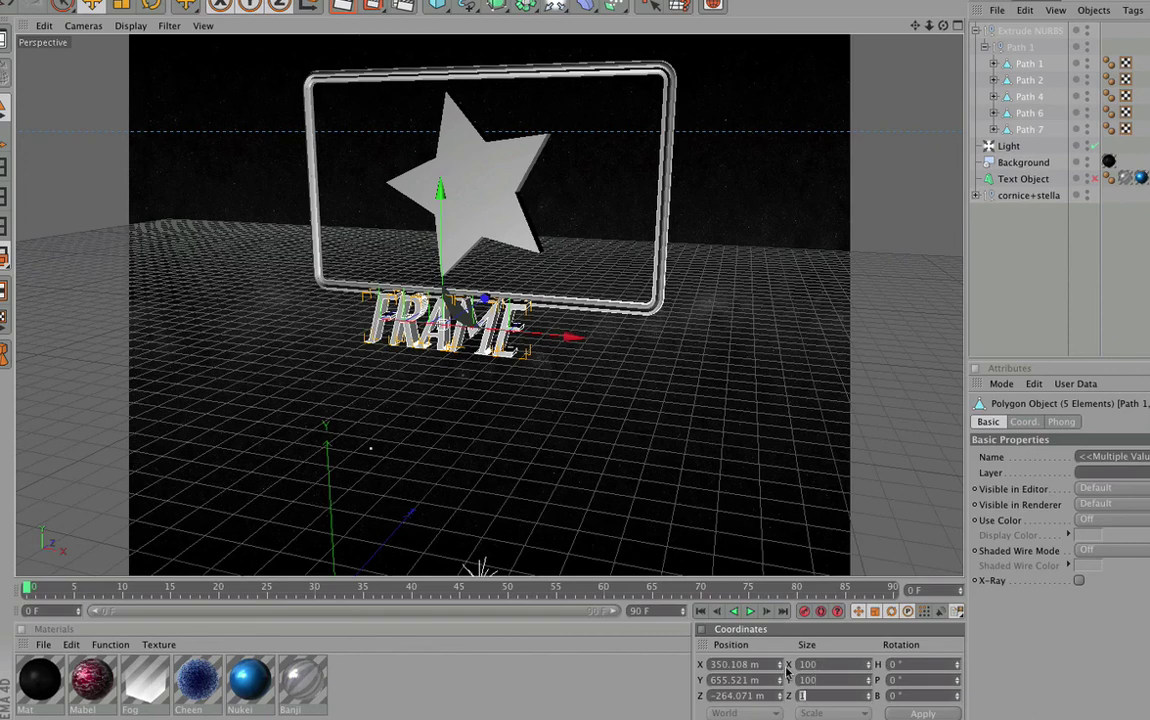
key(Return)
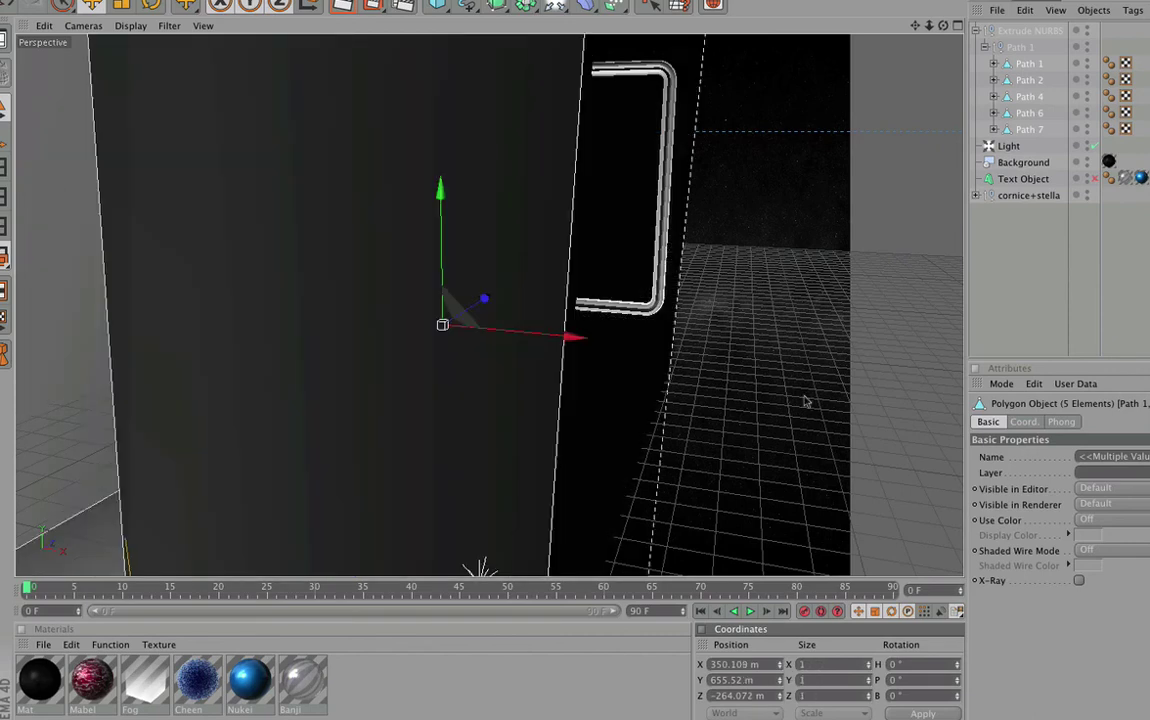
Zoom out and render the view to see the enlarged letters against the starry background.
scroll(737, 336, down, 3)
scroll(735, 340, down, 3)
scroll(733, 342, down, 3)
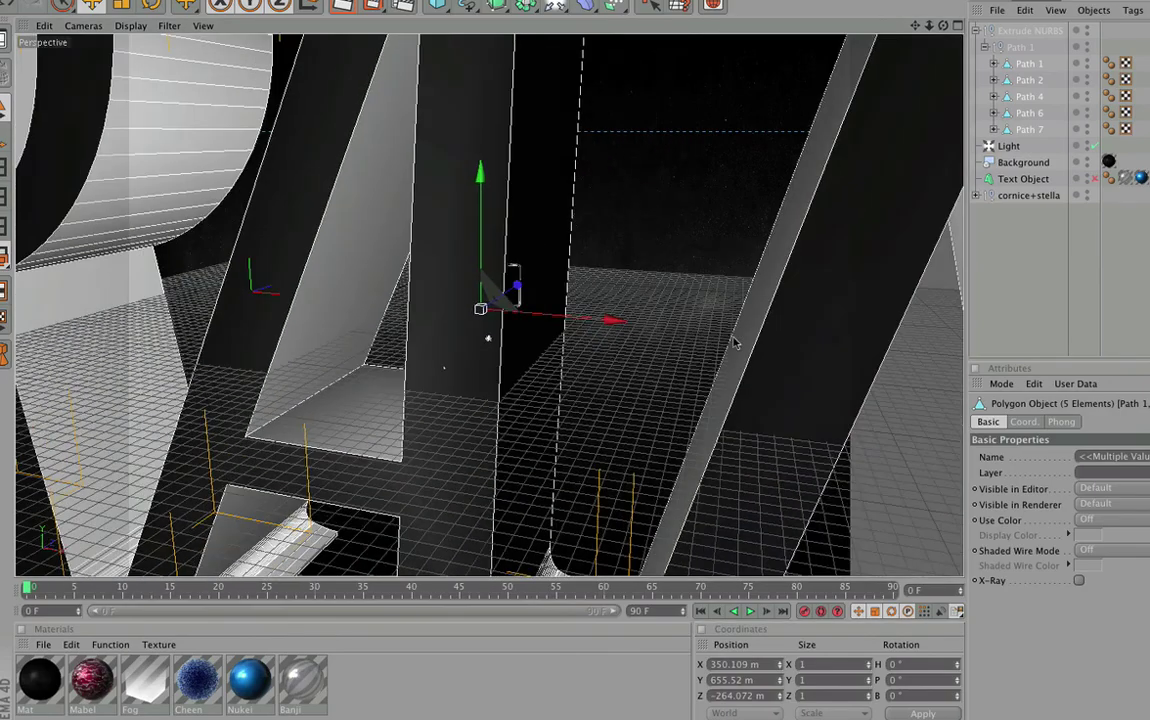
scroll(733, 342, down, 5)
scroll(733, 342, down, 2)
scroll(733, 343, down, 1)
scroll(733, 343, down, 2)
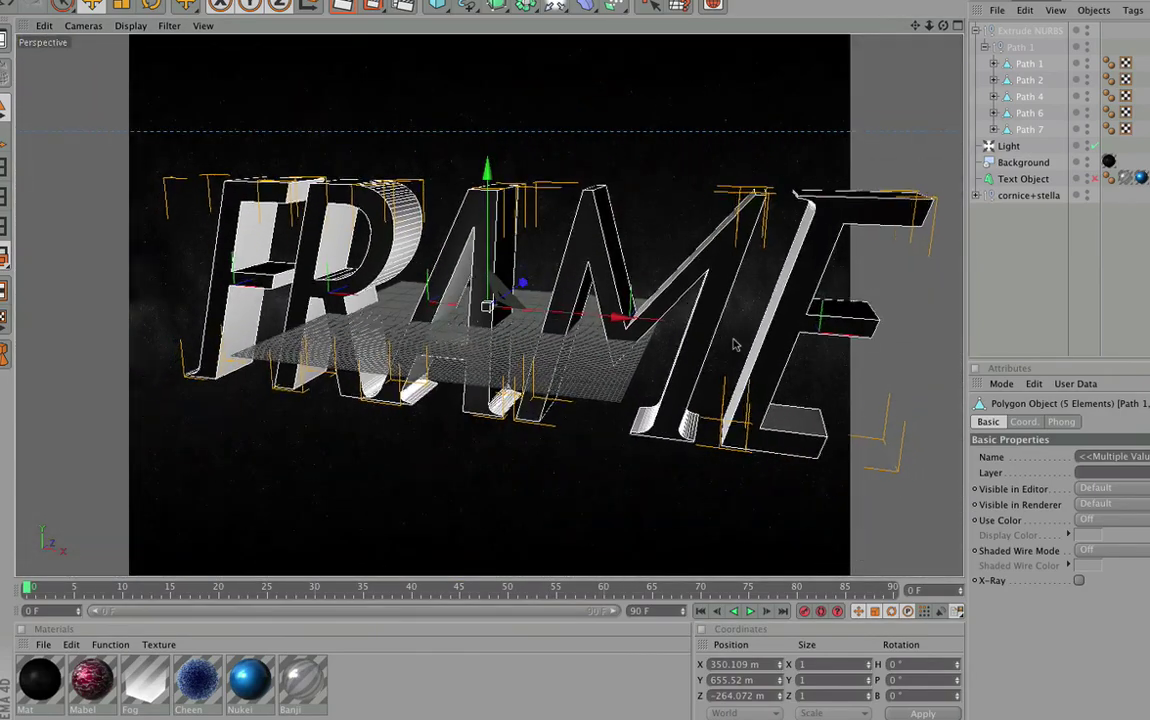
scroll(733, 343, down, 2)
scroll(733, 343, down, 2)
scroll(733, 344, down, 2)
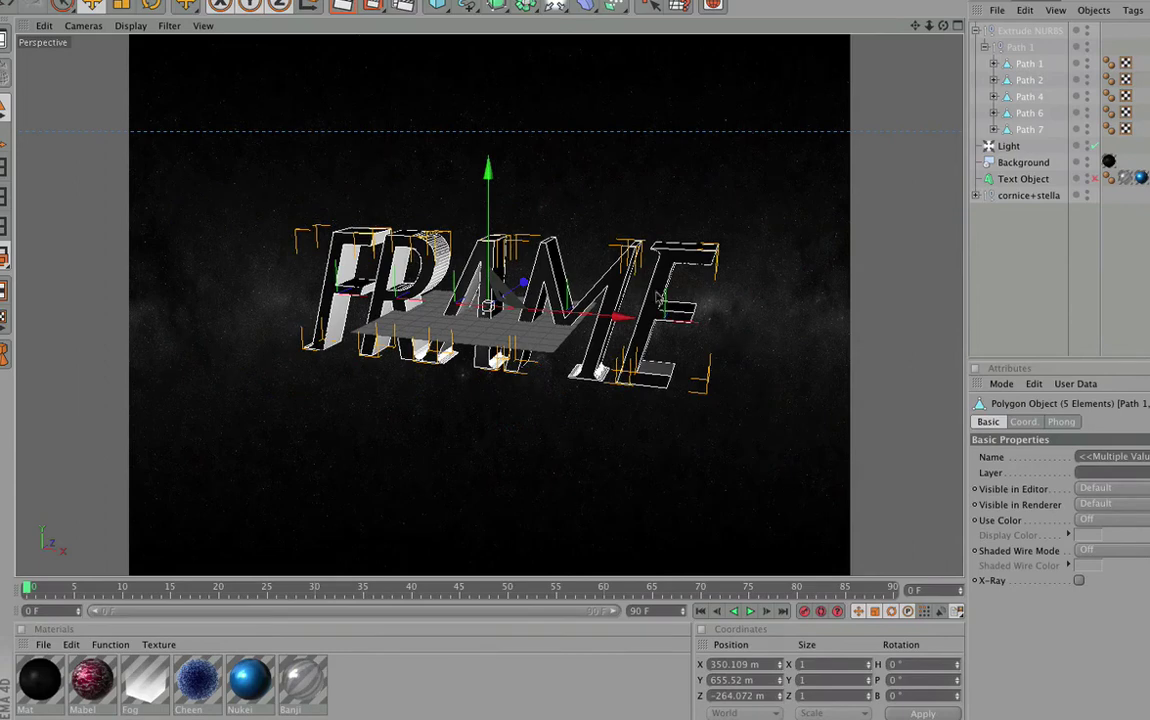
click(341, 6)
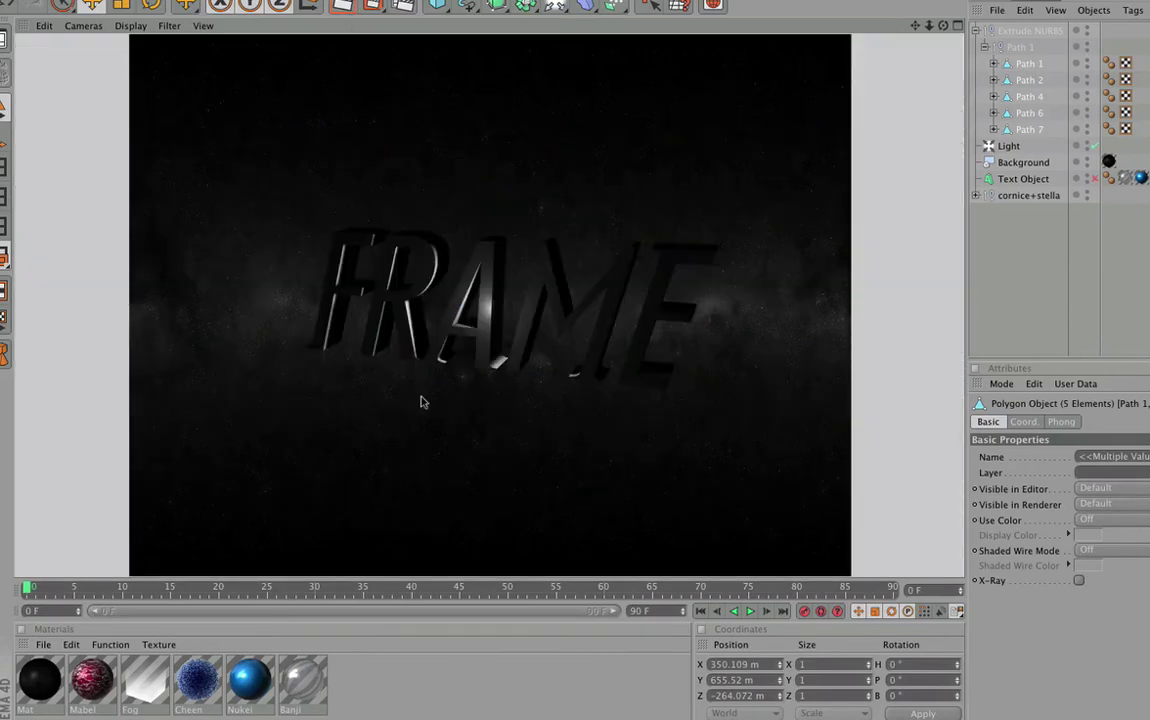